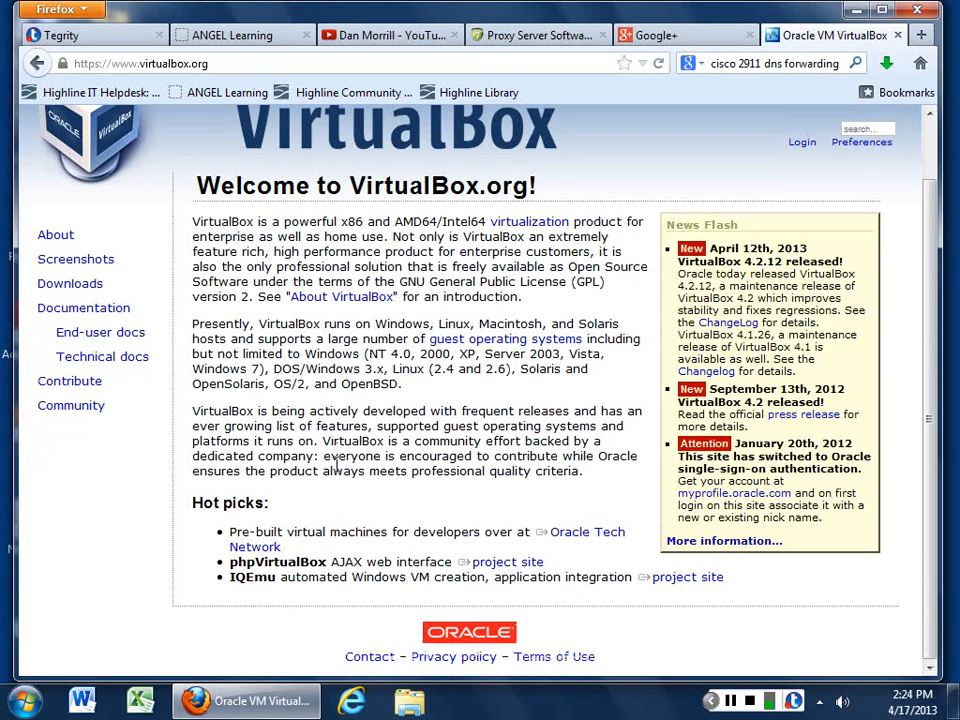
Step: Go to the VirtualBox.org Downloads page from the left sidebar
{"action": "scroll", "coordinate": [337, 465], "scroll_direction": "up", "scroll_amount": 1}
{"action": "left_click", "coordinate": [84, 346]}
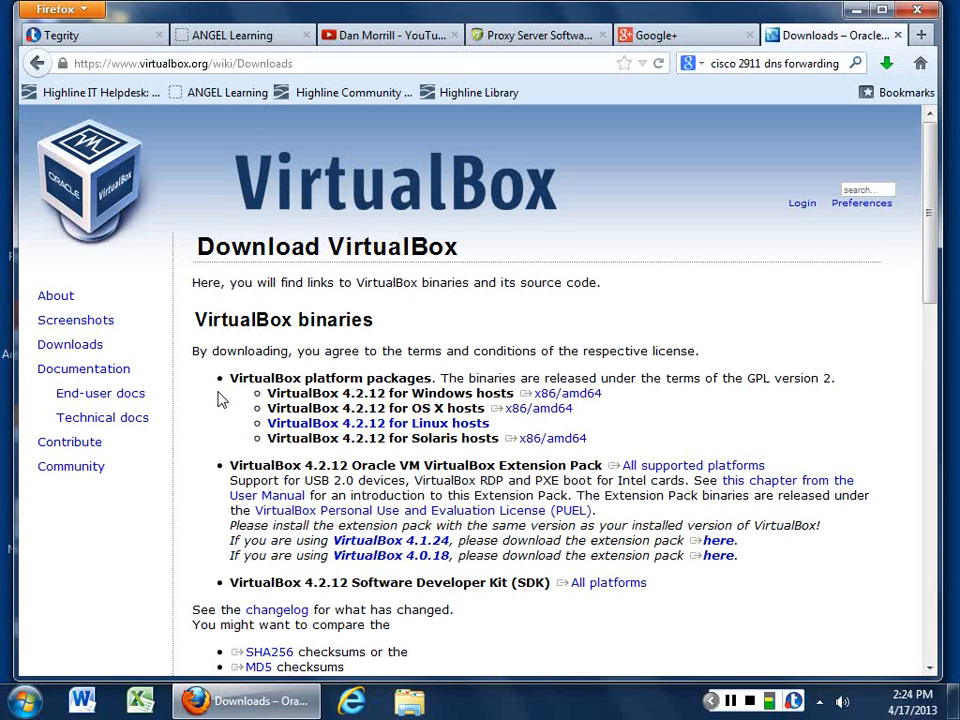
Step: Save the VirtualBox 4.2.12 Windows hosts installer and check its download progress
{"action": "left_click", "coordinate": [568, 394]}
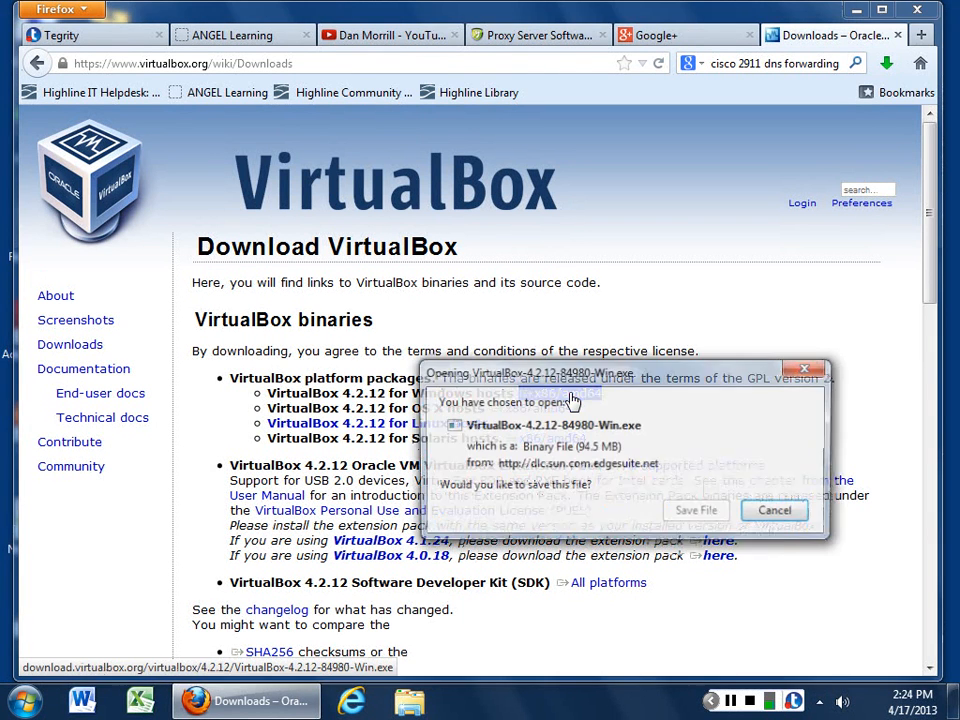
{"action": "left_click", "coordinate": [678, 515]}
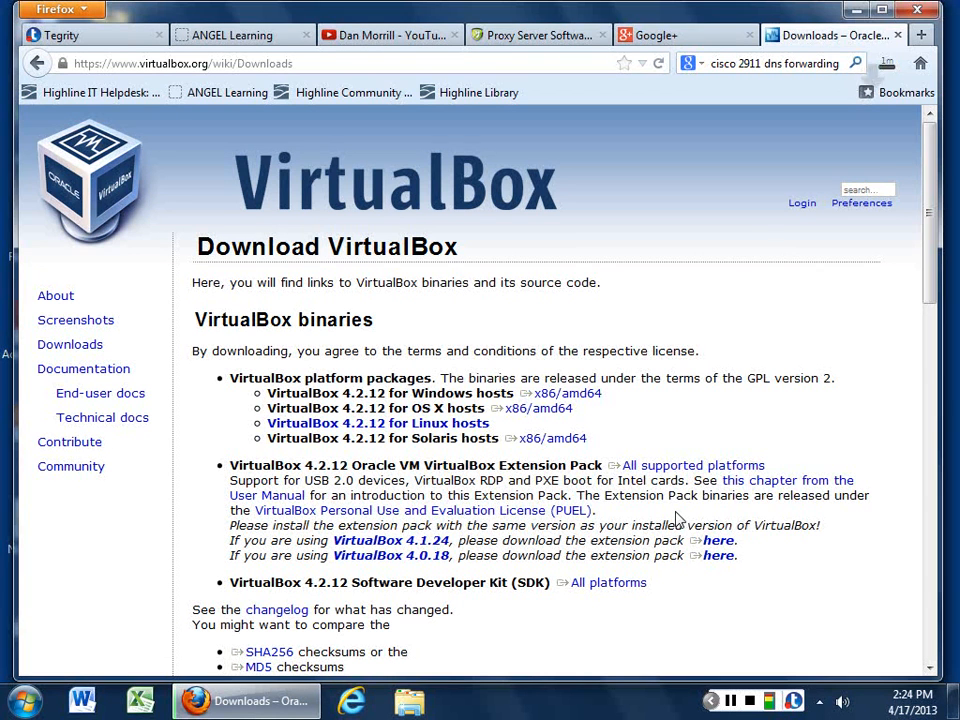
{"action": "left_click", "coordinate": [888, 66]}
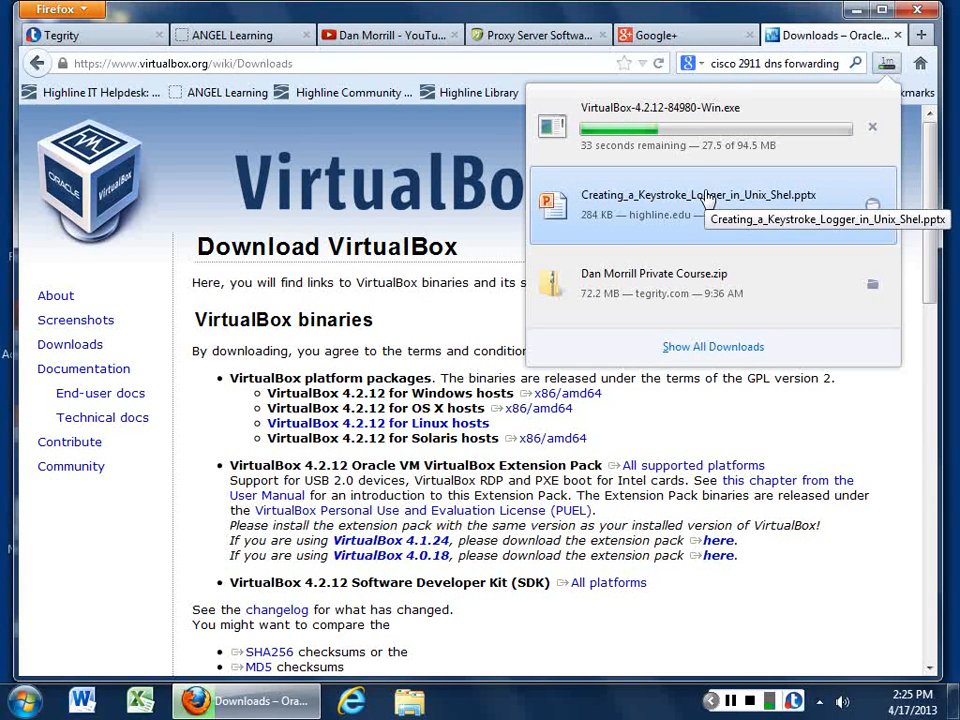
{"action": "left_click", "coordinate": [248, 446]}
Step: Highlight the Windows hosts package, VirtualBox 4.1.24 and PUEL lines on the download page
{"action": "left_click_drag", "start_coordinate": [310, 393], "coordinate": [510, 393]}
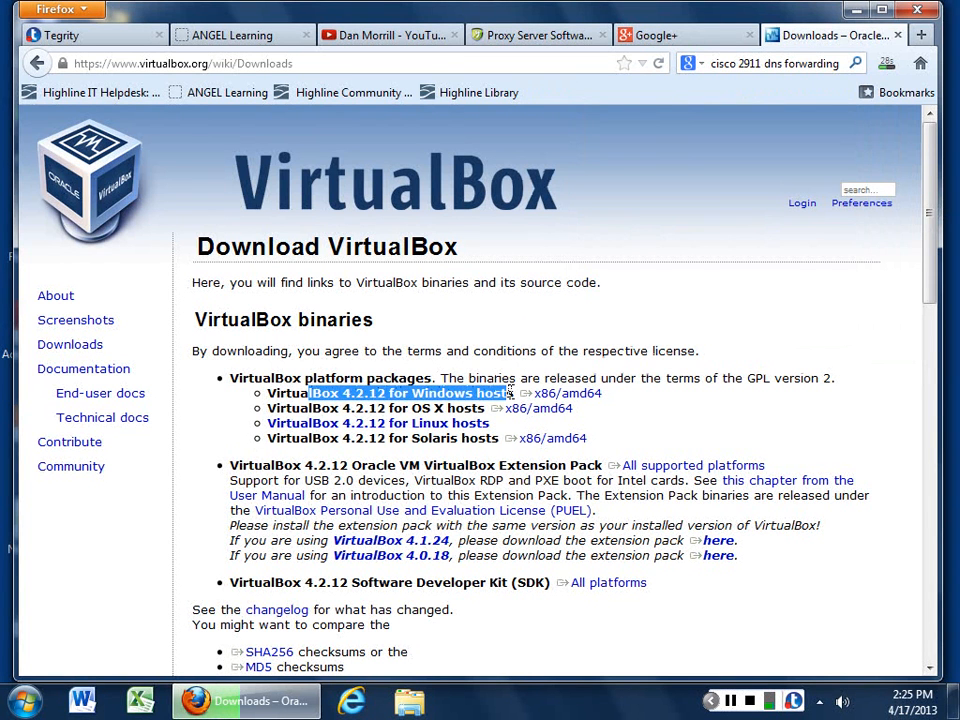
{"action": "left_click", "coordinate": [398, 378]}
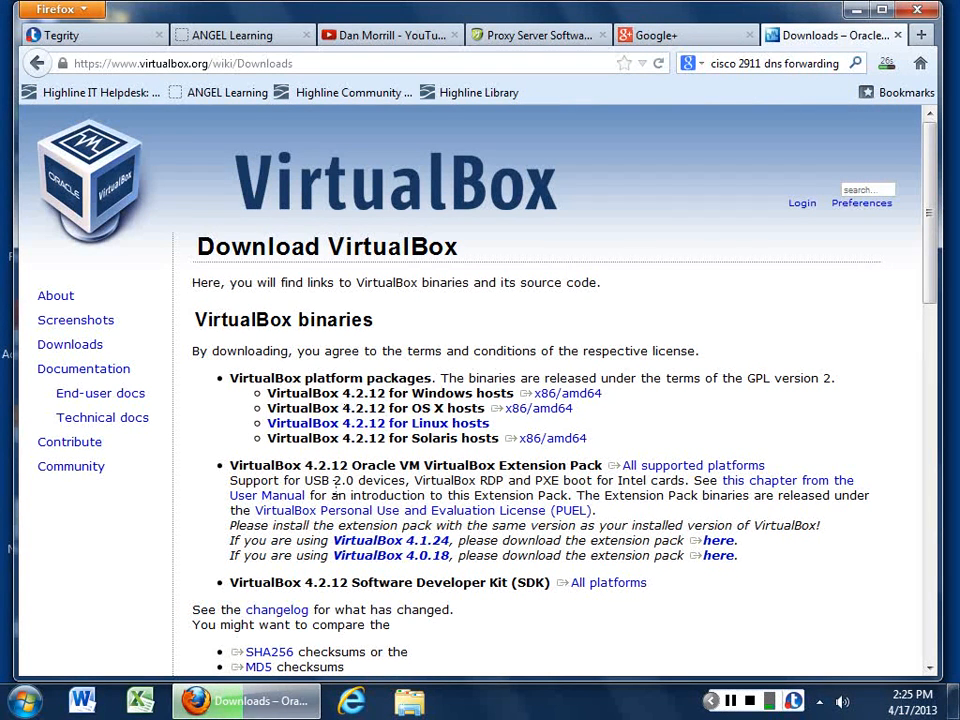
{"action": "left_click_drag", "start_coordinate": [333, 540], "coordinate": [450, 540]}
{"action": "left_click", "coordinate": [429, 628]}
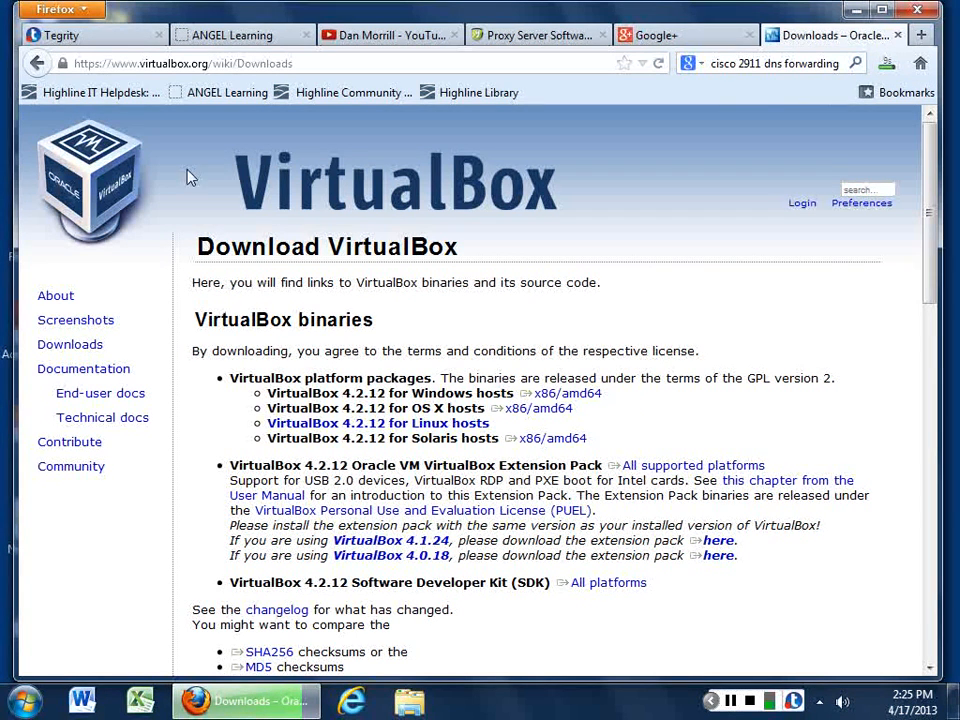
{"action": "left_click_drag", "start_coordinate": [418, 512], "coordinate": [421, 472]}
{"action": "left_click", "coordinate": [421, 467]}
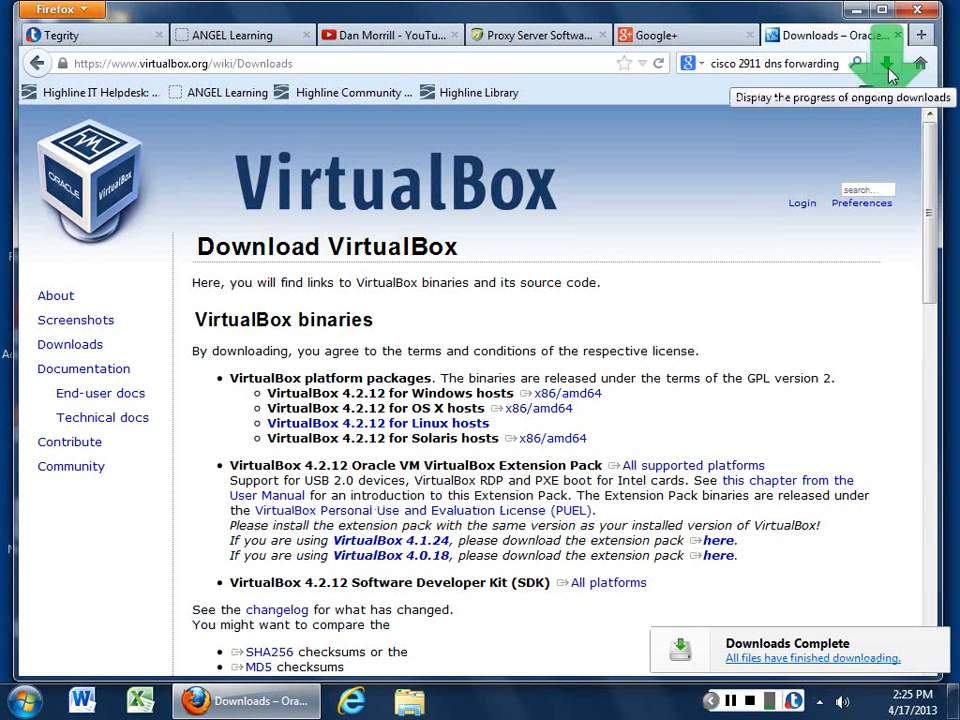
Step: Reopen the downloads list and bring up the options for the finished VirtualBox download
{"action": "left_click", "coordinate": [887, 65]}
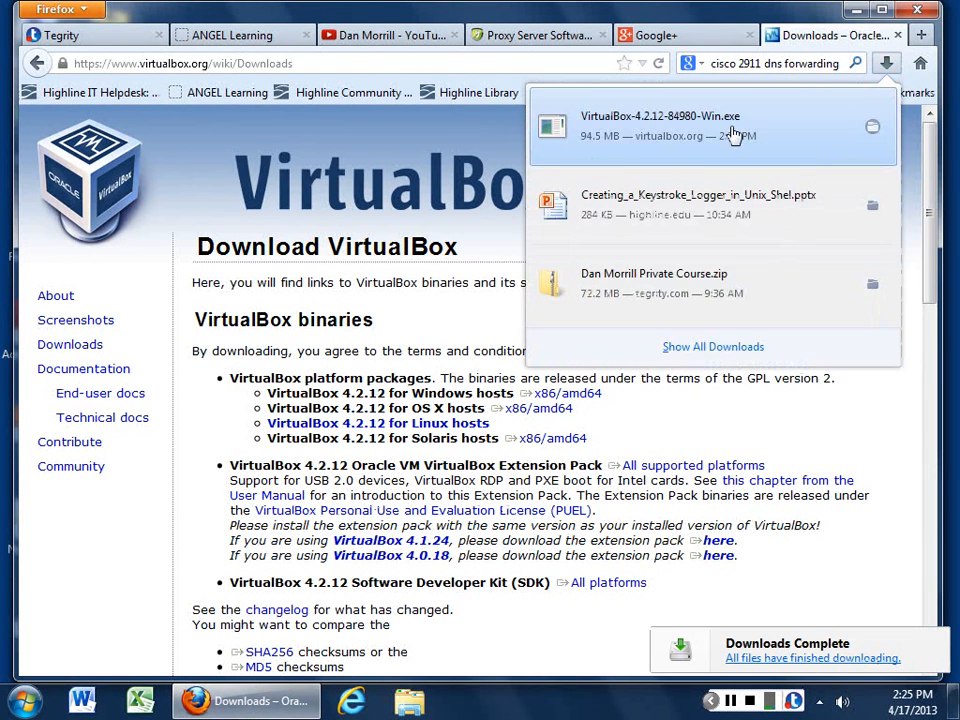
{"action": "left_click", "coordinate": [737, 133]}
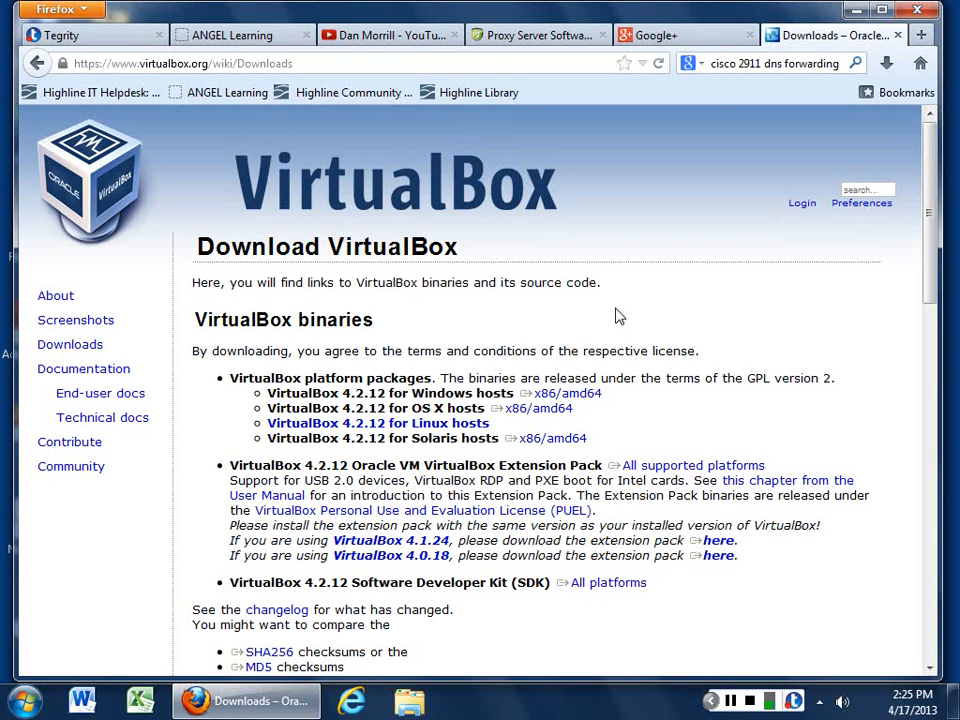
{"action": "left_click", "coordinate": [886, 70]}
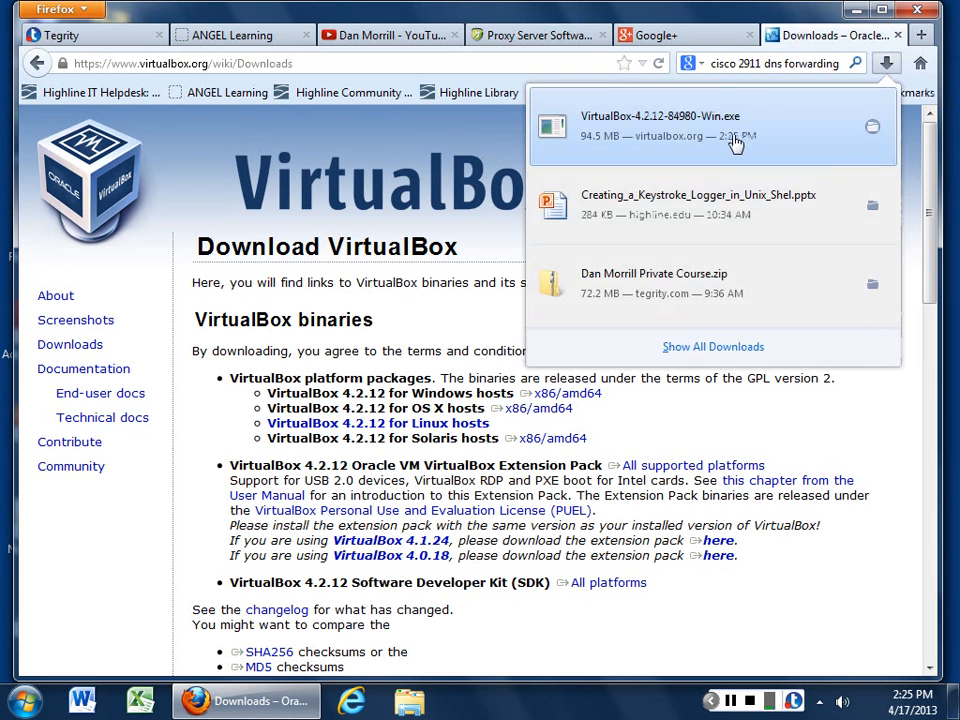
{"action": "left_click", "coordinate": [739, 150]}
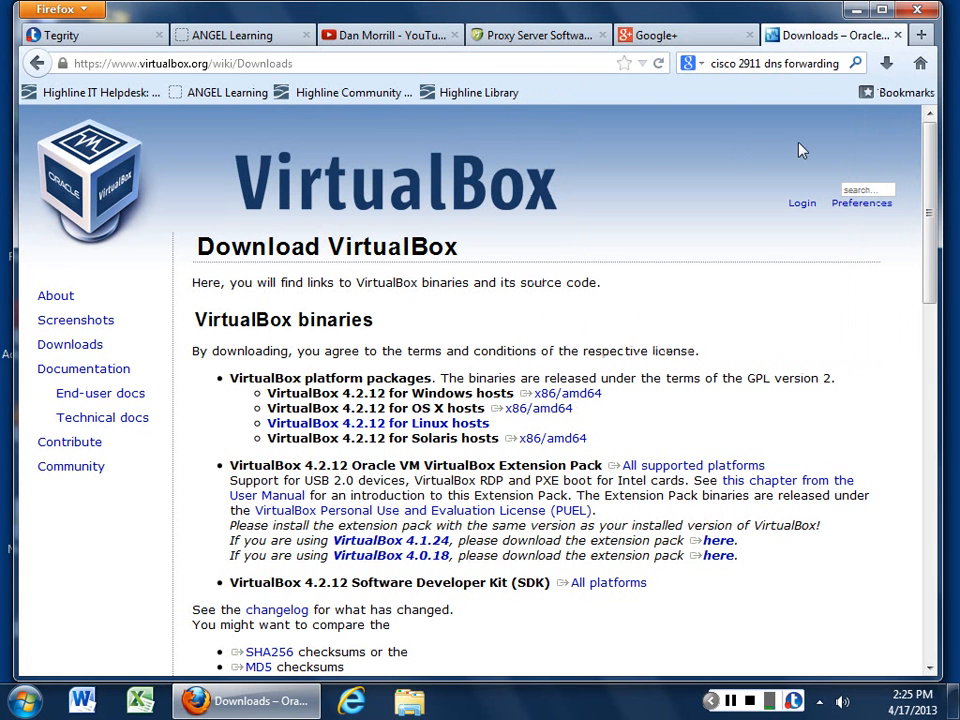
{"action": "left_click", "coordinate": [886, 63]}
{"action": "right_click", "coordinate": [695, 152]}
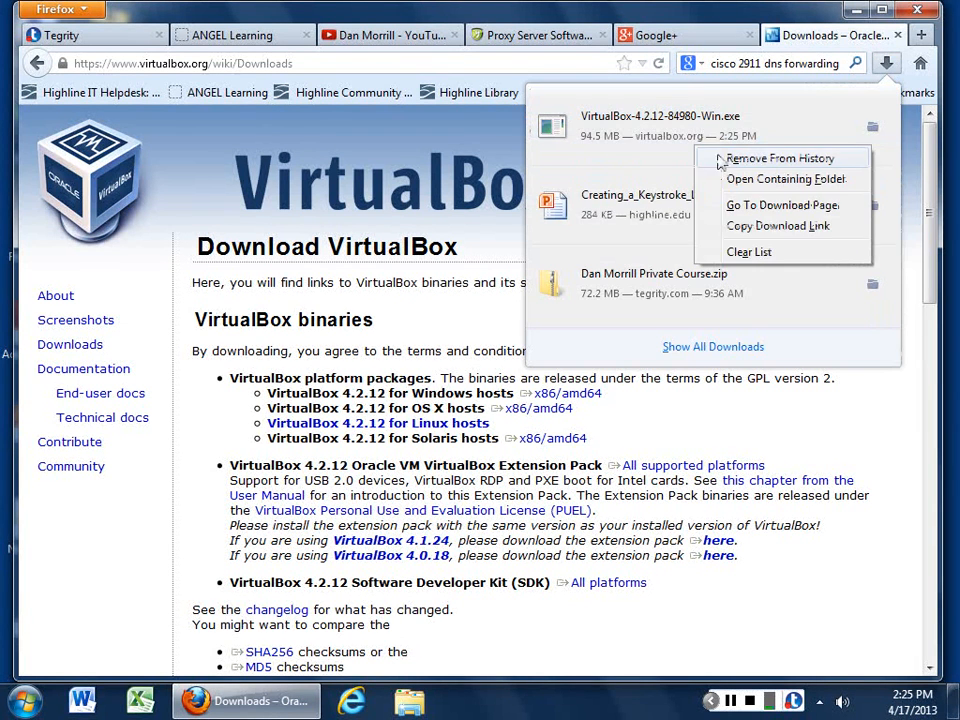
Step: Run VirtualBox-4.2.12-84980-Win.exe from the Downloads folder, confirming the security warnings, and close the folder
{"action": "left_click", "coordinate": [734, 182]}
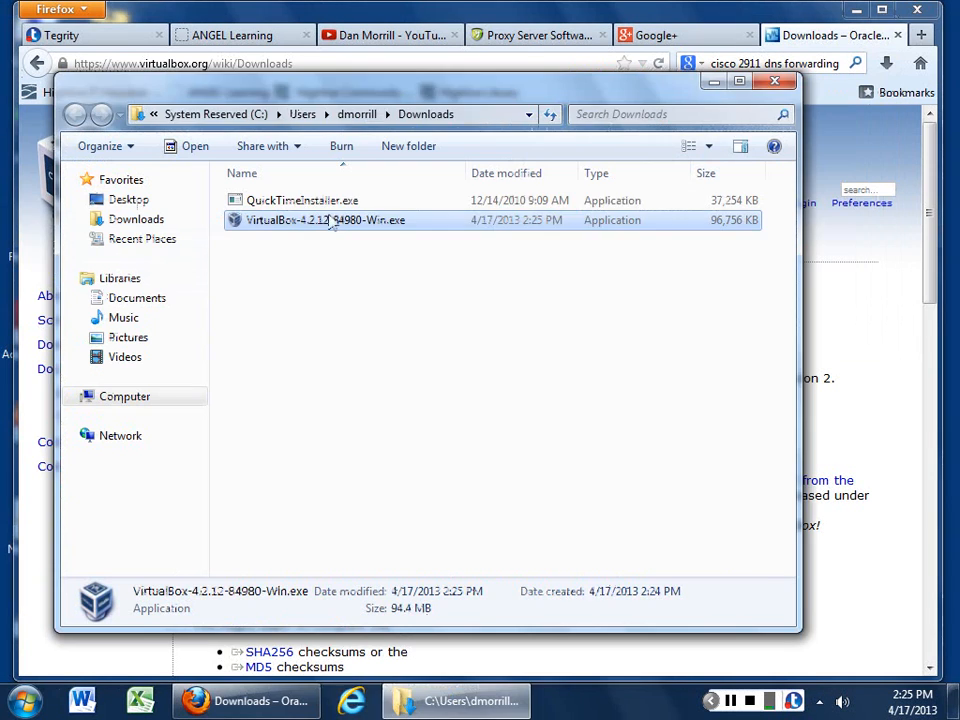
{"action": "double_click", "coordinate": [262, 221]}
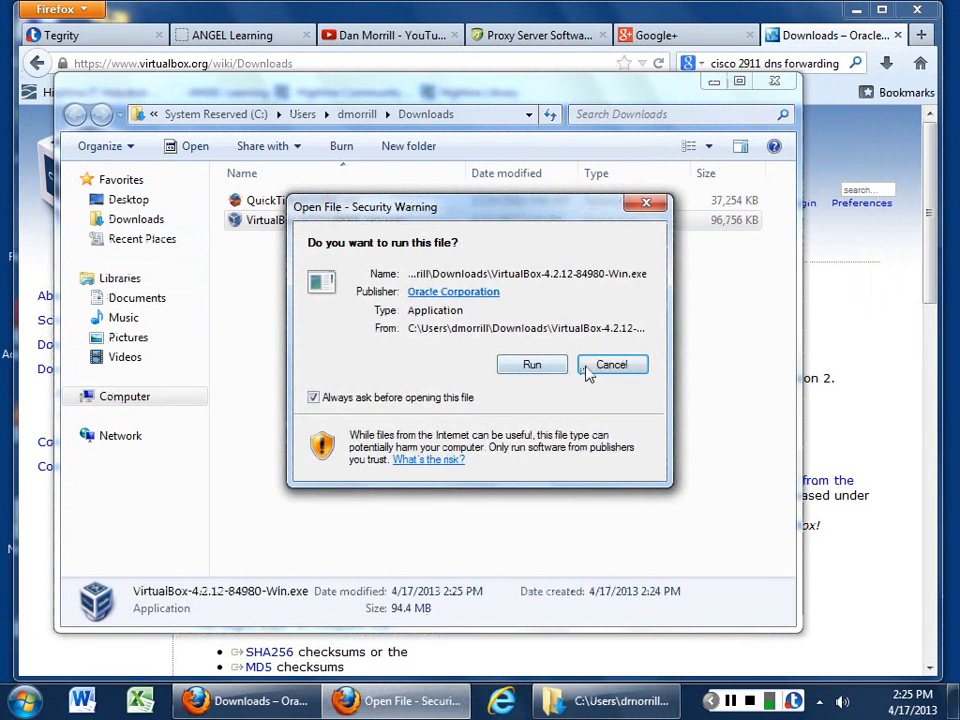
{"action": "left_click", "coordinate": [530, 366]}
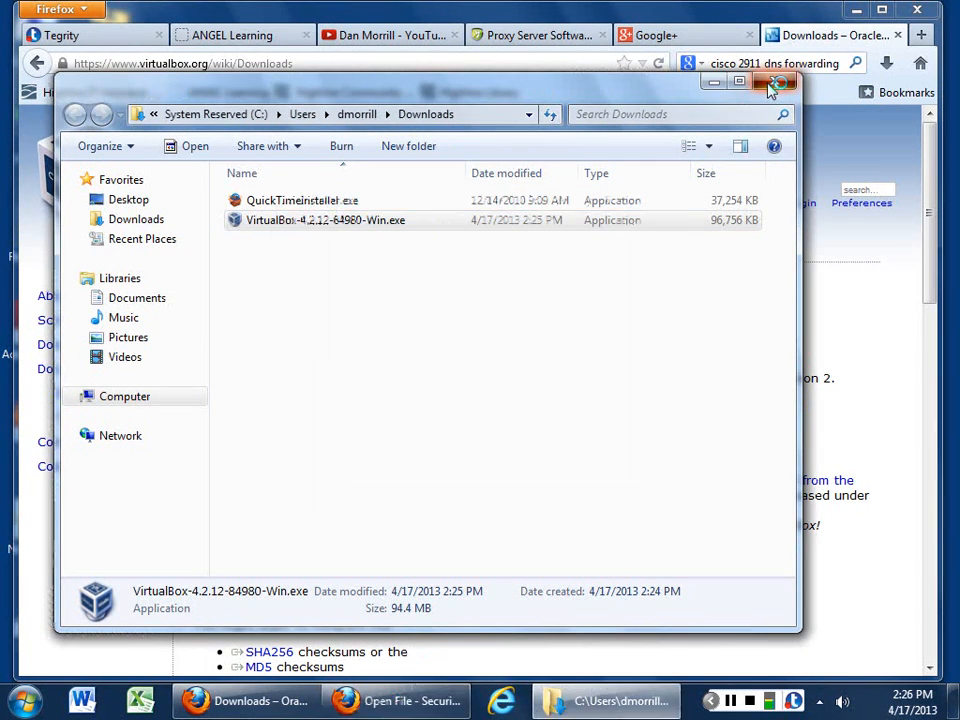
{"action": "left_click", "coordinate": [776, 84]}
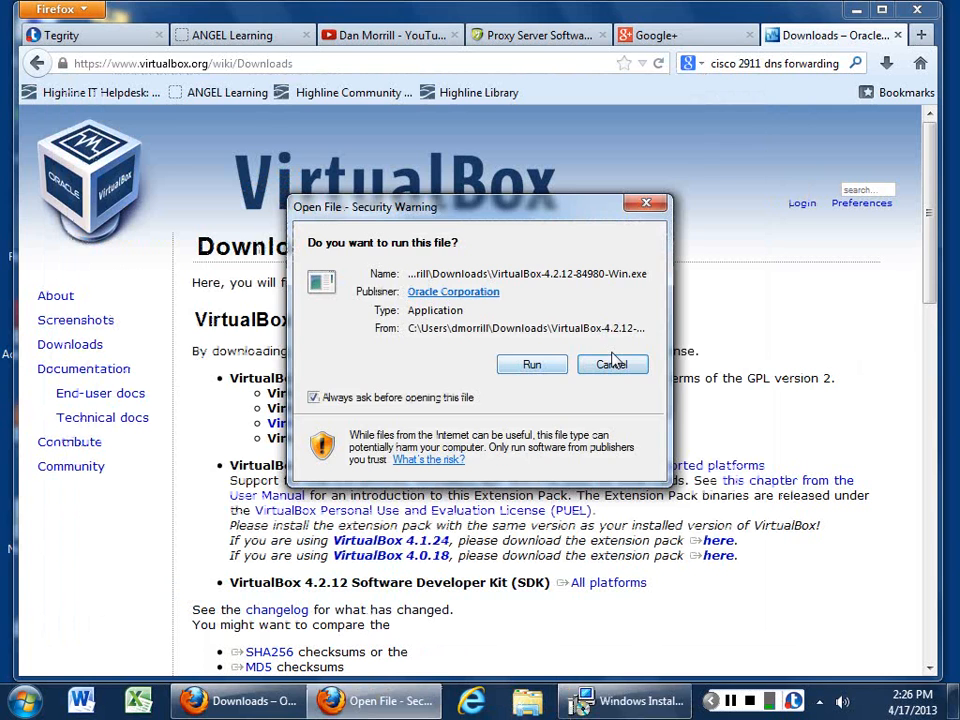
{"action": "left_click", "coordinate": [612, 364]}
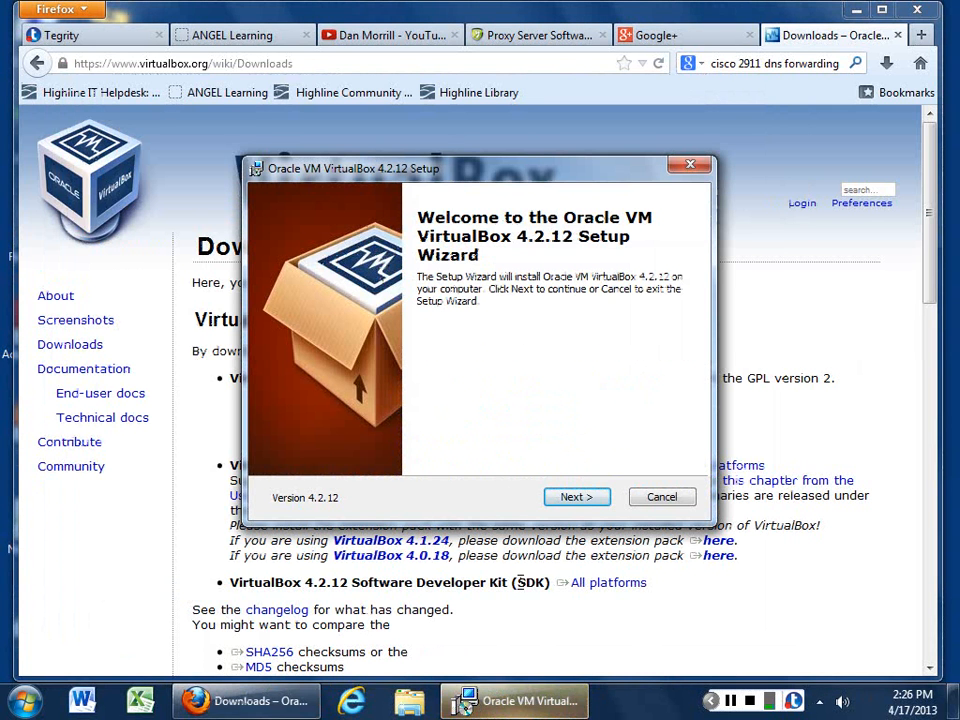
Step: Keep USB support on the local drive and both shortcuts, accept the network warning, and install
{"action": "left_click", "coordinate": [584, 498]}
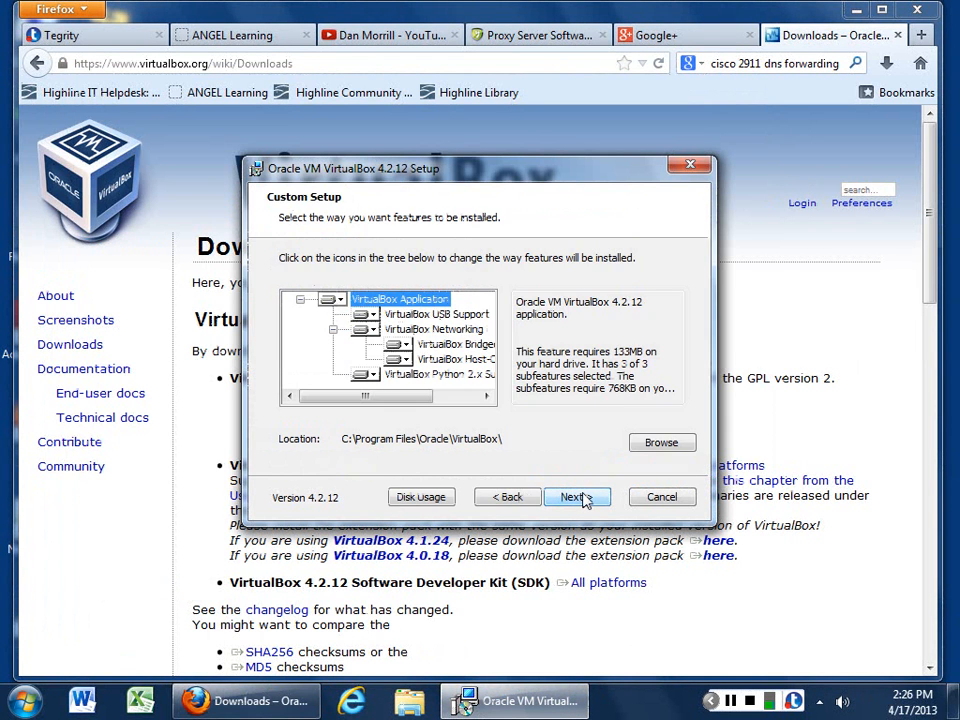
{"action": "left_click", "coordinate": [364, 316]}
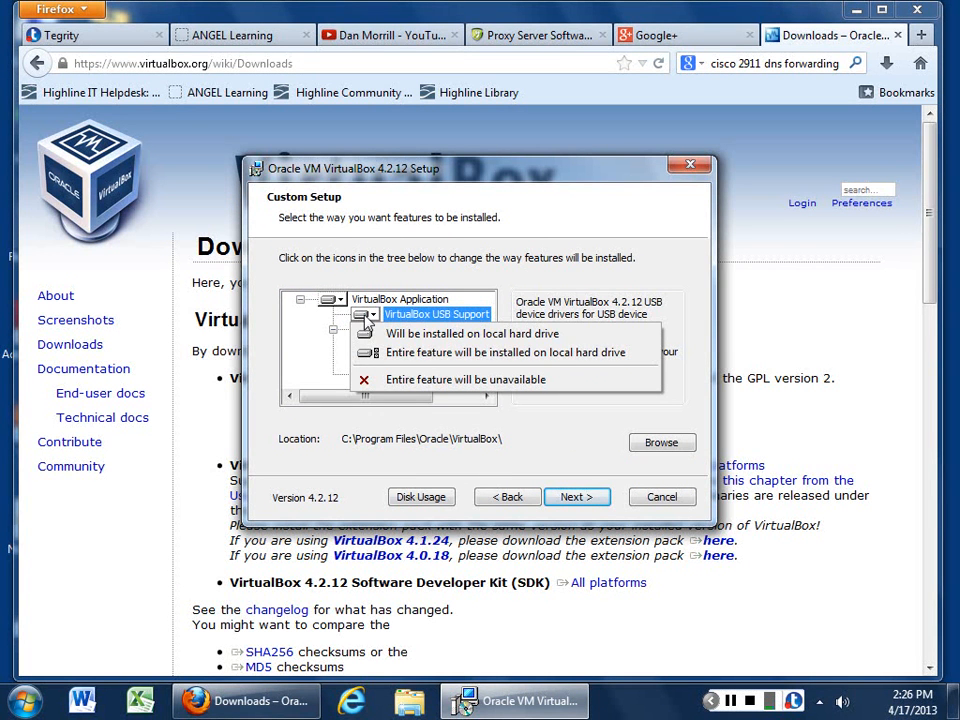
{"action": "left_click", "coordinate": [380, 337]}
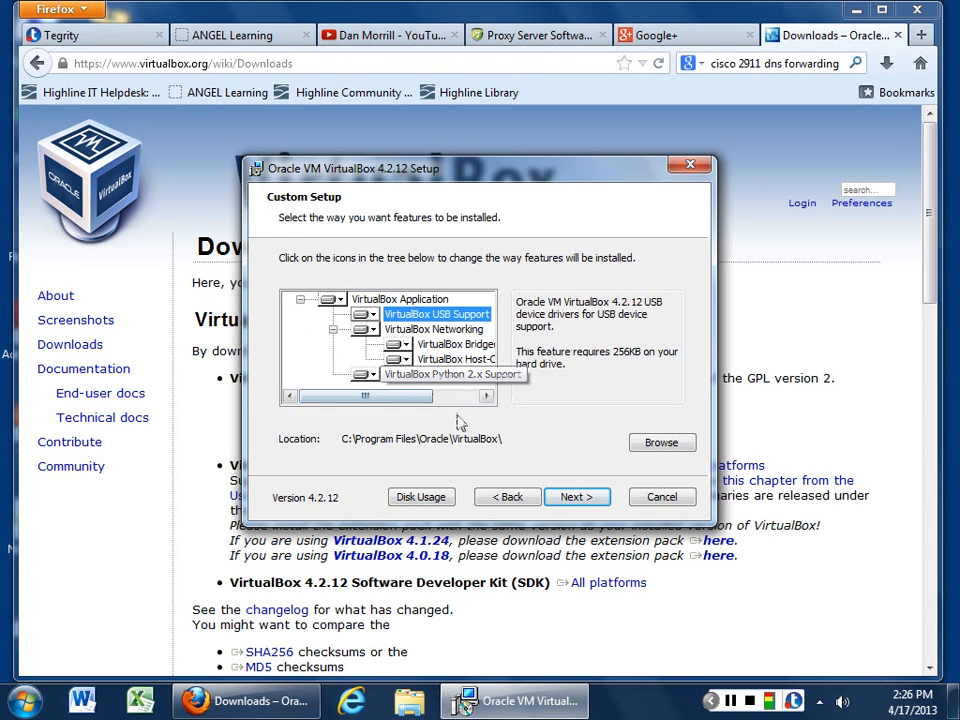
{"action": "left_click", "coordinate": [574, 499]}
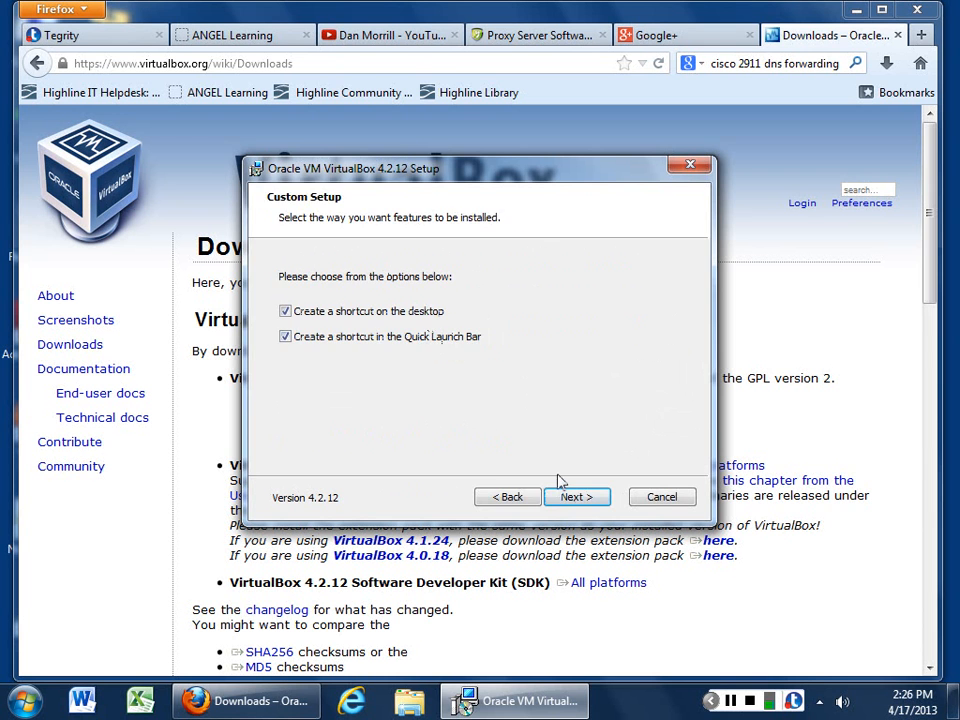
{"action": "left_click", "coordinate": [577, 497]}
{"action": "left_click", "coordinate": [584, 500]}
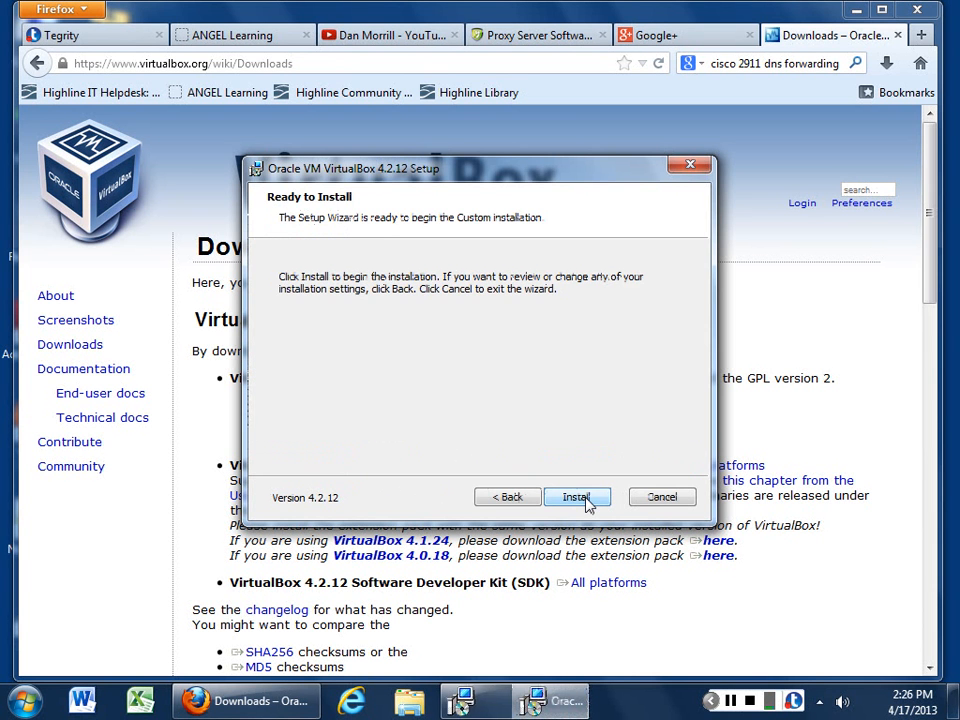
{"action": "left_click", "coordinate": [587, 503]}
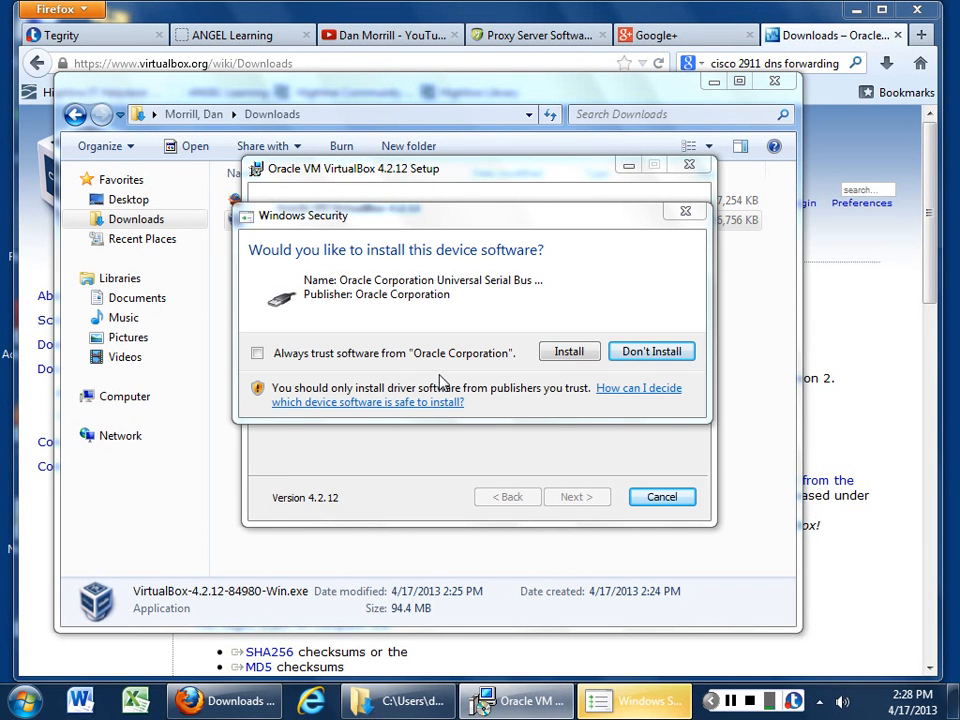
Step: Approve the Oracle USB, network service and network adapter driver installations
{"action": "left_click", "coordinate": [566, 353]}
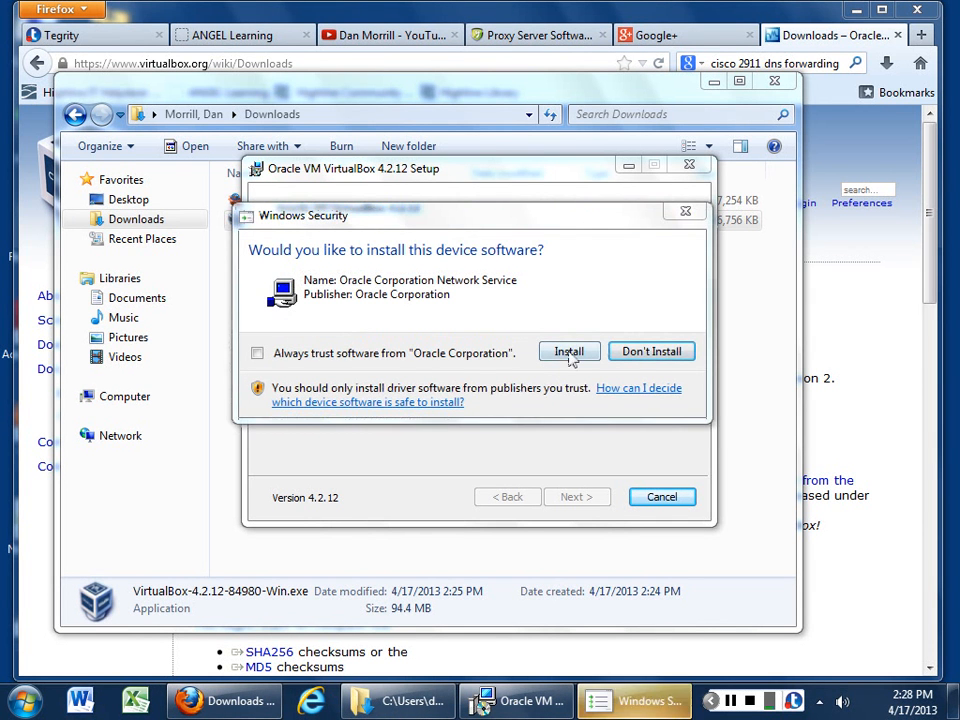
{"action": "left_click", "coordinate": [571, 355]}
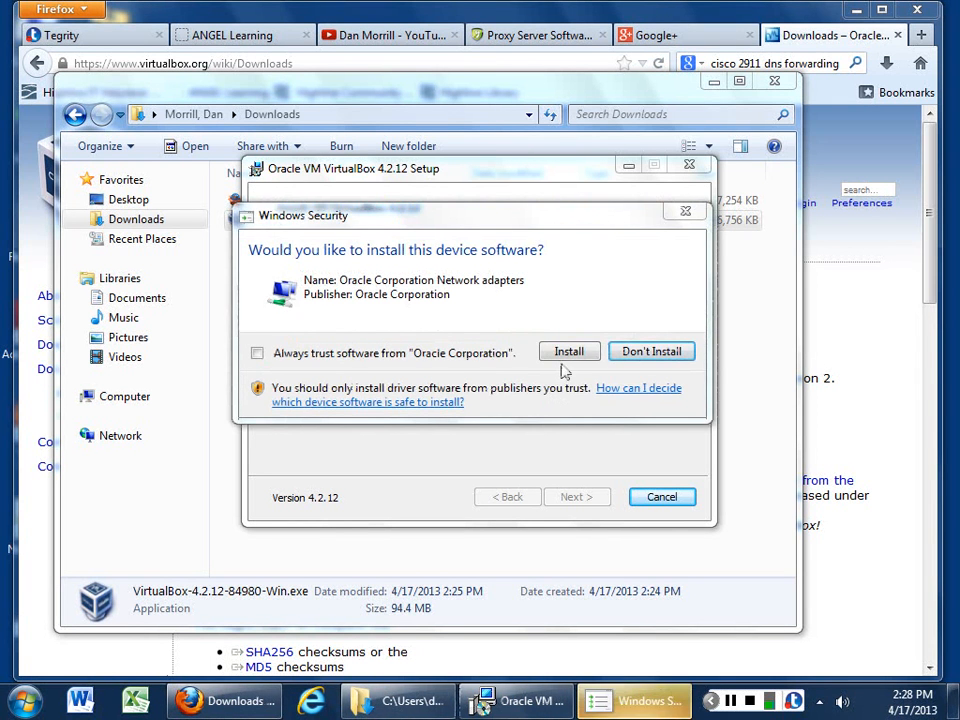
{"action": "left_click", "coordinate": [569, 352]}
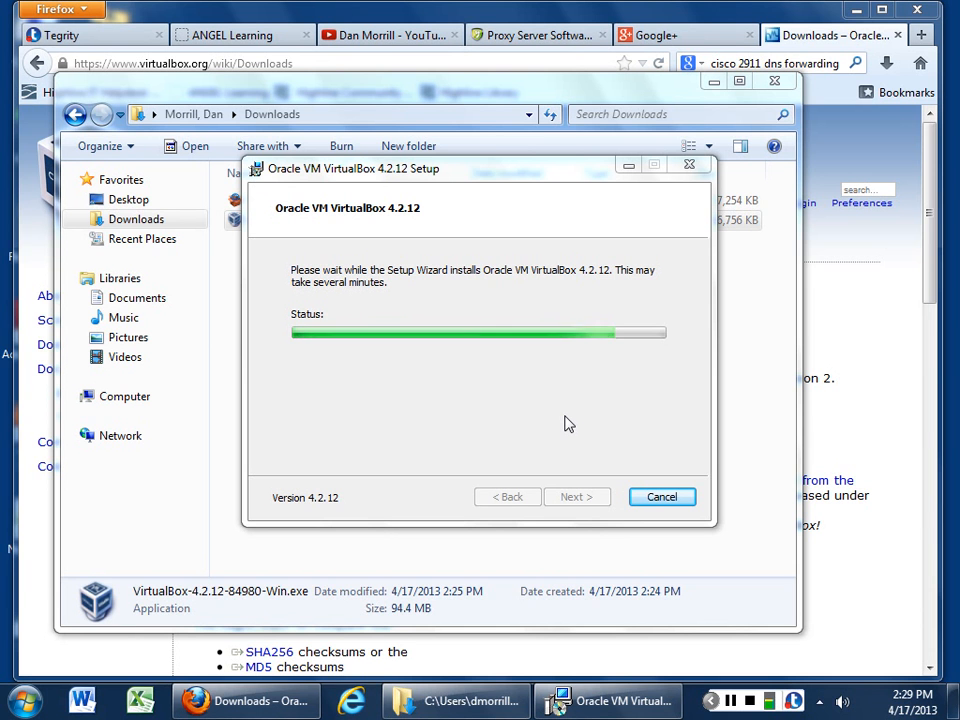
Step: Approve the remaining Oracle network adapter driver and open Network and Sharing Center from the Network folder
{"action": "left_click", "coordinate": [24, 700]}
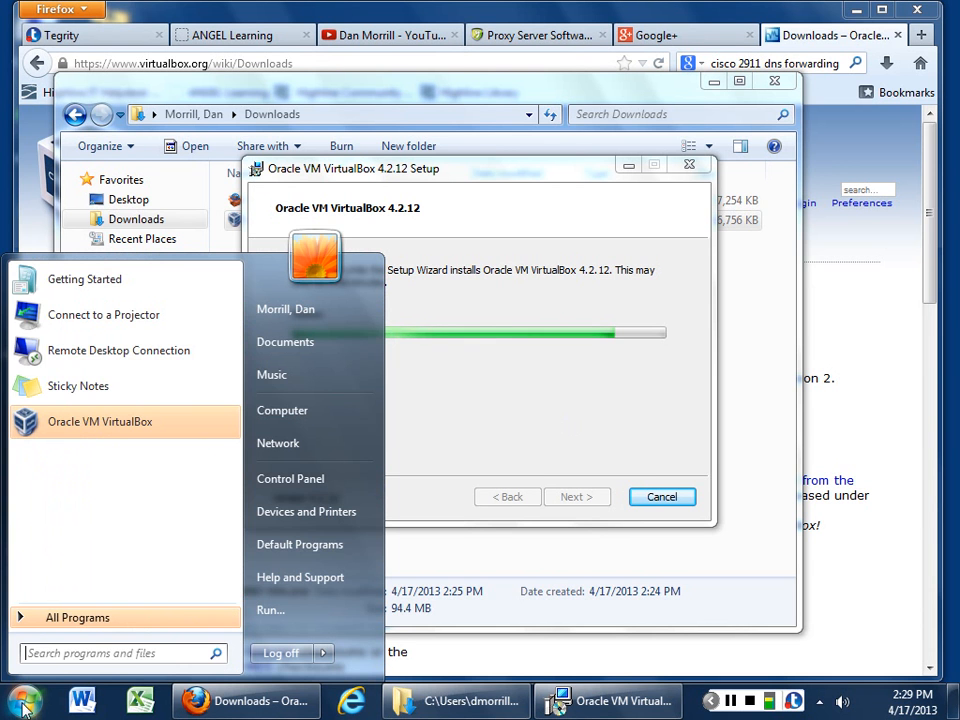
{"action": "left_click", "coordinate": [270, 443]}
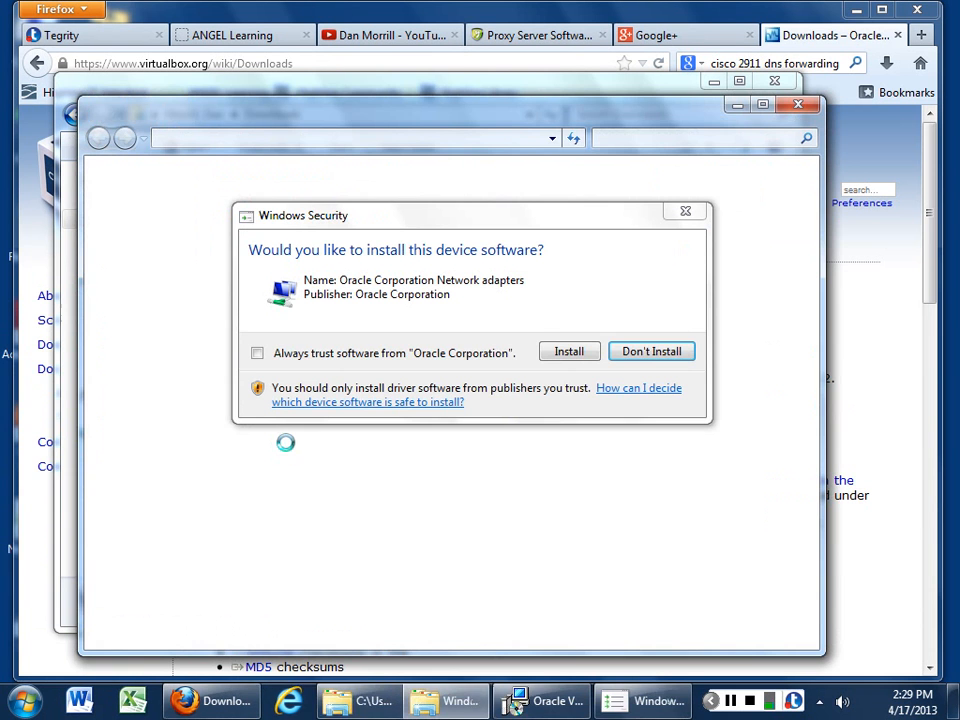
{"action": "left_click", "coordinate": [568, 351]}
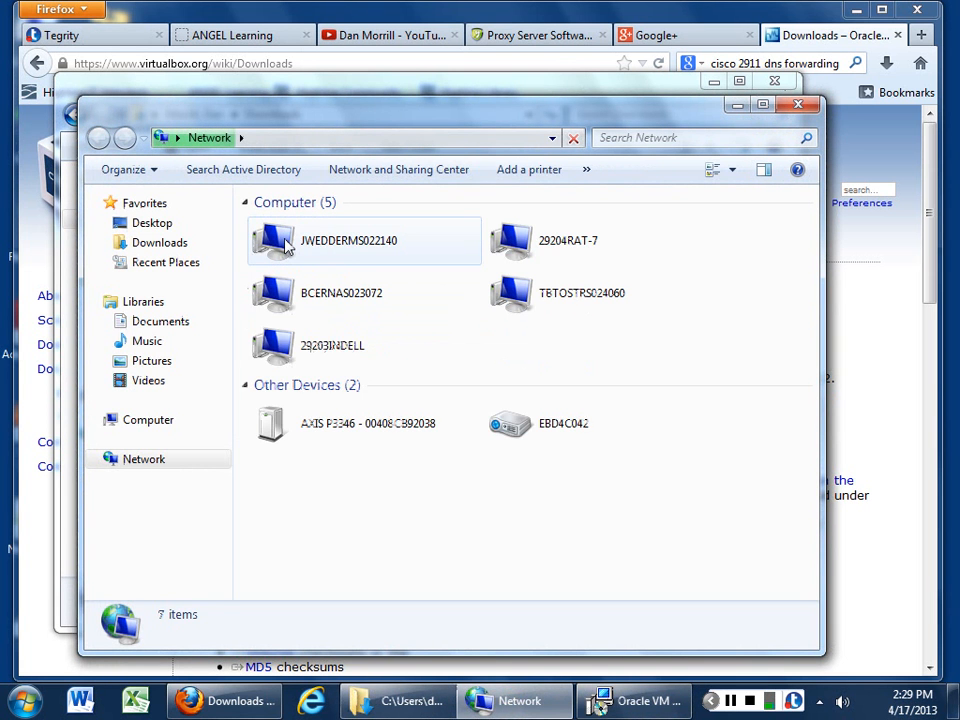
{"action": "left_click", "coordinate": [146, 466]}
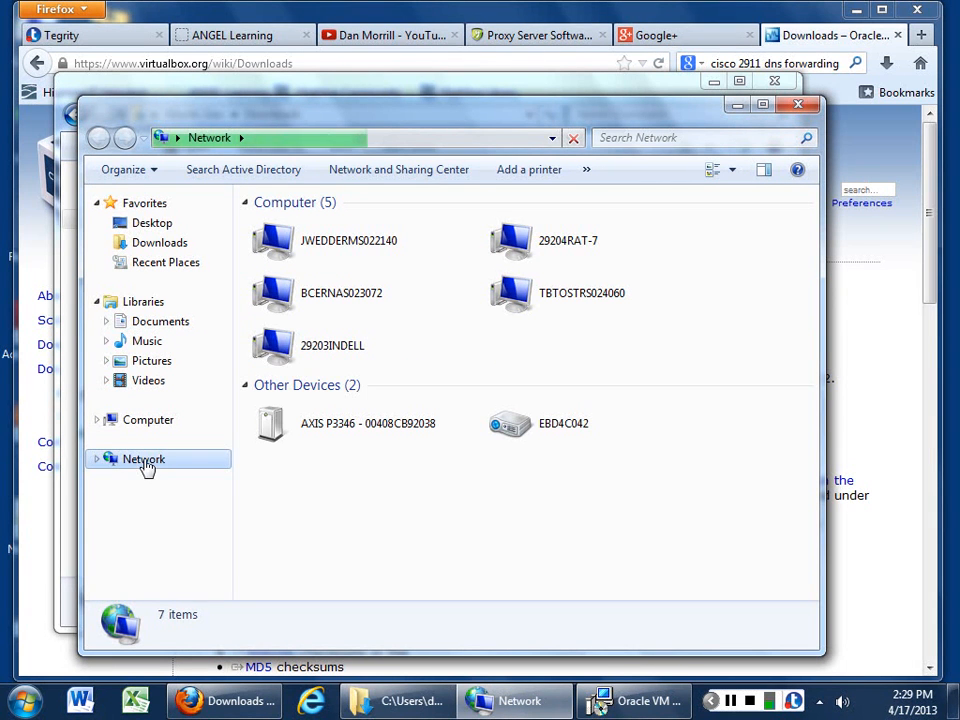
{"action": "left_click", "coordinate": [372, 172]}
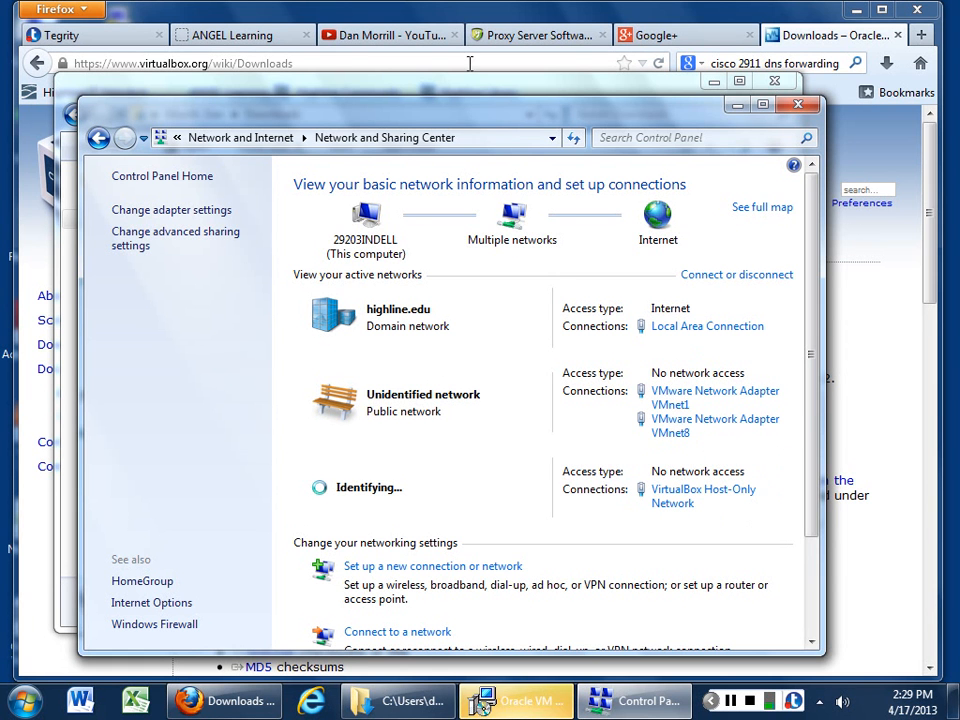
Step: Finish the setup wizard to launch VirtualBox Manager, minimizing Control Panel and closing the Downloads window
{"action": "left_click", "coordinate": [481, 703]}
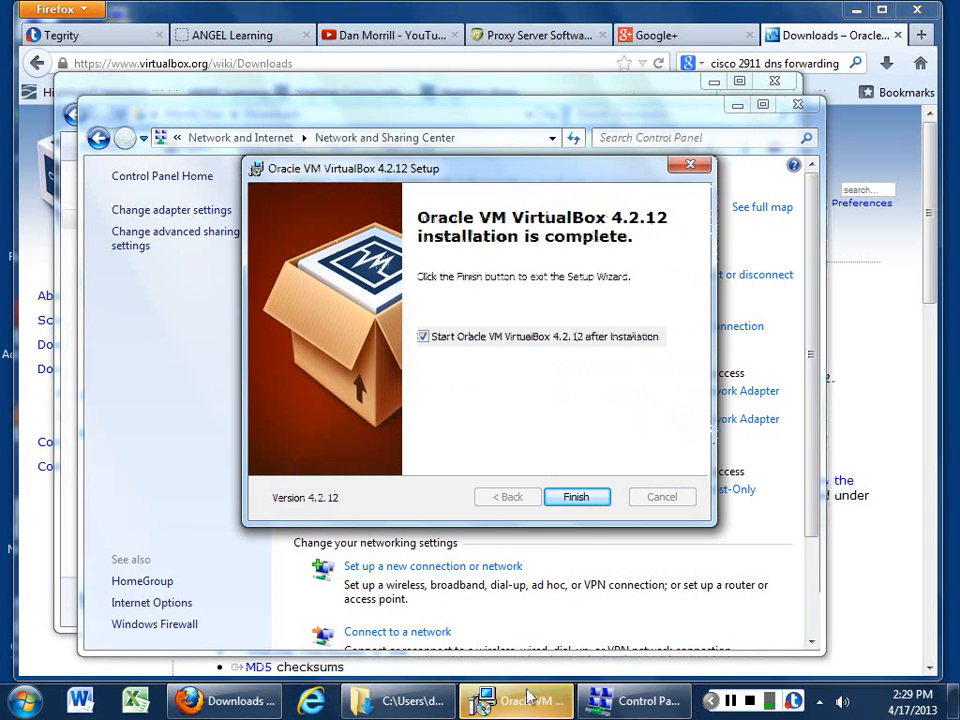
{"action": "left_click", "coordinate": [575, 497]}
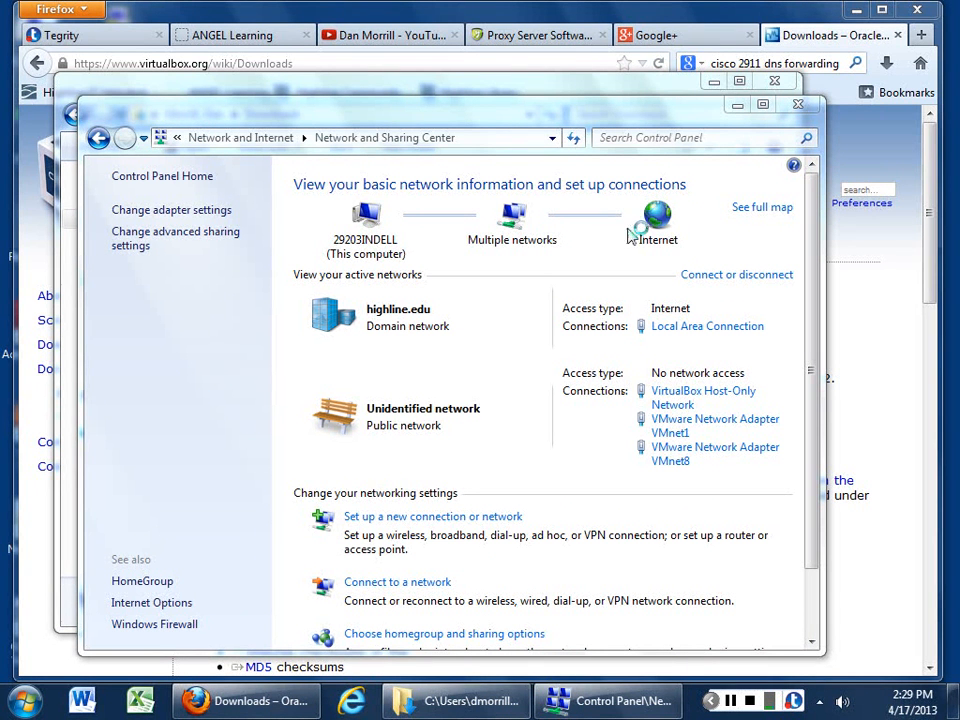
{"action": "left_click", "coordinate": [737, 106]}
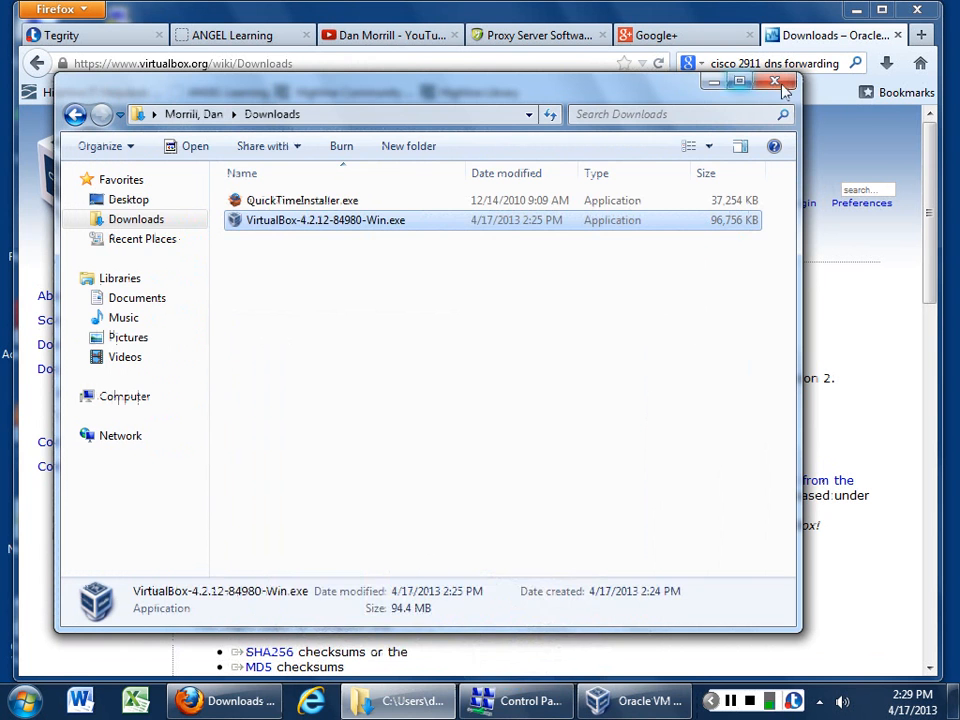
{"action": "left_click", "coordinate": [775, 82]}
{"action": "left_click", "coordinate": [638, 700]}
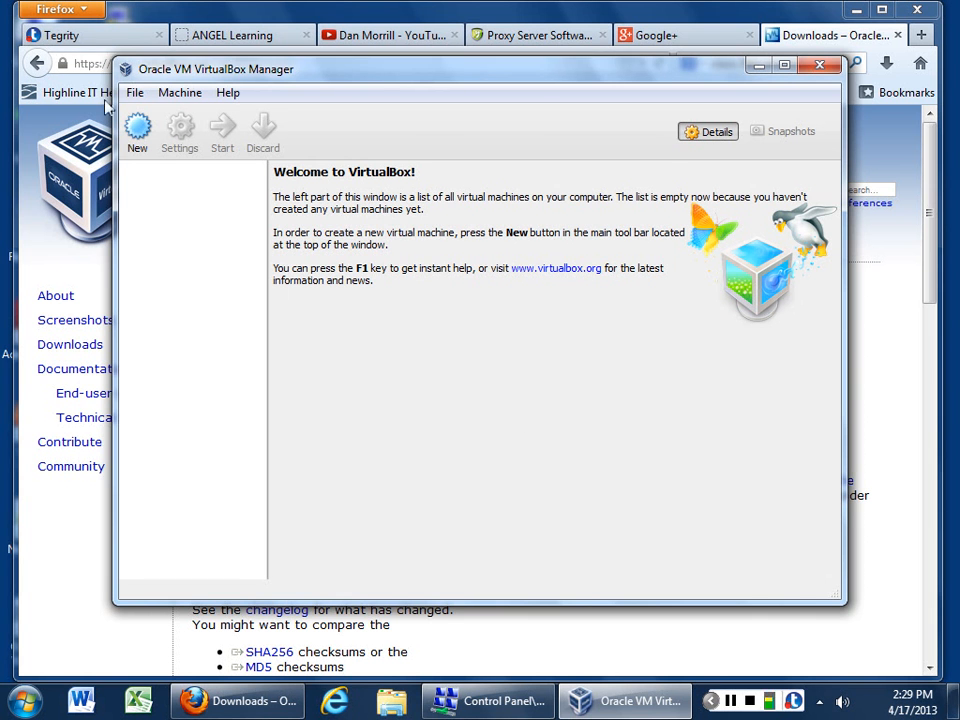
Step: Start a new Linux VM named Ubuntu and give it 1024 MB of memory
{"action": "left_click", "coordinate": [138, 130]}
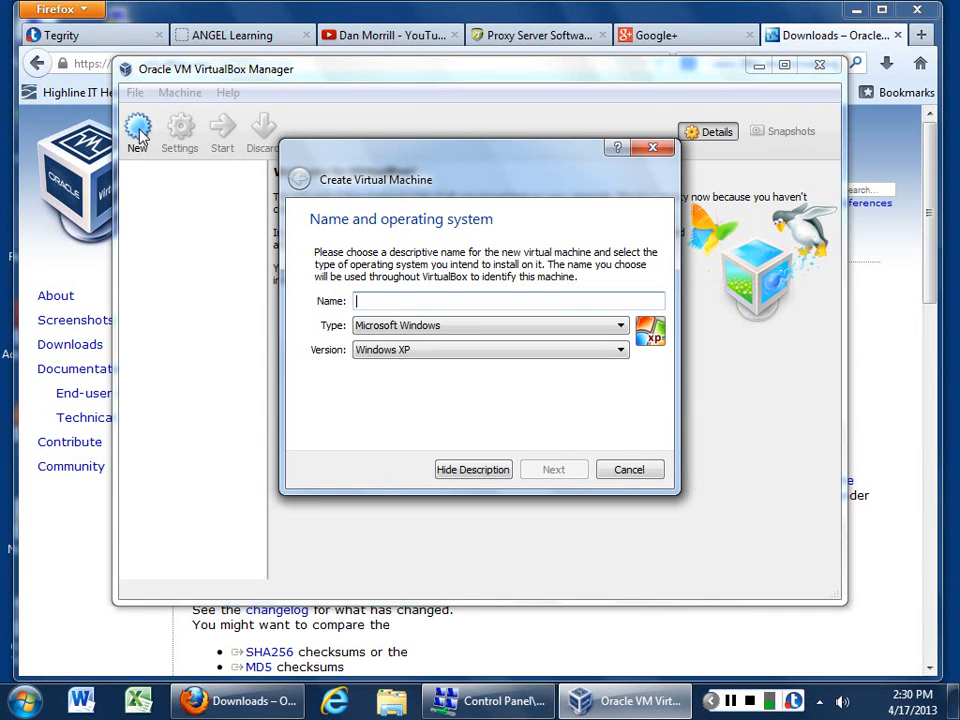
{"action": "type", "text": "Ubuntu"}
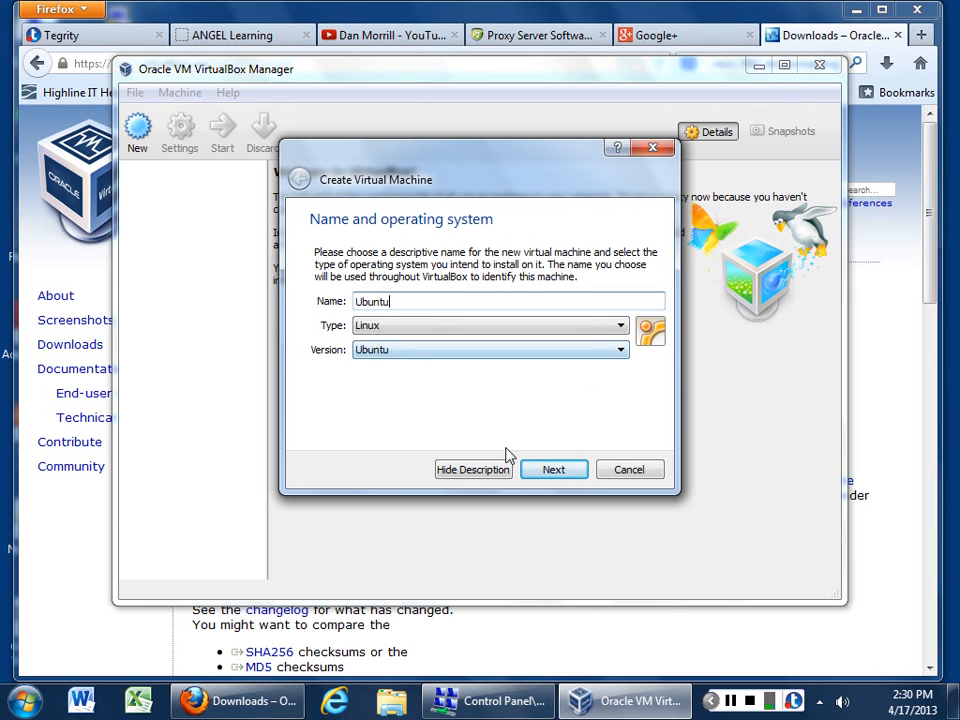
{"action": "left_click", "coordinate": [556, 472]}
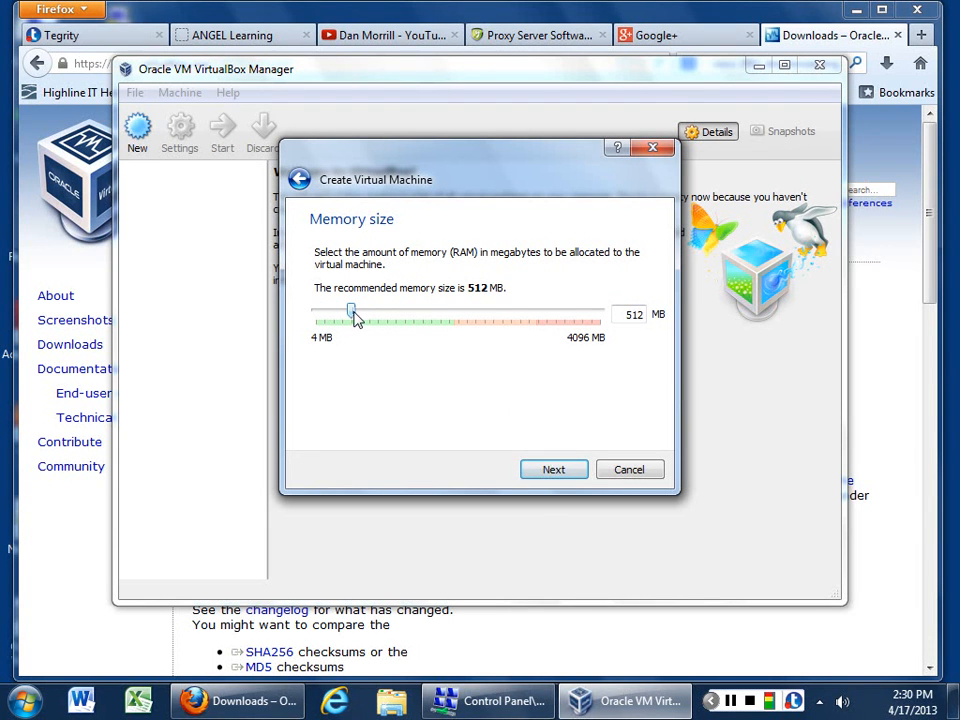
{"action": "left_click_drag", "start_coordinate": [354, 317], "coordinate": [394, 317]}
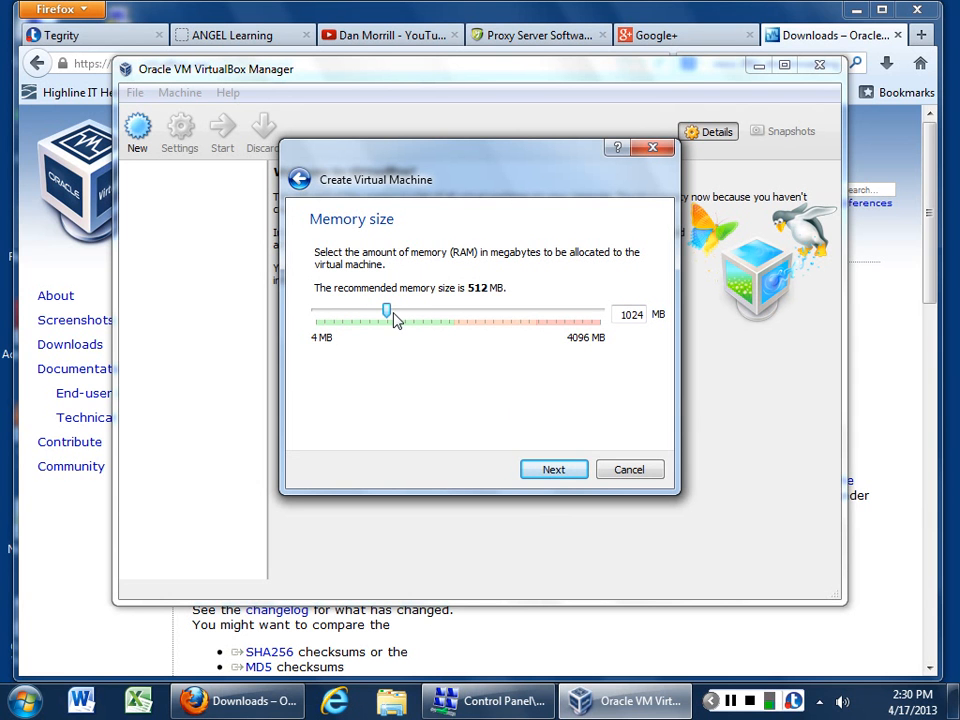
{"action": "left_click", "coordinate": [555, 472]}
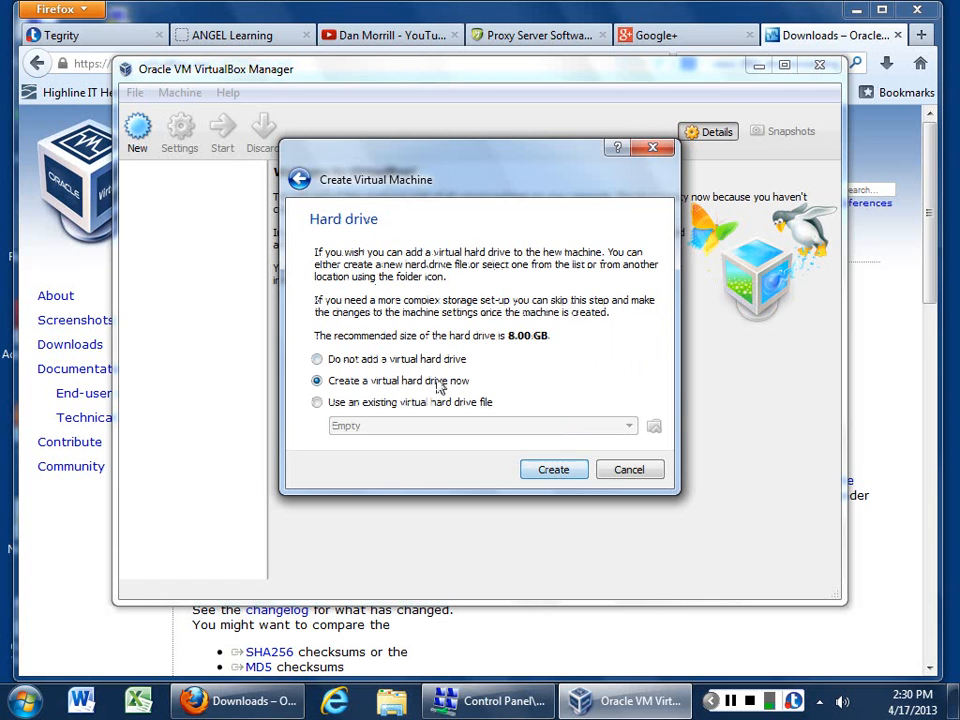
Step: Create the Ubuntu VM with an 8 GB dynamically allocated VDI disk, dismissing the disc AutoPlay prompt
{"action": "left_click", "coordinate": [552, 472]}
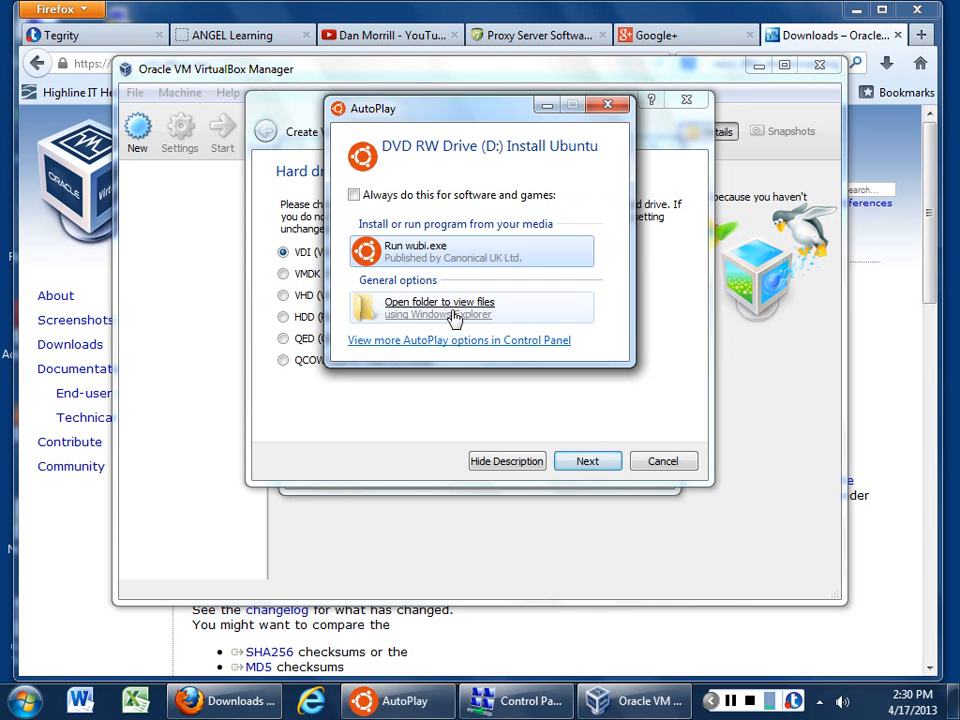
{"action": "left_click", "coordinate": [607, 106]}
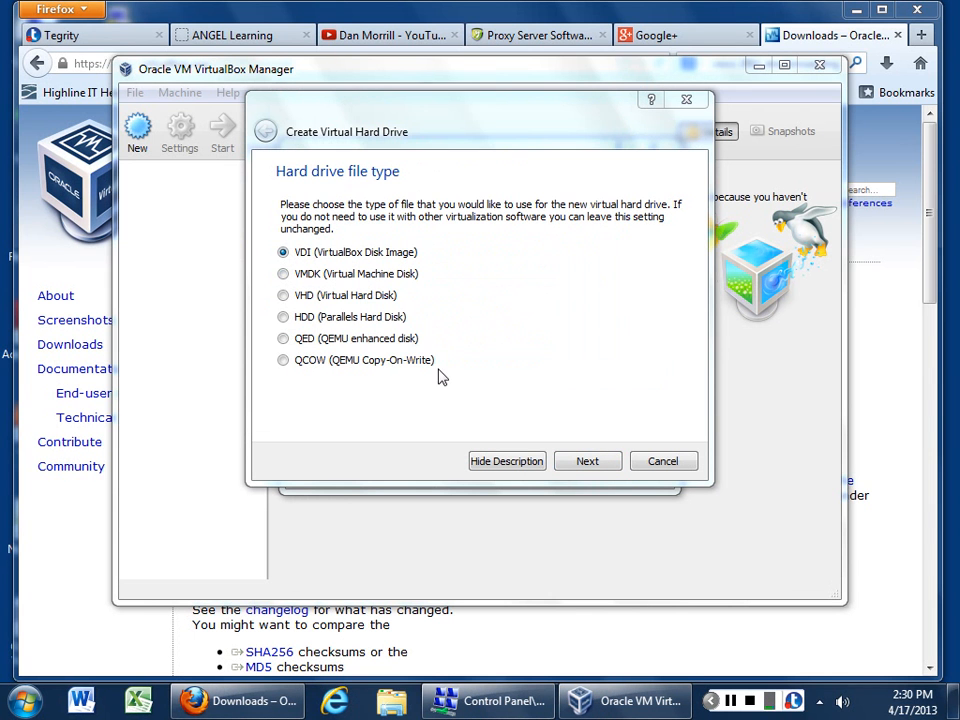
{"action": "left_click", "coordinate": [346, 320]}
{"action": "left_click", "coordinate": [347, 252]}
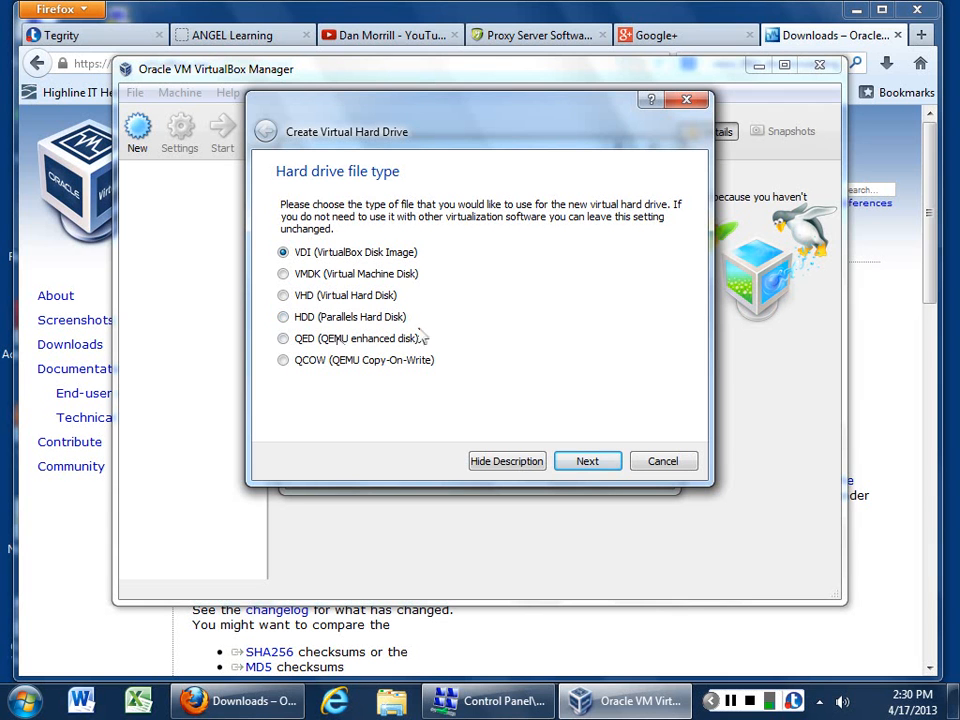
{"action": "left_click", "coordinate": [588, 463]}
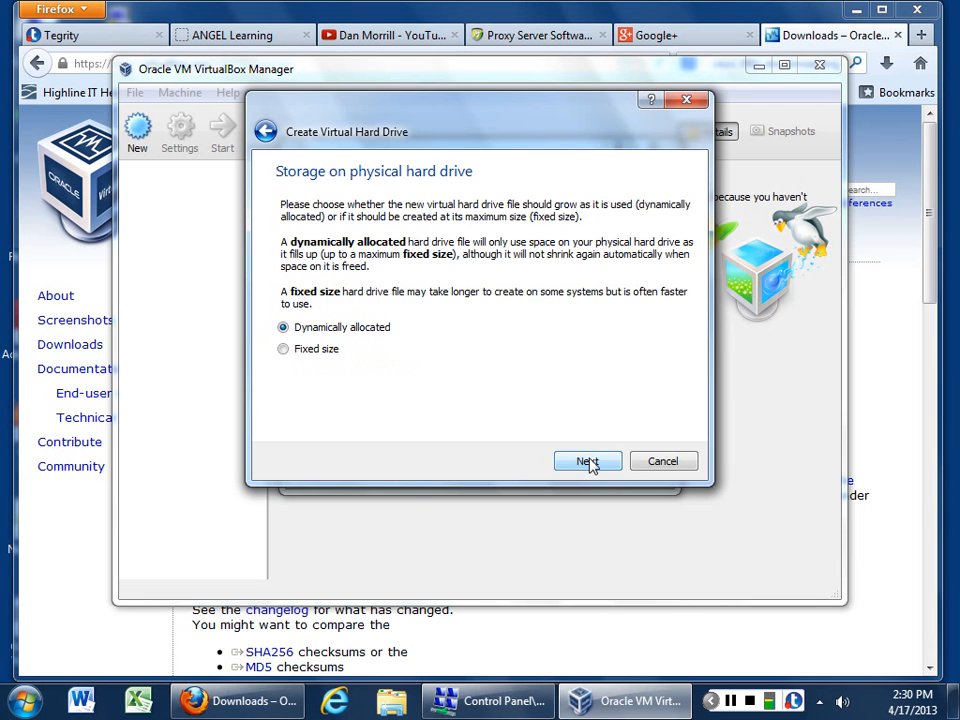
{"action": "left_click", "coordinate": [588, 462]}
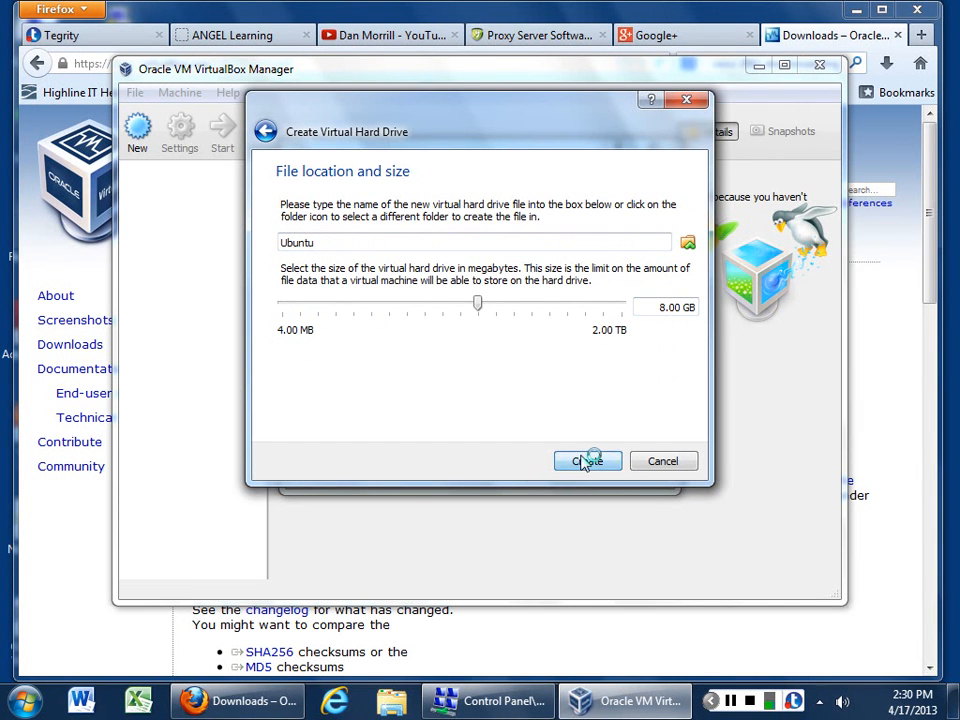
{"action": "left_click", "coordinate": [587, 461]}
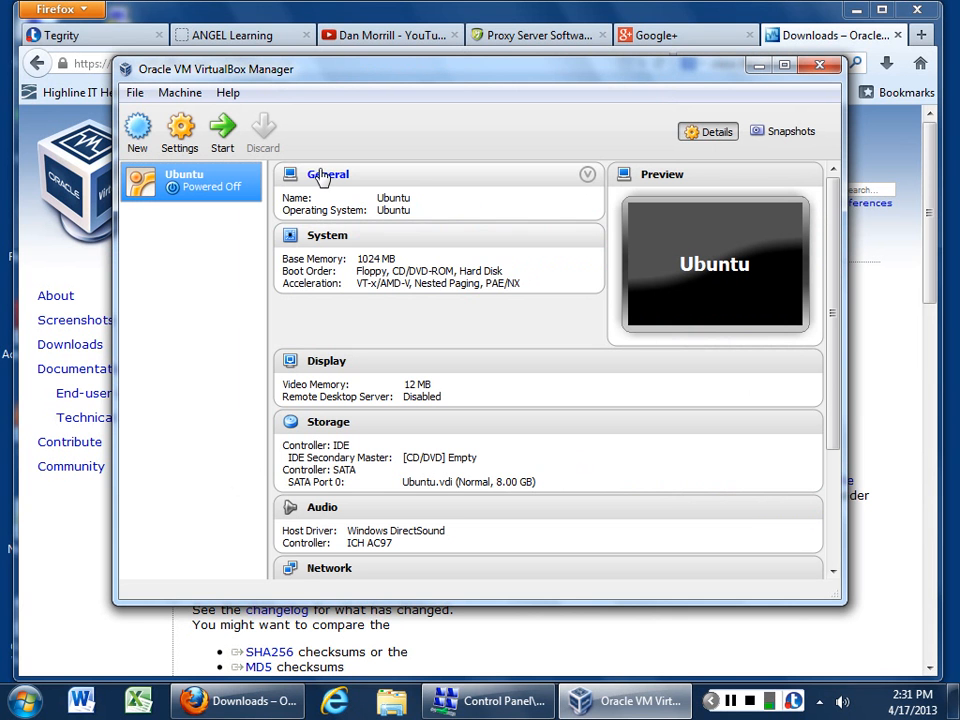
Step: In Ubuntu's settings, set Shared Clipboard and Drag'n'Drop to Bidirectional under General > Advanced
{"action": "left_click", "coordinate": [181, 134]}
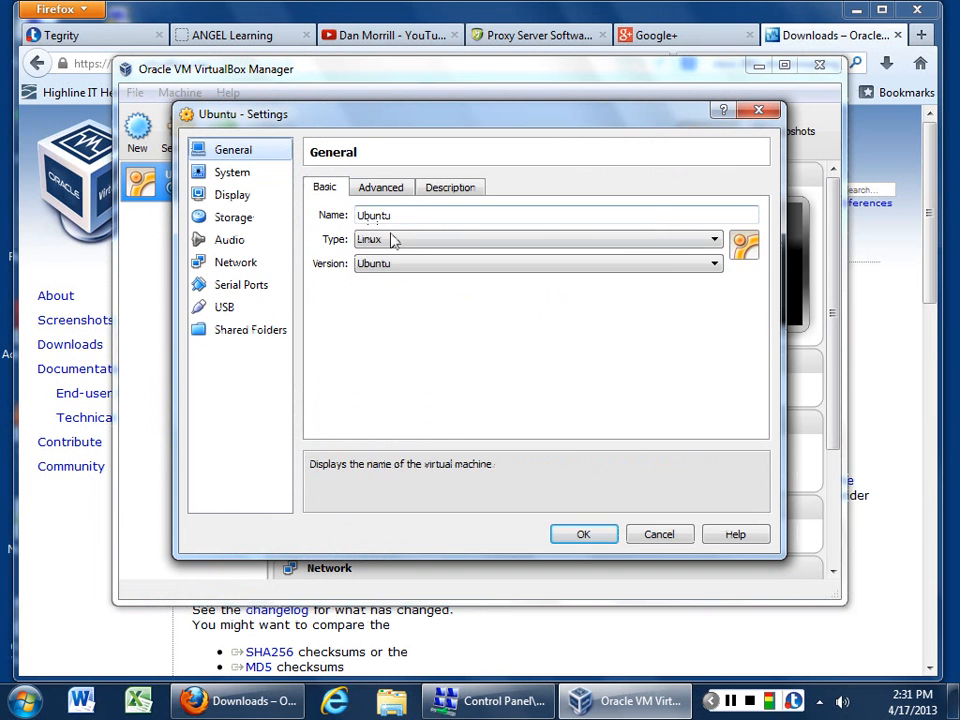
{"action": "left_click", "coordinate": [384, 190]}
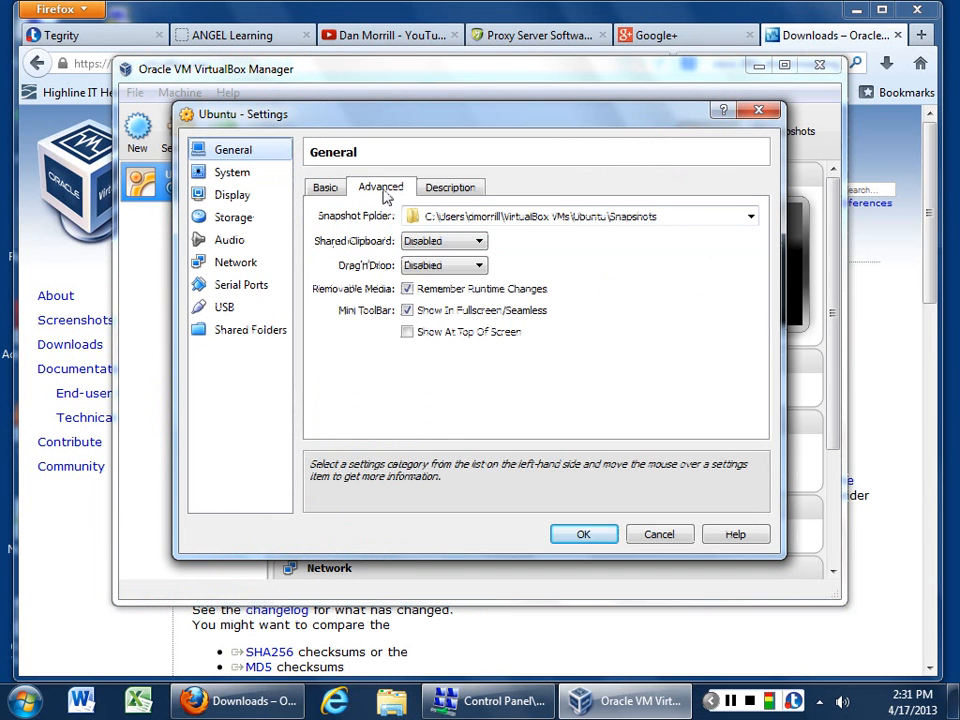
{"action": "left_click", "coordinate": [479, 242]}
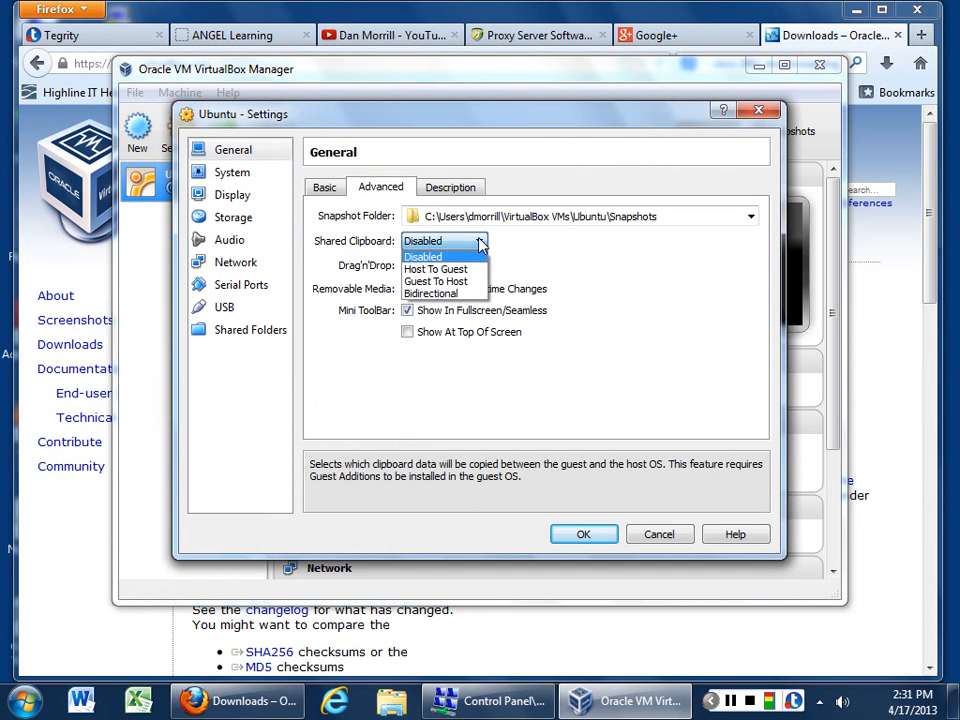
{"action": "left_click", "coordinate": [440, 293]}
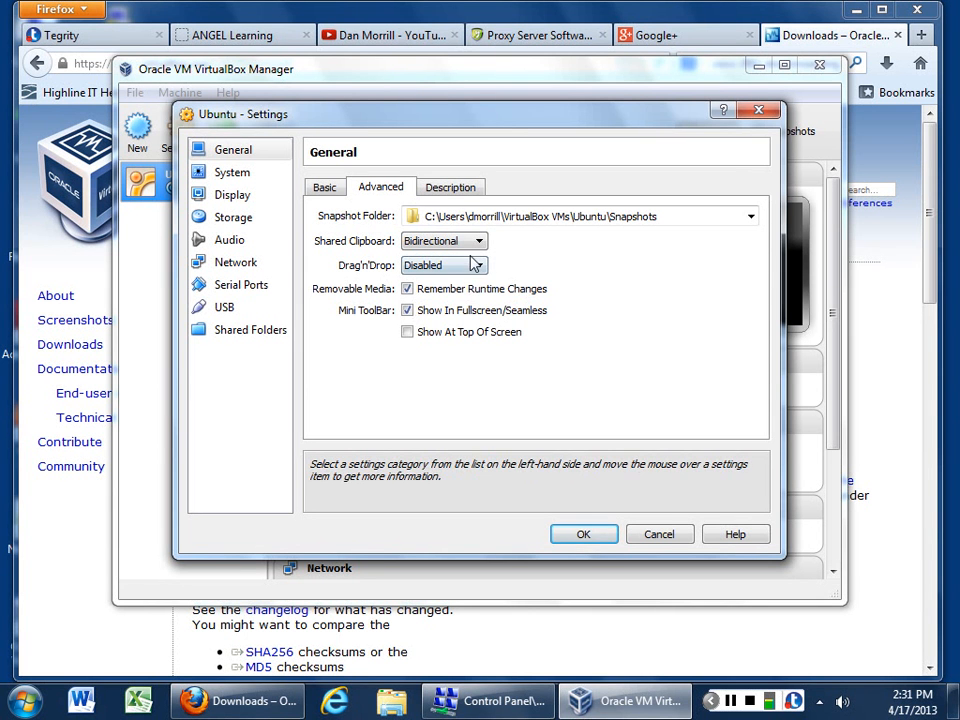
{"action": "left_click", "coordinate": [477, 266]}
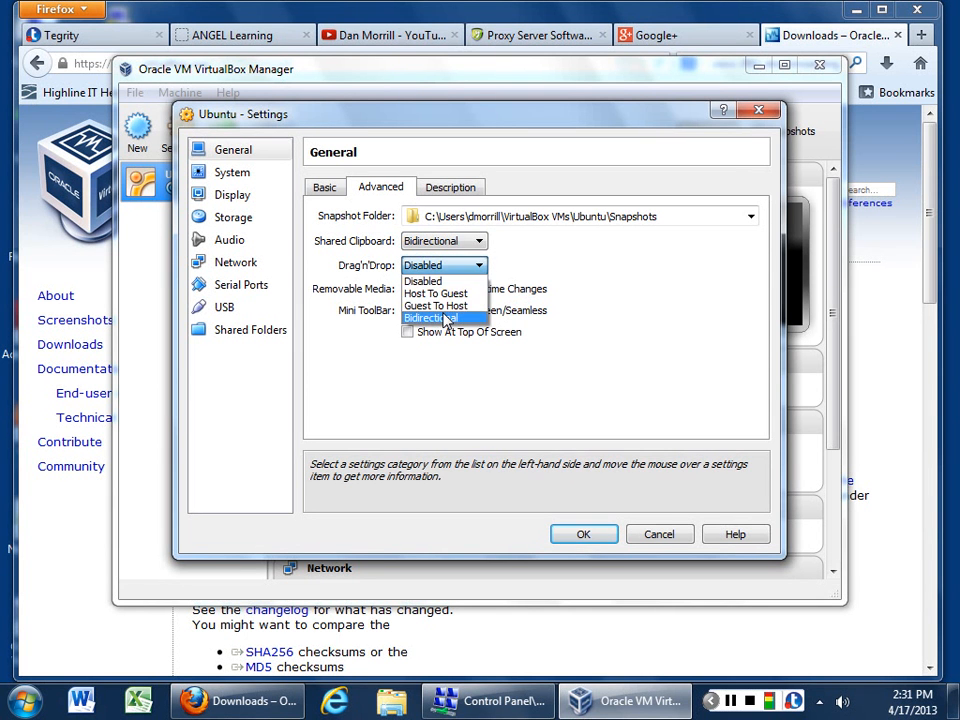
{"action": "left_click", "coordinate": [446, 318]}
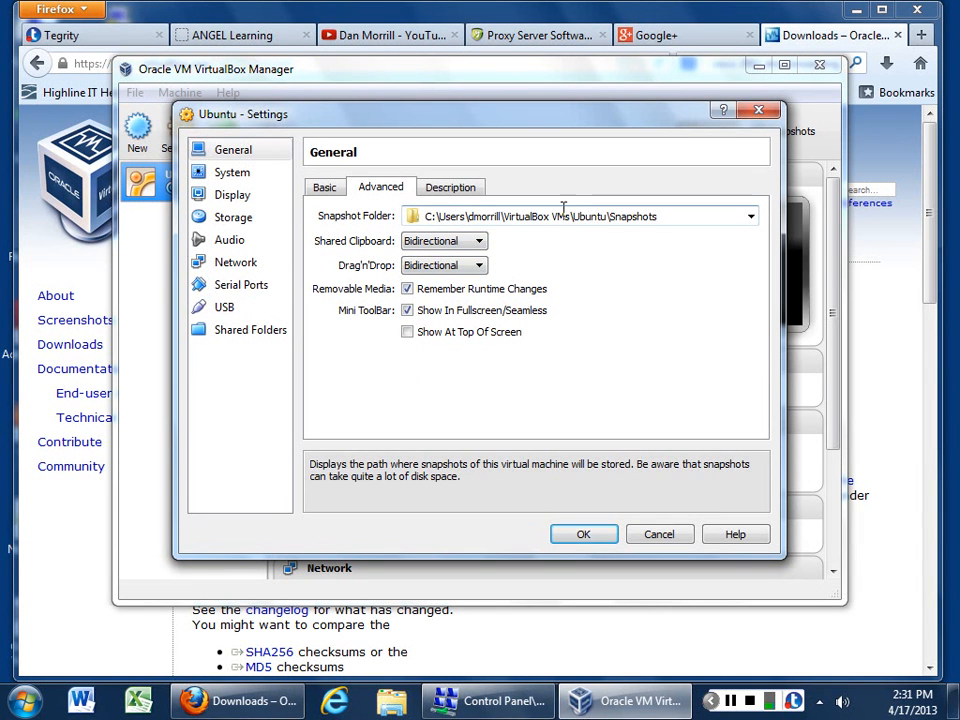
{"action": "left_click", "coordinate": [452, 189]}
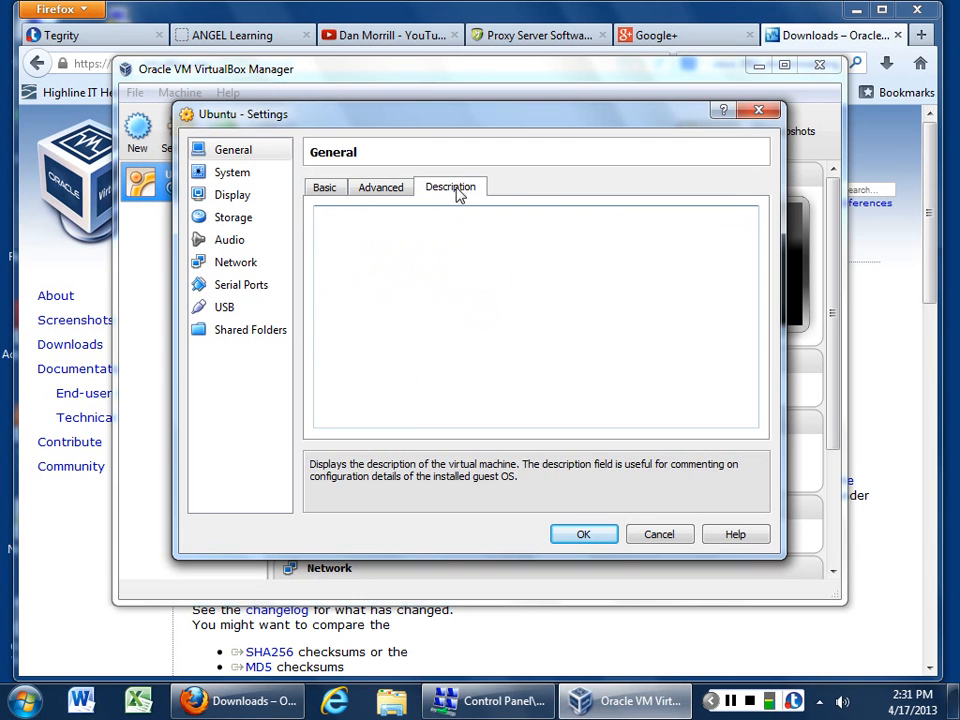
{"action": "left_click", "coordinate": [238, 174]}
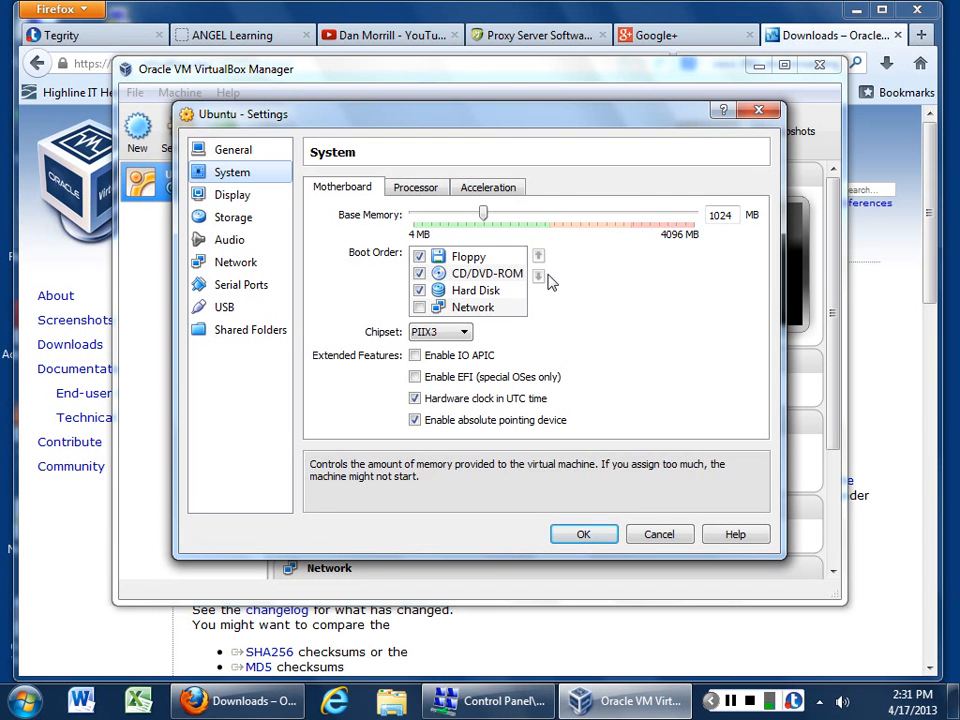
Step: Select Hard Disk in the boot order, toggle the absolute pointing device, and review display, storage and audio
{"action": "left_click", "coordinate": [486, 294]}
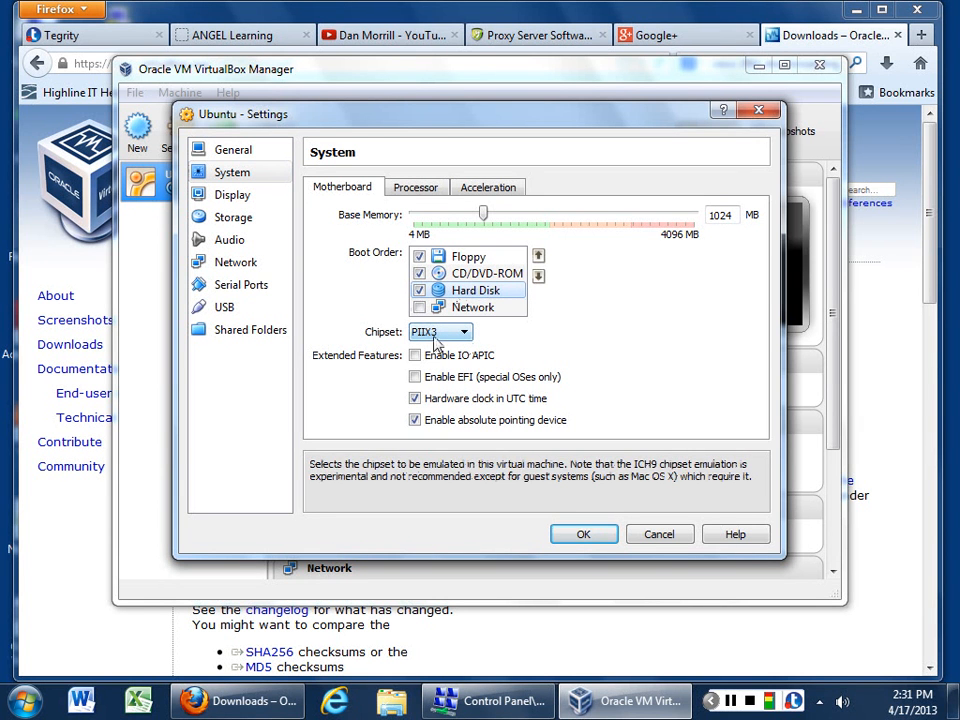
{"action": "left_click", "coordinate": [414, 421]}
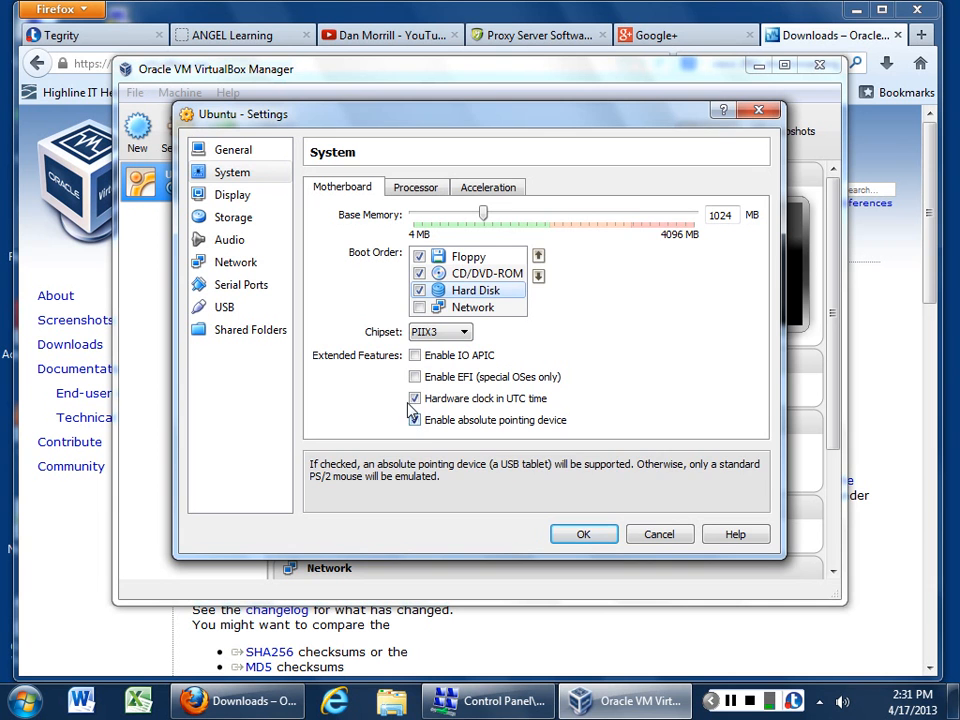
{"action": "left_click", "coordinate": [236, 198]}
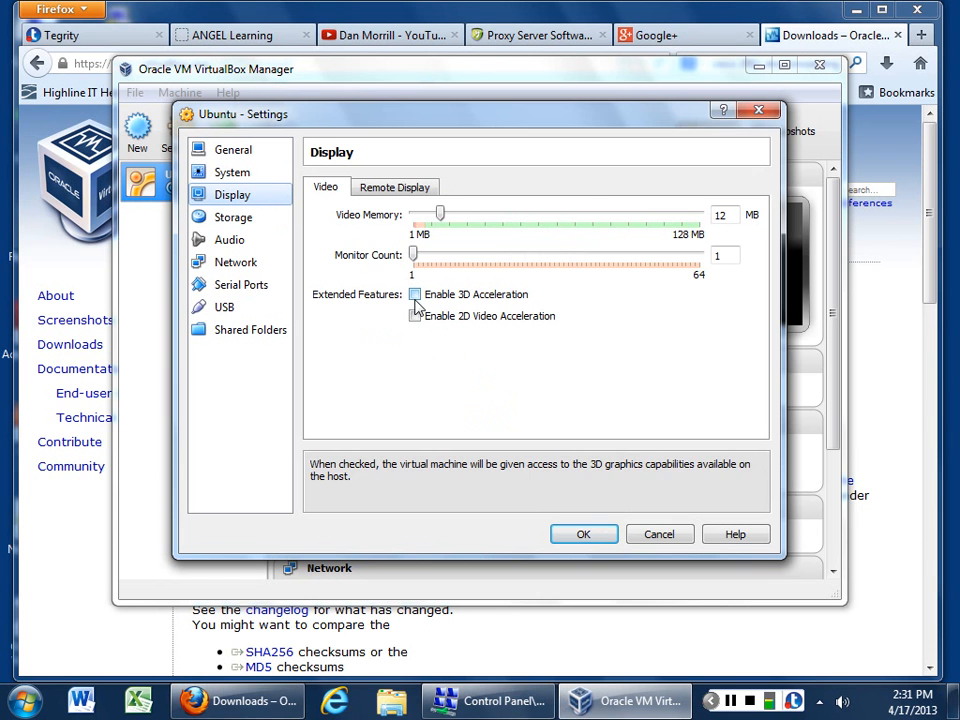
{"action": "left_click", "coordinate": [232, 222]}
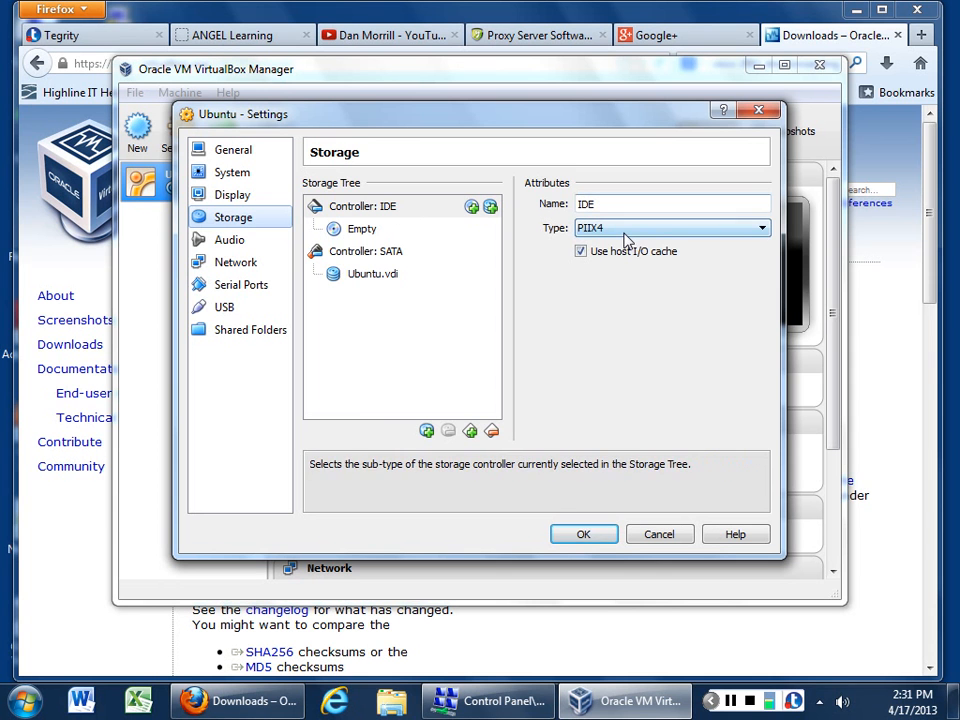
{"action": "left_click", "coordinate": [231, 240]}
Step: Check network adapter 1's attachment mode and leave it on NAT
{"action": "left_click", "coordinate": [232, 264]}
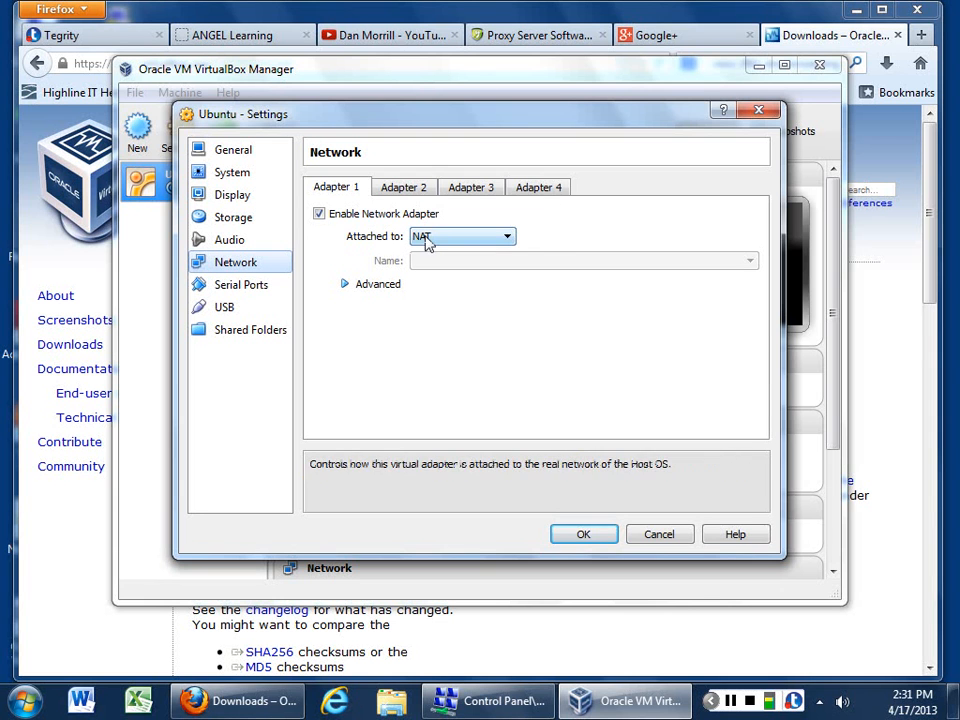
{"action": "left_click", "coordinate": [509, 240]}
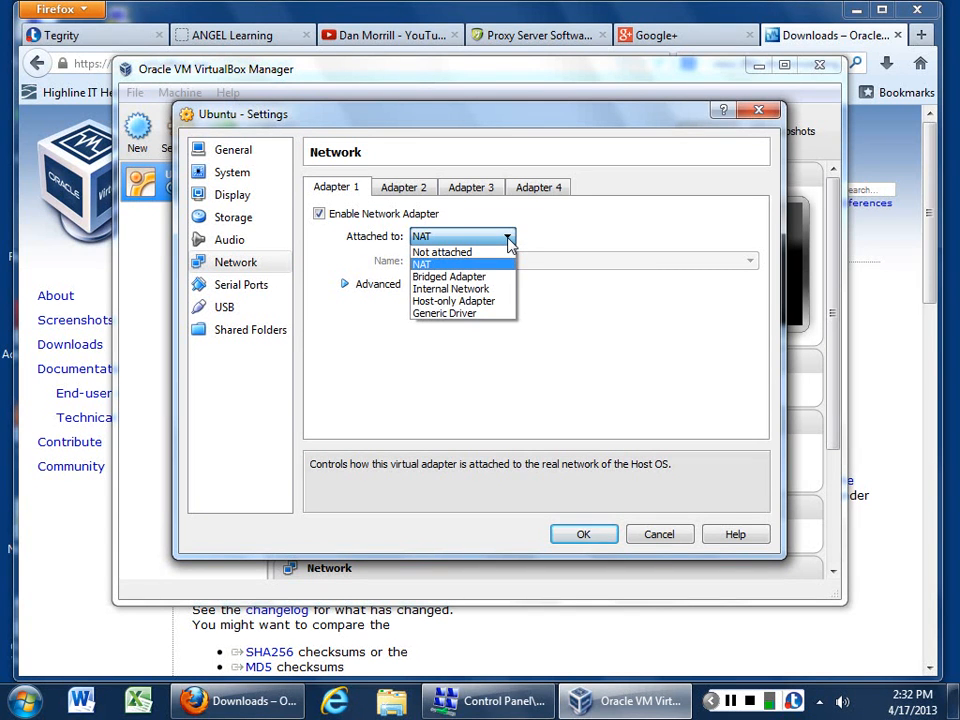
{"action": "left_click", "coordinate": [509, 240]}
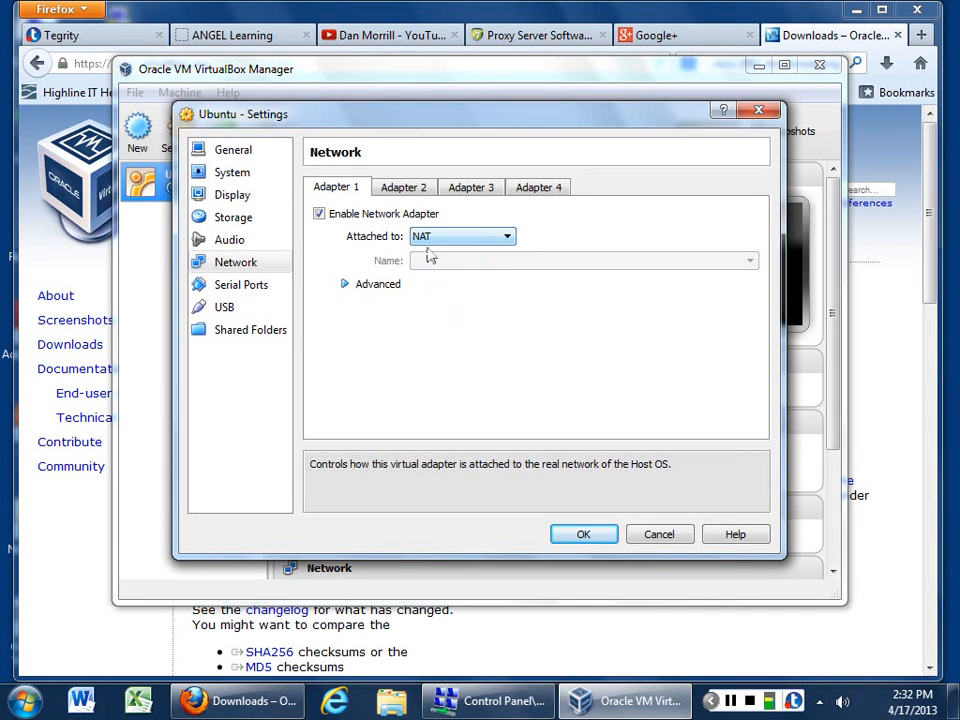
Step: Look over the serial port and USB settings, then go to Shared Folders
{"action": "left_click", "coordinate": [240, 287]}
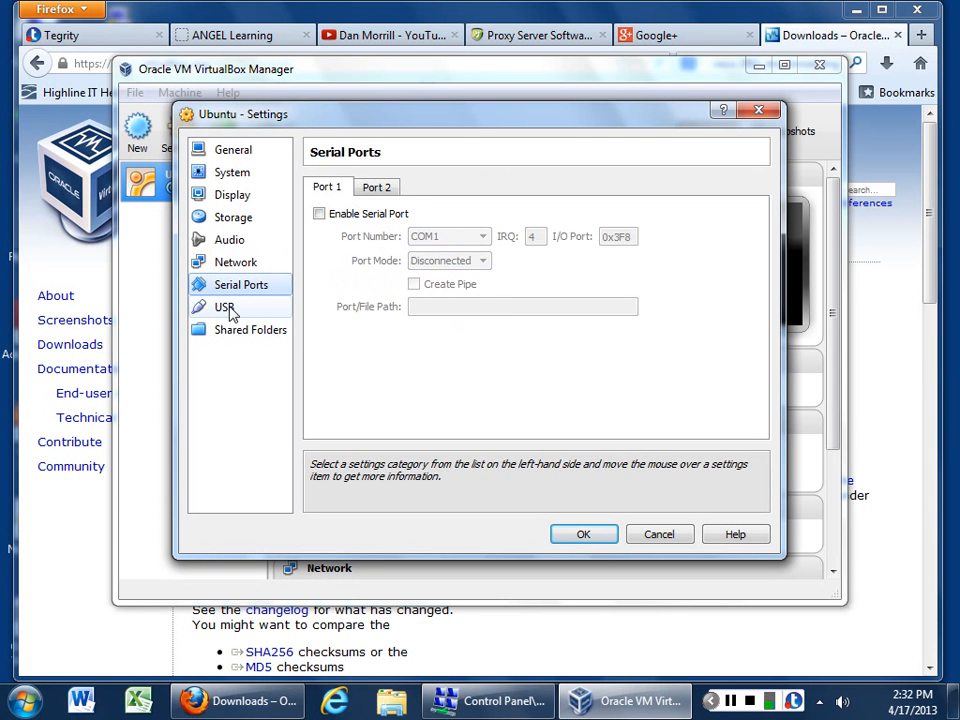
{"action": "left_click", "coordinate": [226, 309]}
{"action": "left_click", "coordinate": [238, 292]}
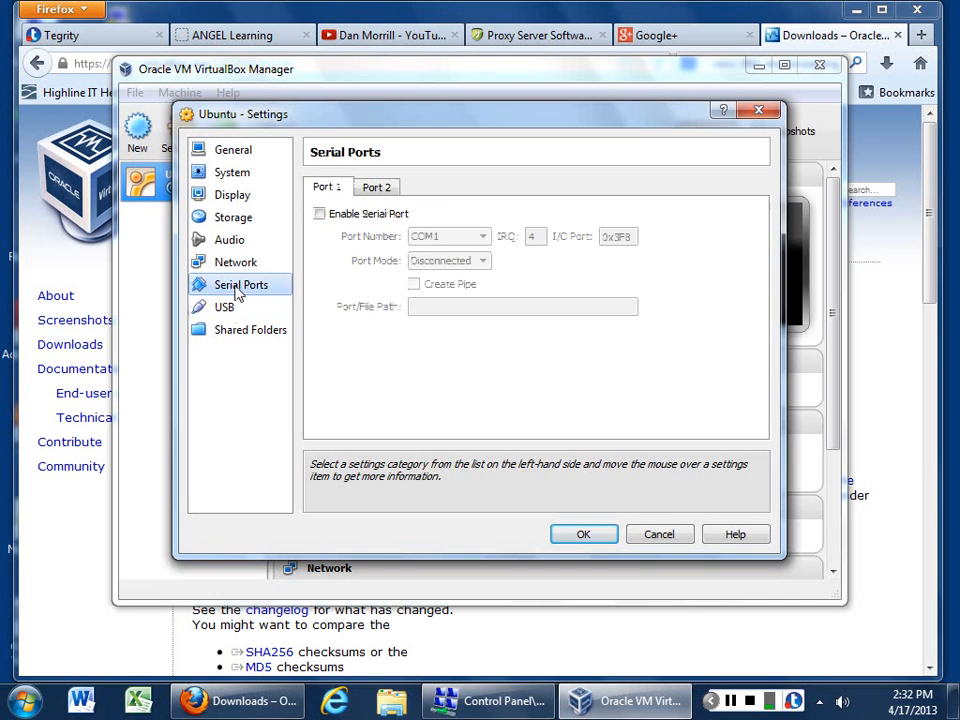
{"action": "left_click", "coordinate": [228, 310]}
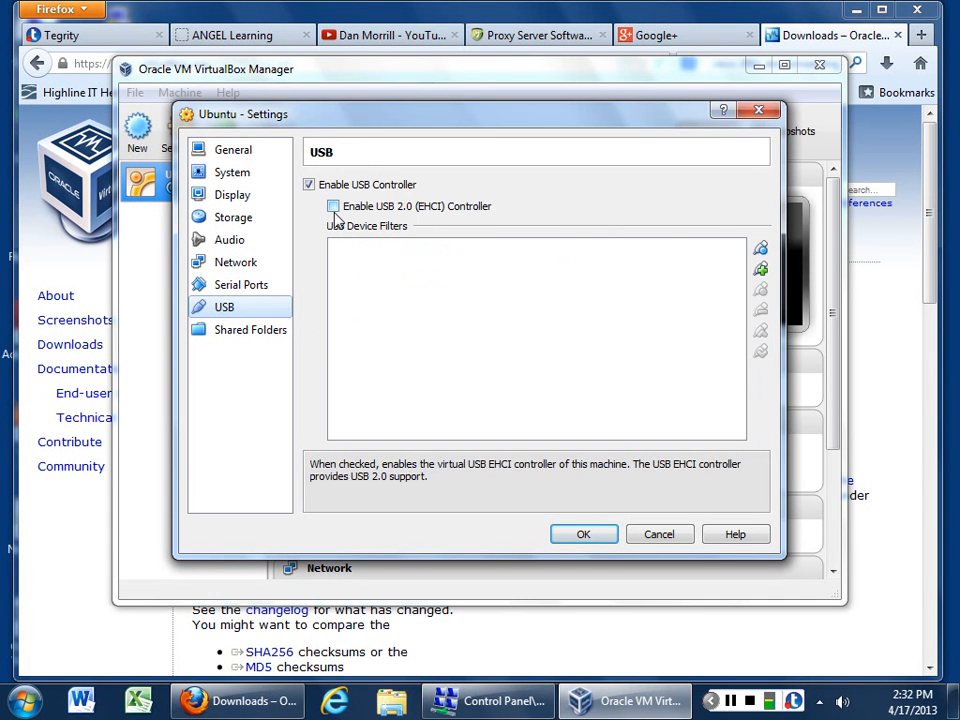
{"action": "left_click", "coordinate": [250, 331]}
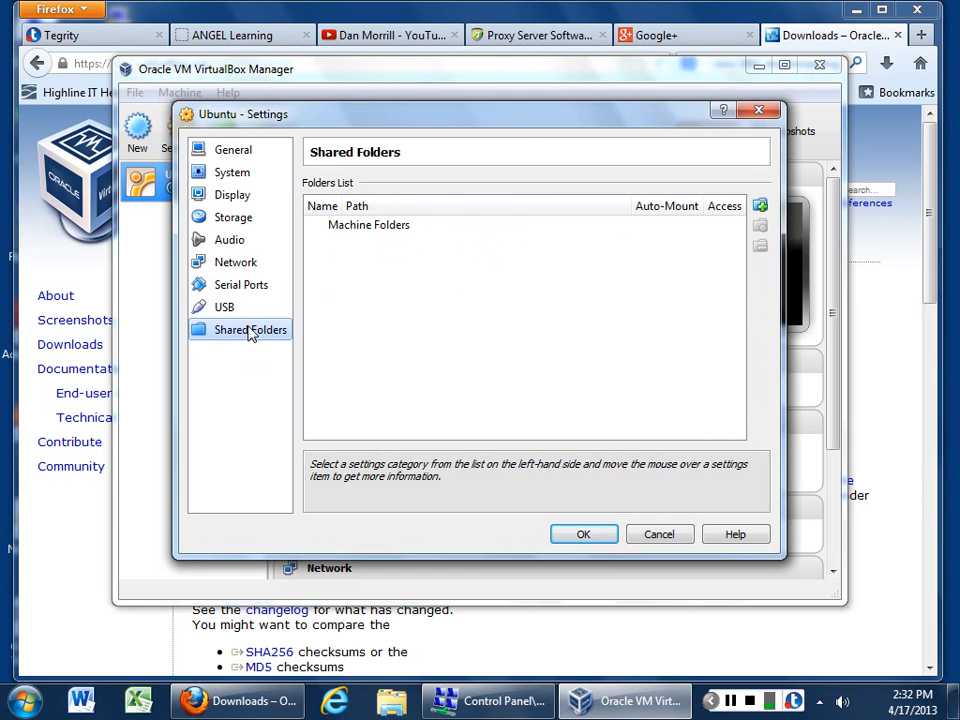
Step: Add the host's My Documents folder as an auto-mounted Documents share and save the VM settings
{"action": "left_click", "coordinate": [760, 206]}
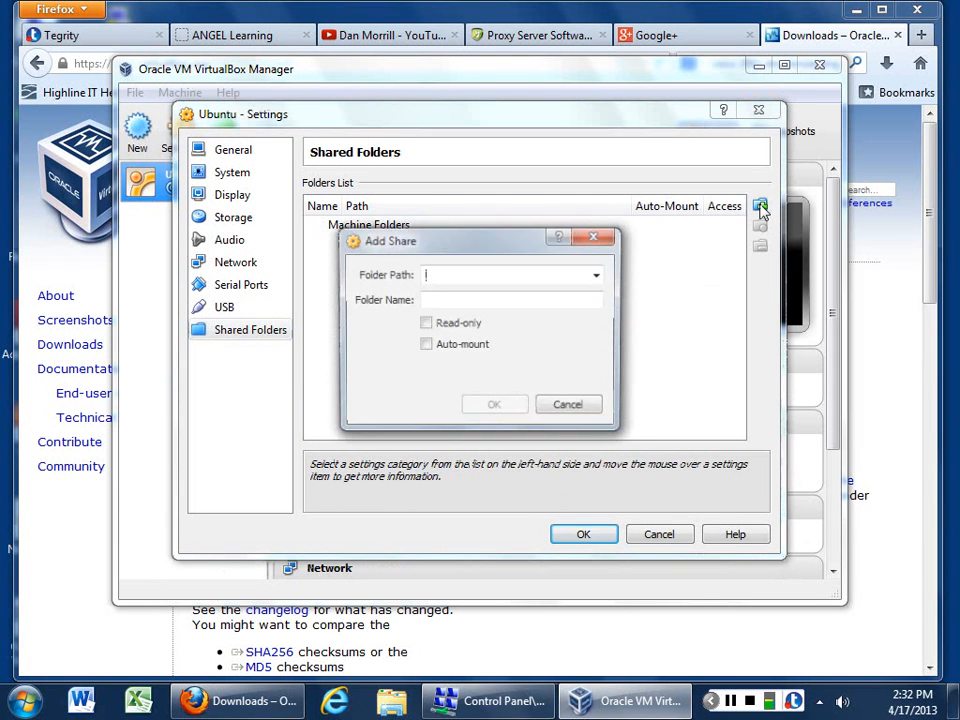
{"action": "left_click", "coordinate": [598, 275]}
{"action": "left_click", "coordinate": [476, 313]}
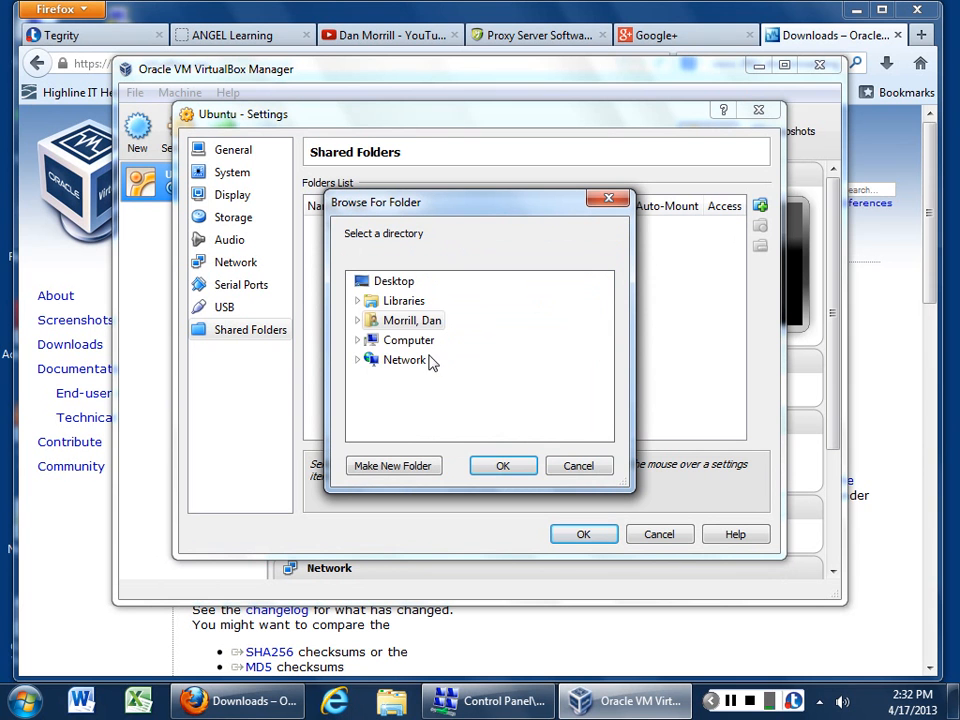
{"action": "left_click", "coordinate": [410, 320]}
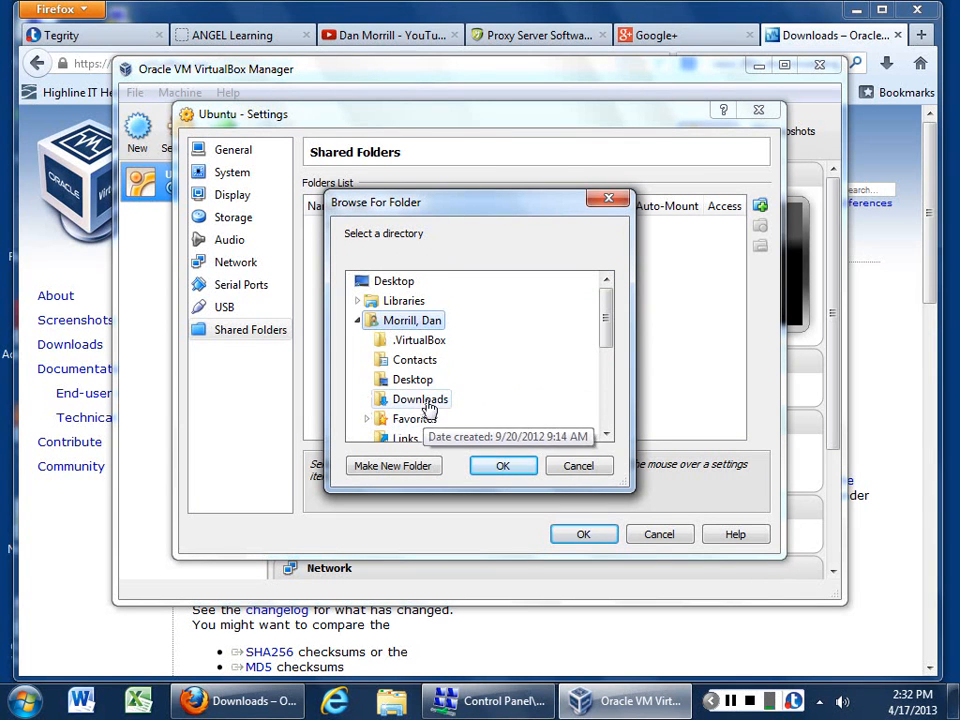
{"action": "scroll", "coordinate": [426, 407], "scroll_direction": "down", "scroll_amount": 2}
{"action": "left_click", "coordinate": [440, 340]}
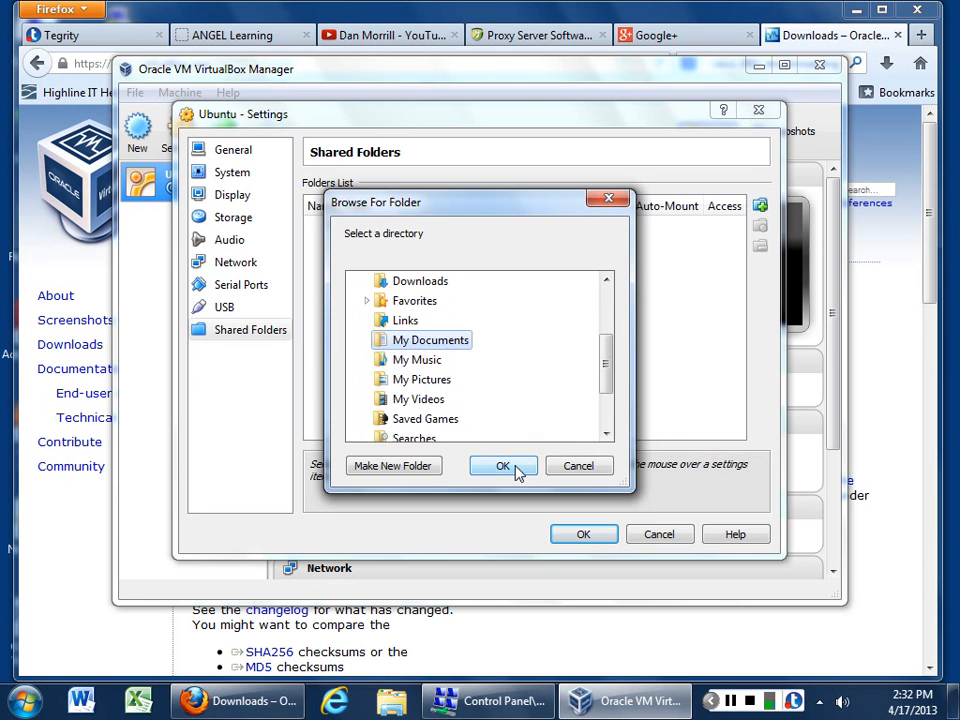
{"action": "left_click", "coordinate": [512, 468]}
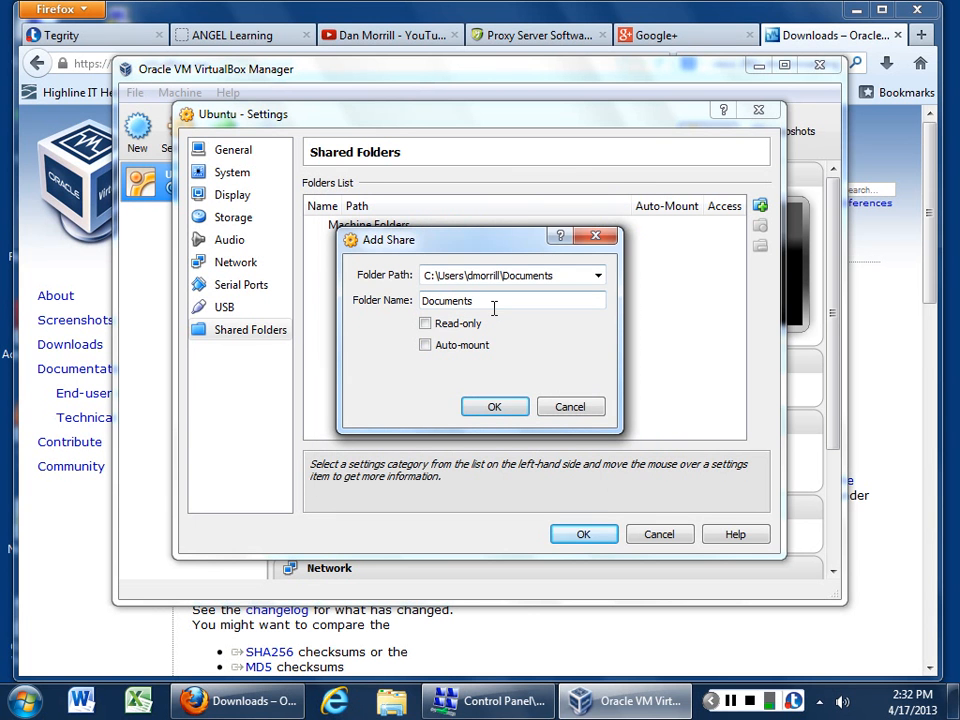
{"action": "left_click", "coordinate": [425, 345]}
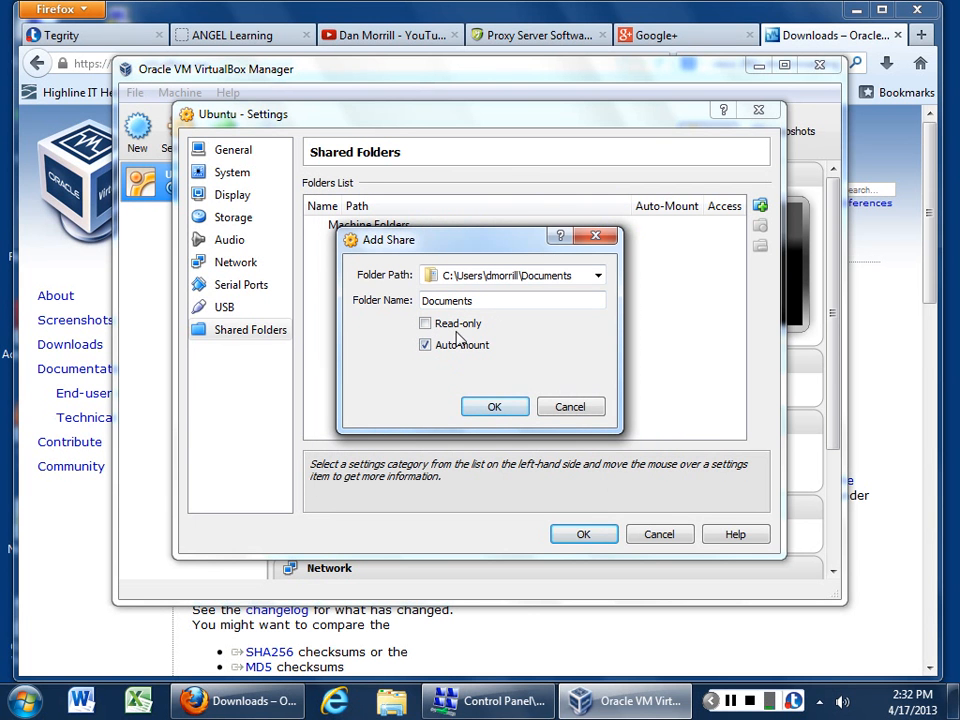
{"action": "left_click", "coordinate": [493, 408]}
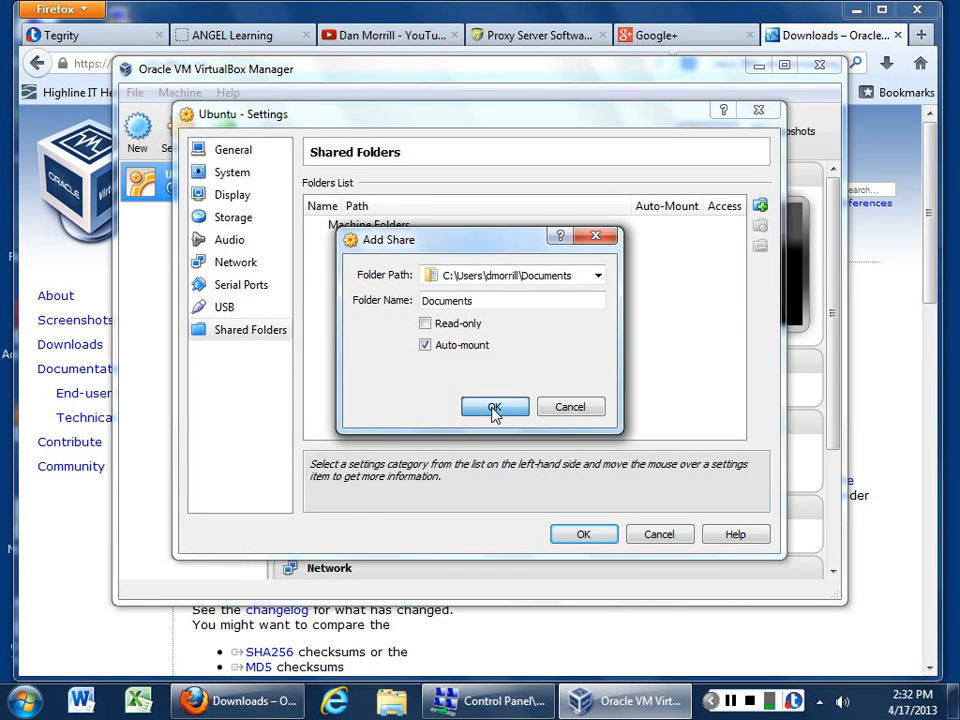
{"action": "left_click", "coordinate": [580, 536]}
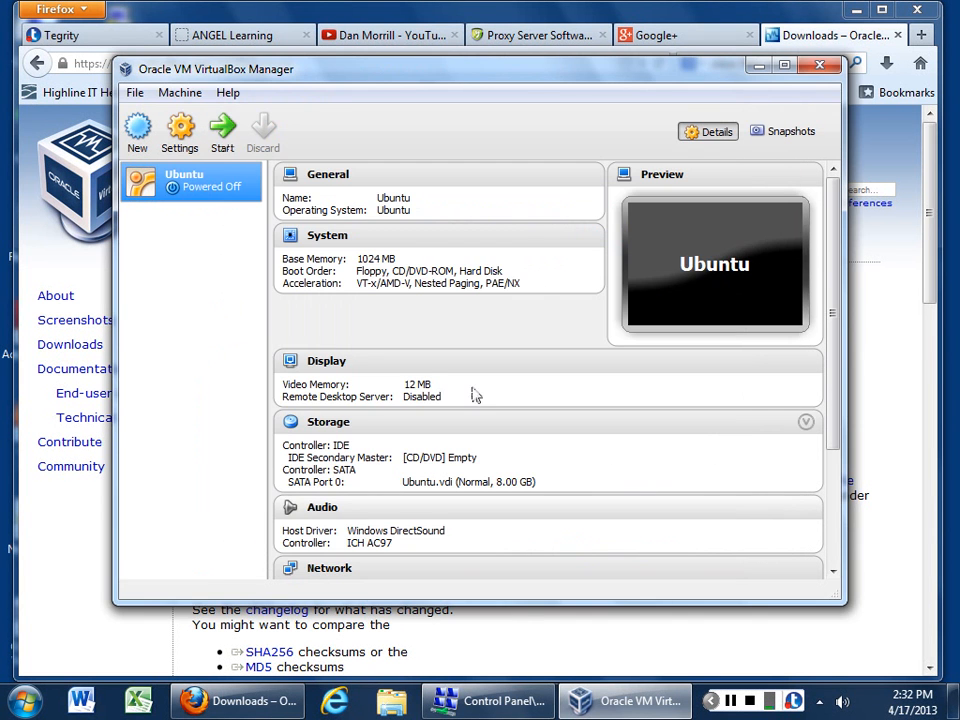
Step: Start the Ubuntu VM from host drive D:, dismissing the keyboard-capture, colour-depth and mouse notices
{"action": "left_click", "coordinate": [220, 138]}
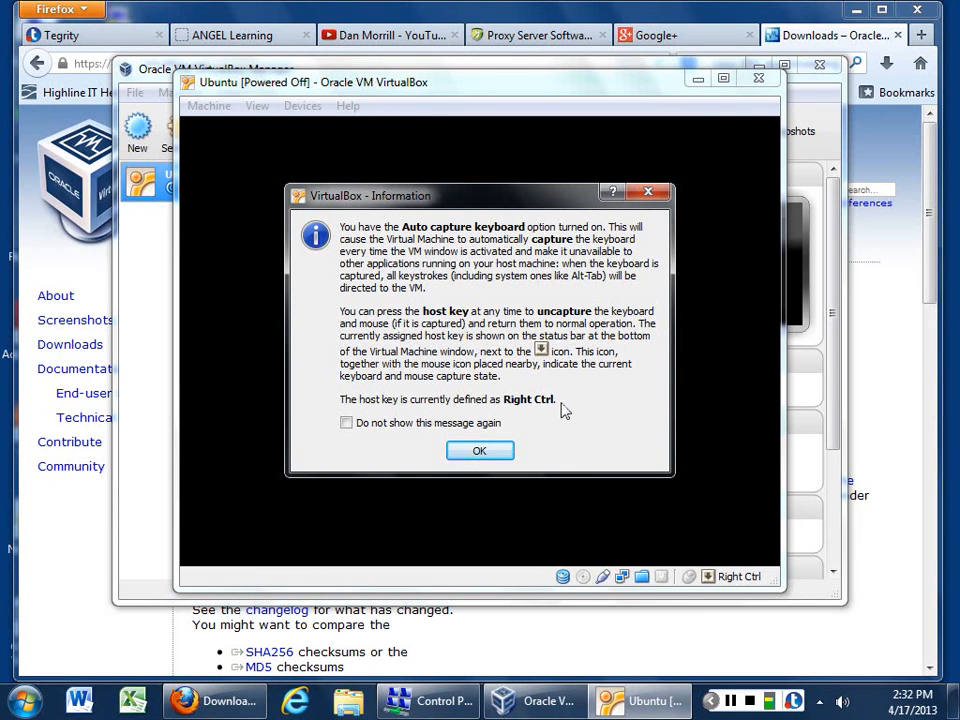
{"action": "left_click", "coordinate": [492, 457]}
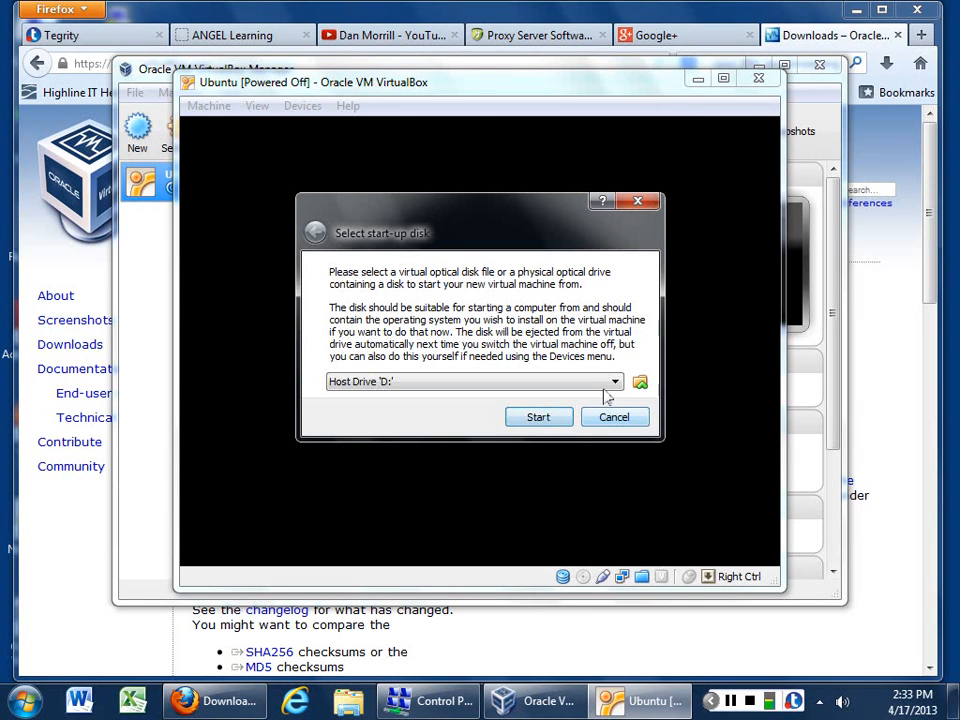
{"action": "left_click", "coordinate": [540, 418]}
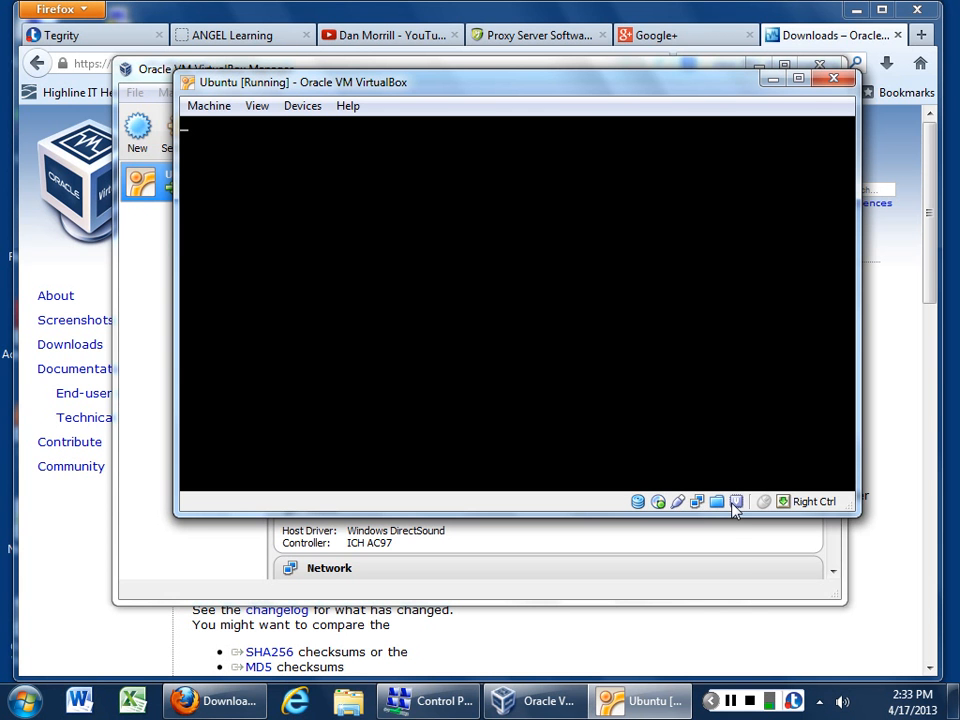
{"action": "mouse_move", "coordinate": [735, 508]}
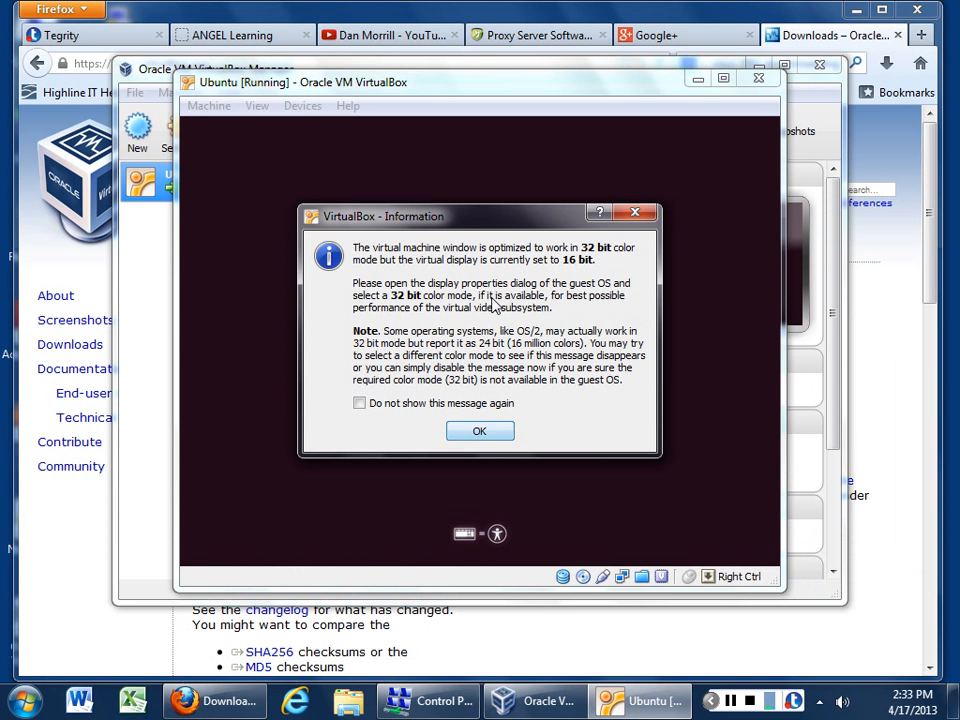
{"action": "left_click", "coordinate": [486, 437]}
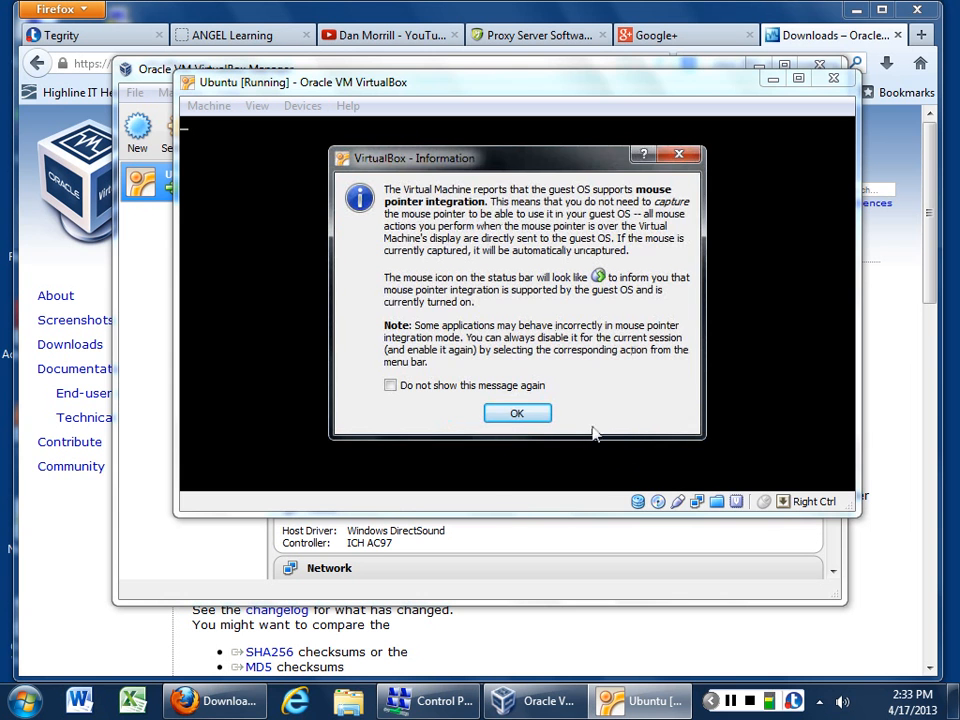
{"action": "left_click", "coordinate": [515, 414]}
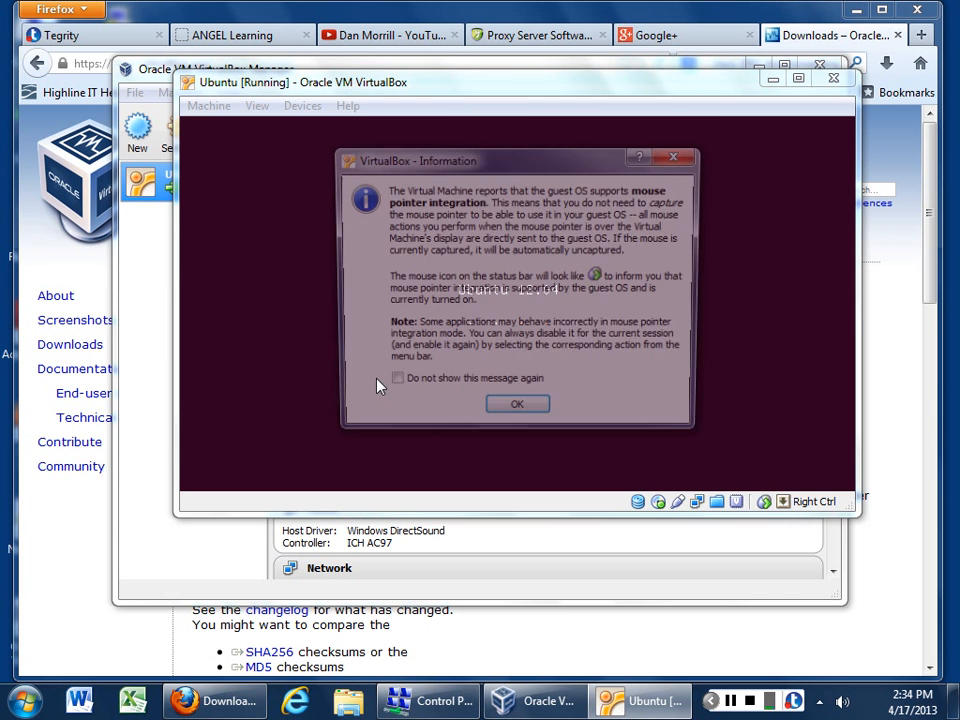
Step: Dismiss the mouse pointer integration notice and wait for the English Welcome screen
{"action": "left_click", "coordinate": [527, 417]}
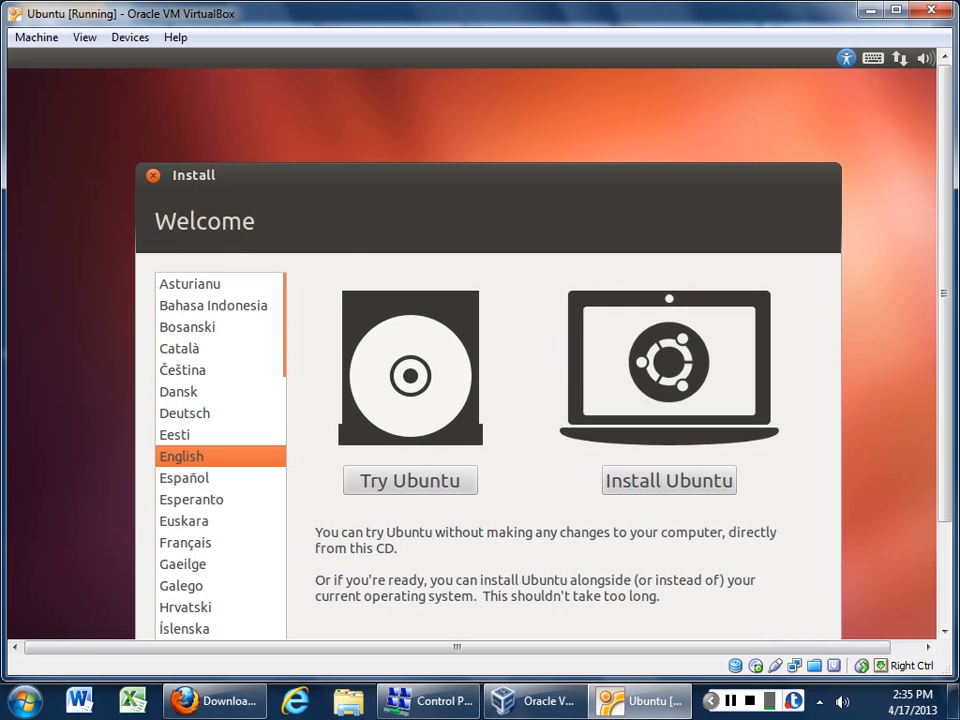
Step: Choose Install Ubuntu with 'Download updates while installing' enabled and continue
{"action": "left_click", "coordinate": [666, 488]}
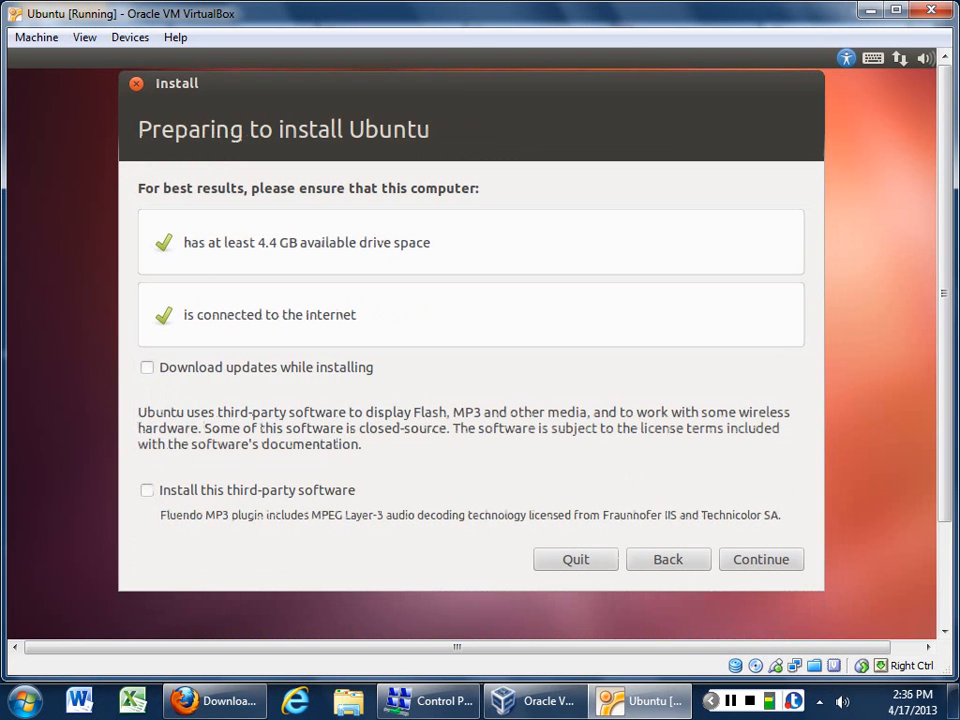
{"action": "left_click", "coordinate": [147, 372]}
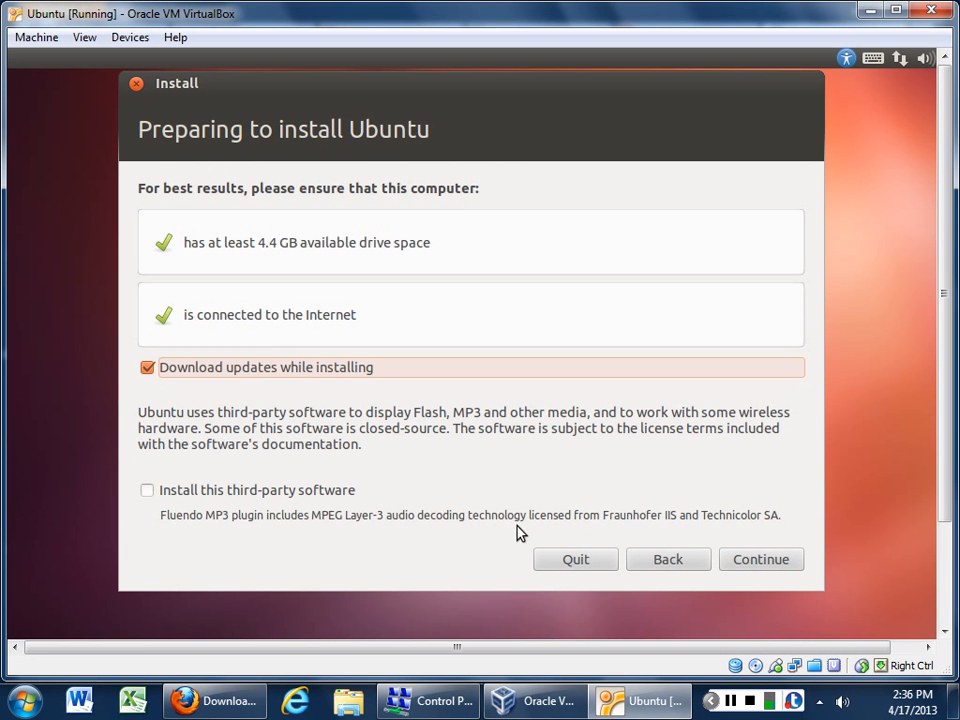
{"action": "left_click", "coordinate": [755, 561]}
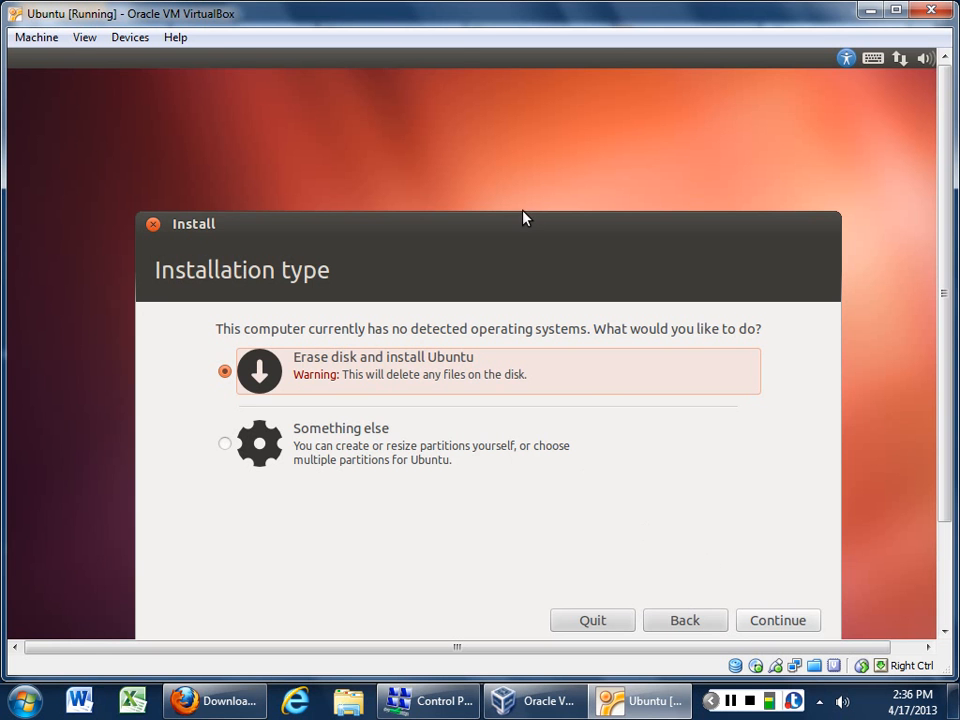
Step: Keep 'Erase disk and install Ubuntu' on the 8.6 GB disk and start the installation
{"action": "left_click_drag", "start_coordinate": [526, 218], "coordinate": [518, 154]}
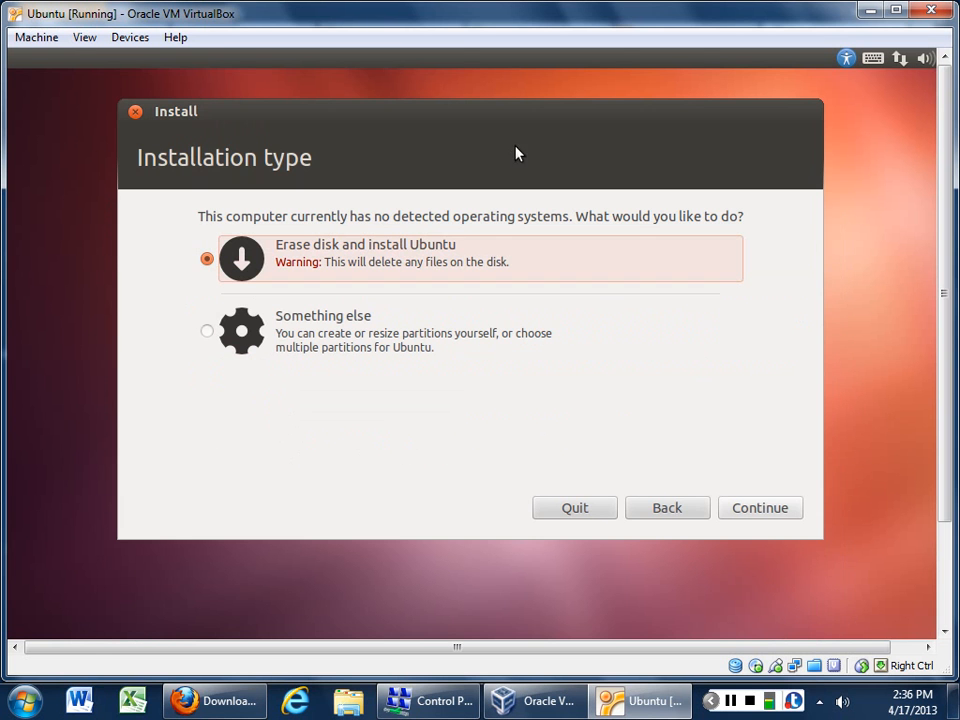
{"action": "left_click", "coordinate": [757, 511]}
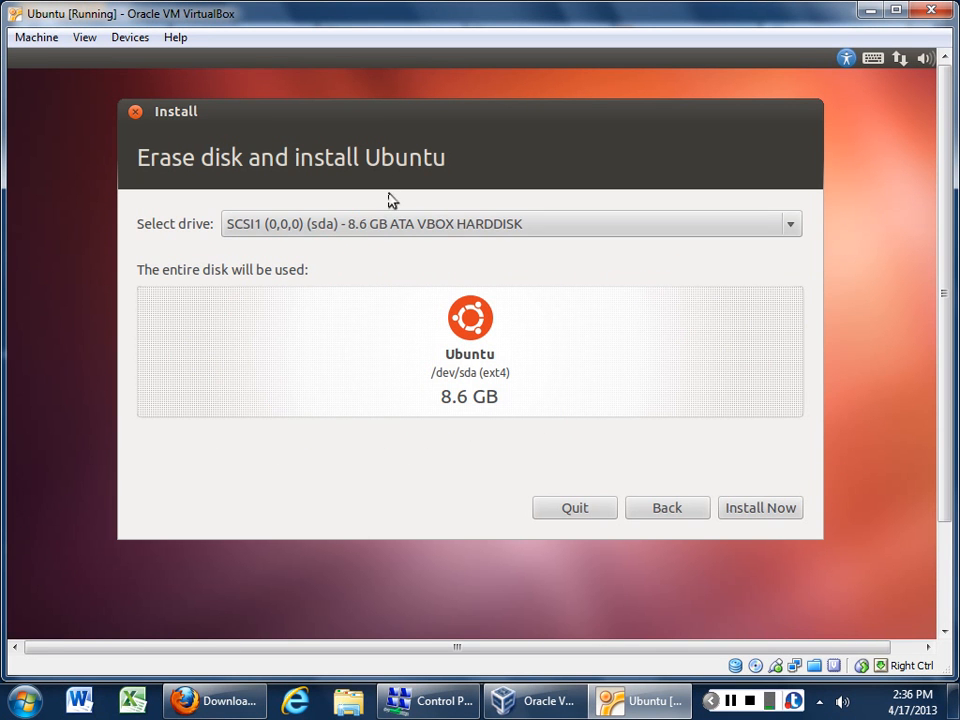
{"action": "left_click", "coordinate": [742, 510]}
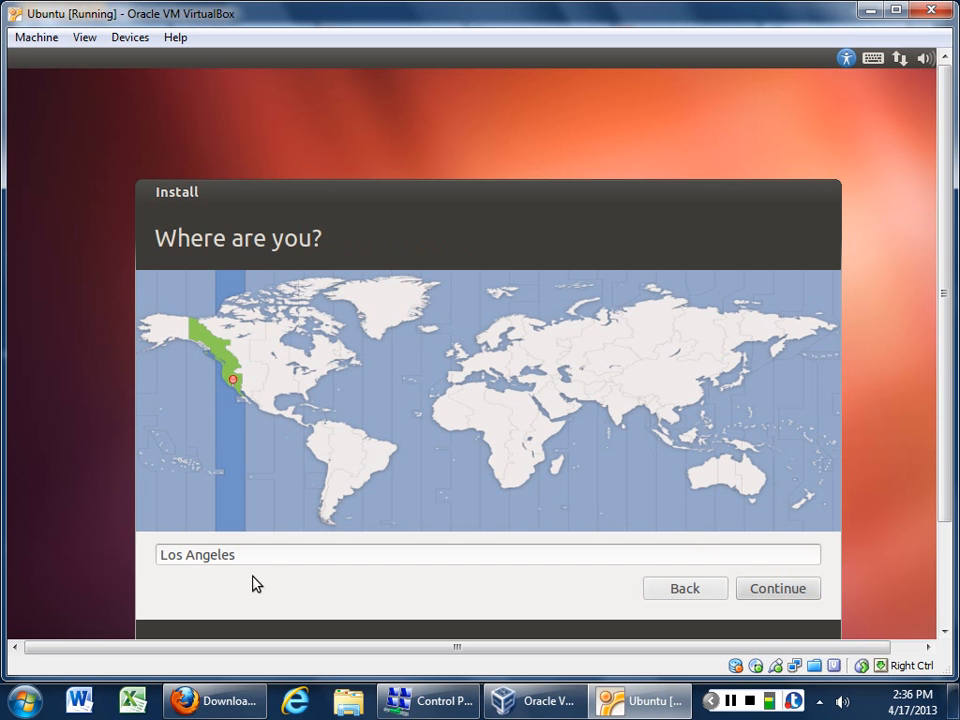
Step: Replace the location with East Seattle by searching 'Seattle' and continue
{"action": "triple_click", "coordinate": [231, 555]}
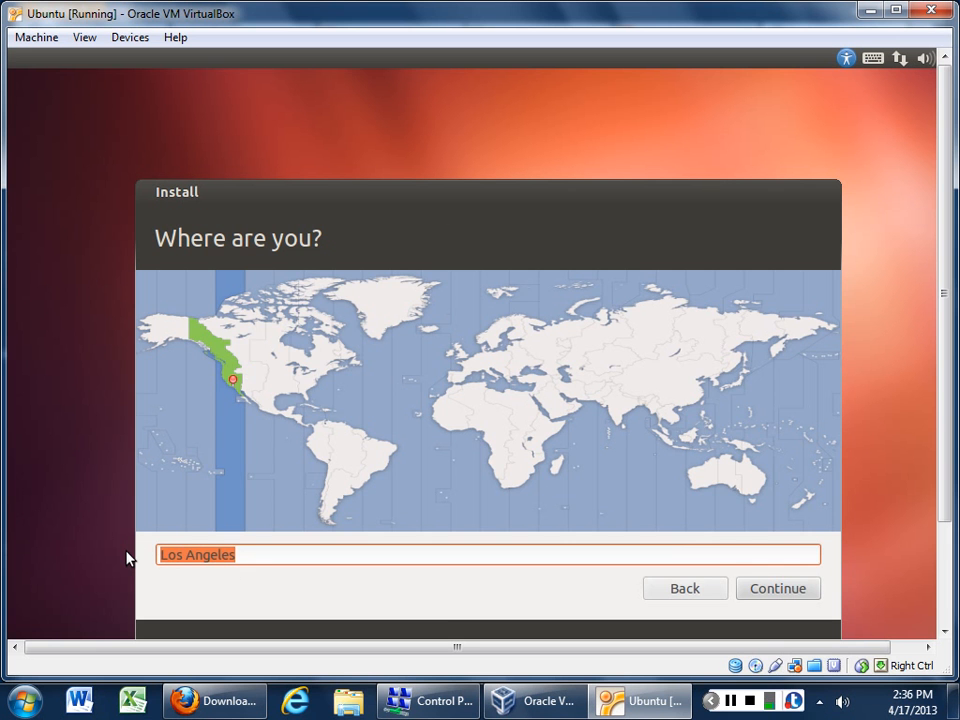
{"action": "type", "text": "Seattle"}
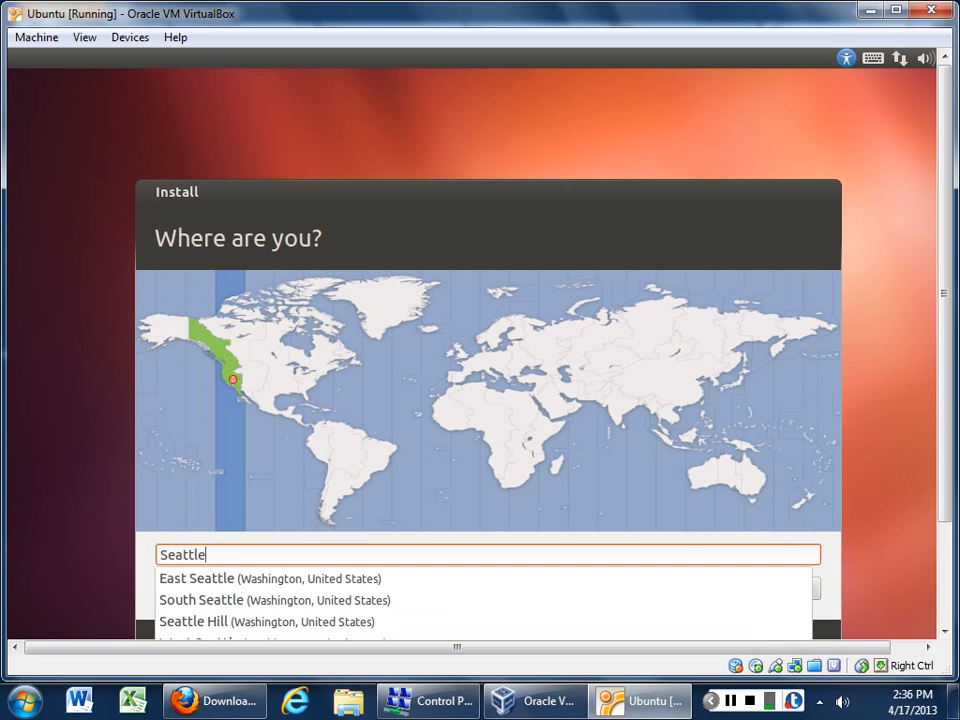
{"action": "left_click", "coordinate": [302, 580]}
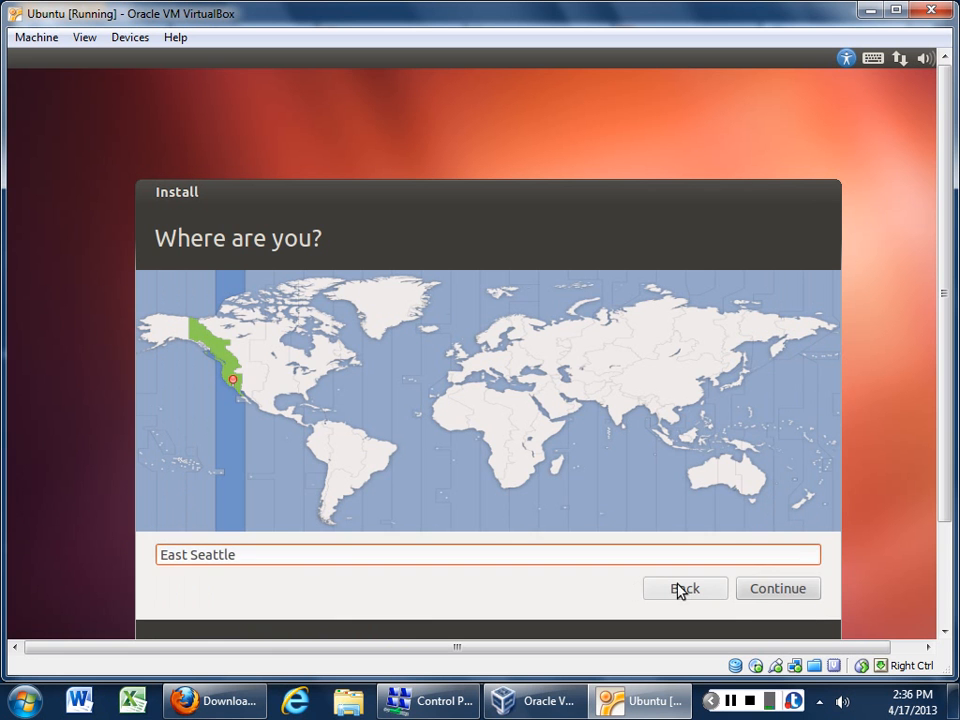
{"action": "left_click", "coordinate": [782, 590]}
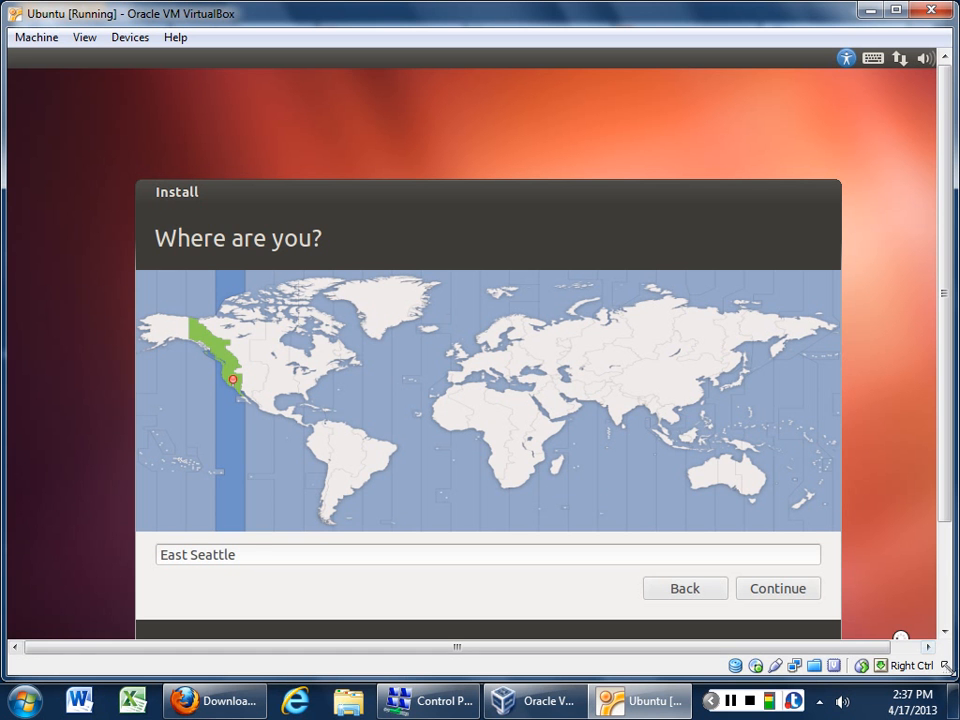
Step: Shrink the VM window, bring the Continue button into view, and advance to keyboard layout
{"action": "mouse_move", "coordinate": [946, 666]}
{"action": "left_mouse_down"}
{"action": "mouse_move", "coordinate": [904, 643]}
{"action": "mouse_move", "coordinate": [935, 665]}
{"action": "left_mouse_up"}
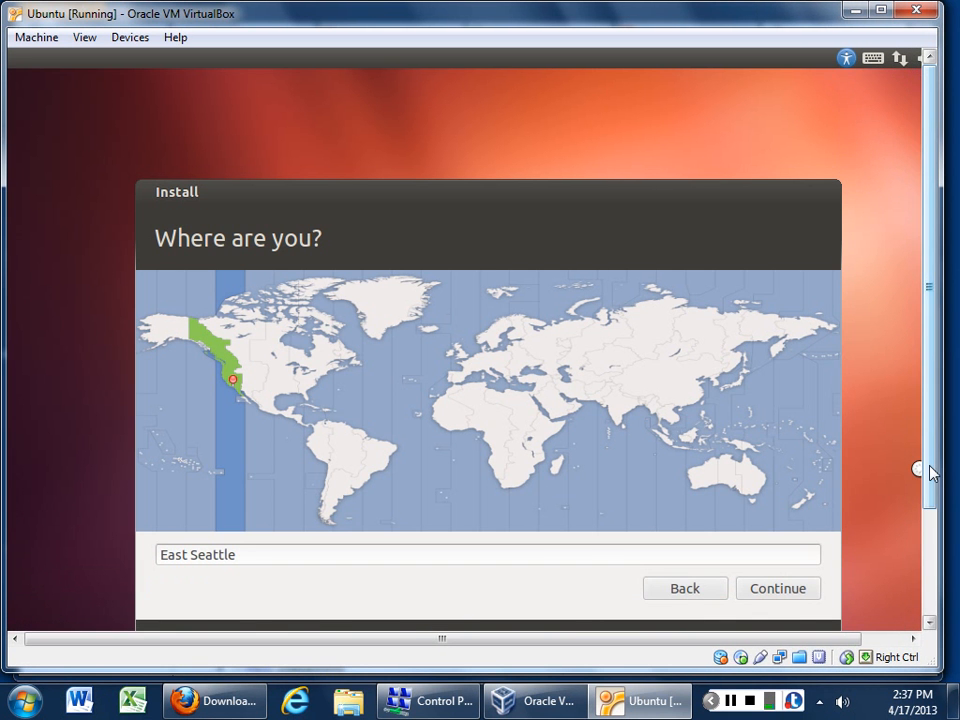
{"action": "left_click_drag", "start_coordinate": [930, 467], "coordinate": [932, 577]}
{"action": "left_click", "coordinate": [783, 452]}
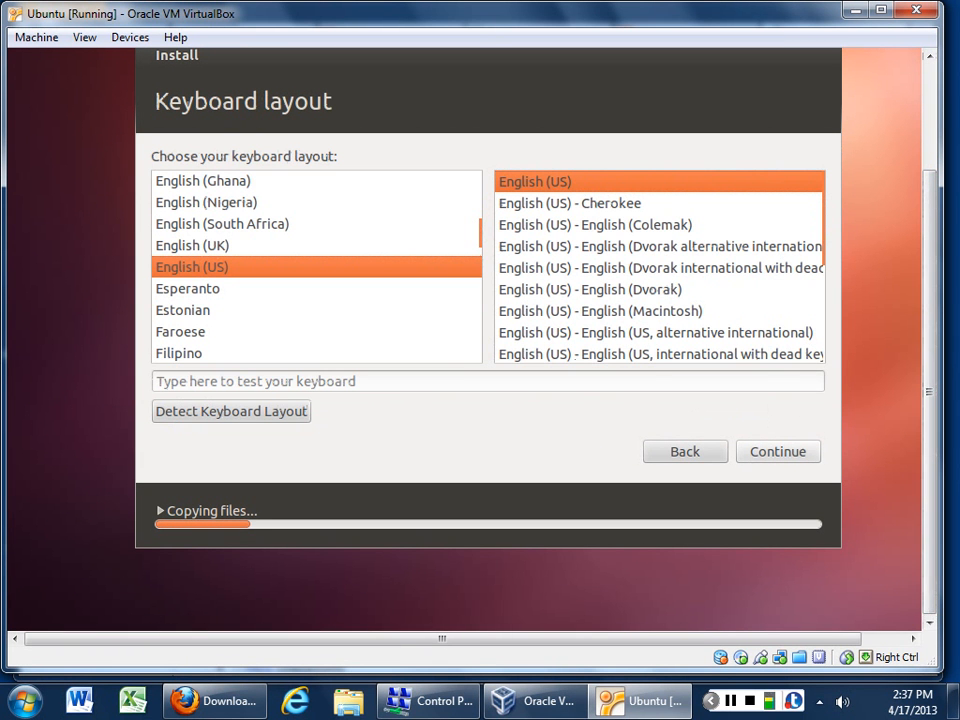
Step: Accept English (US) keyboard, then enter user 'student' with a confirmed account password and continue
{"action": "left_click", "coordinate": [761, 456]}
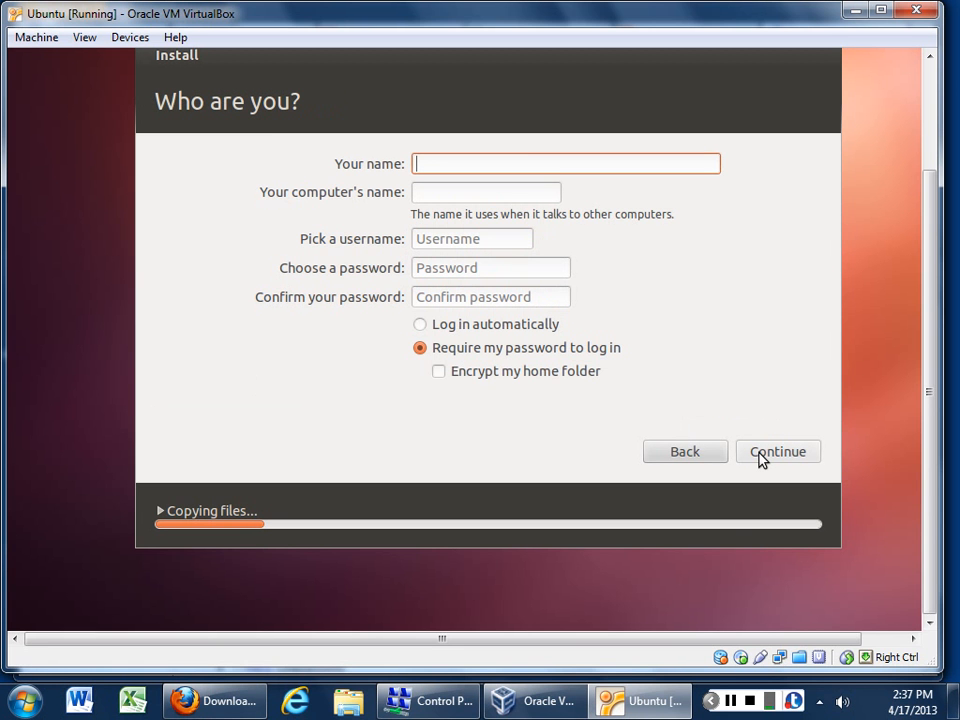
{"action": "type", "text": "student"}
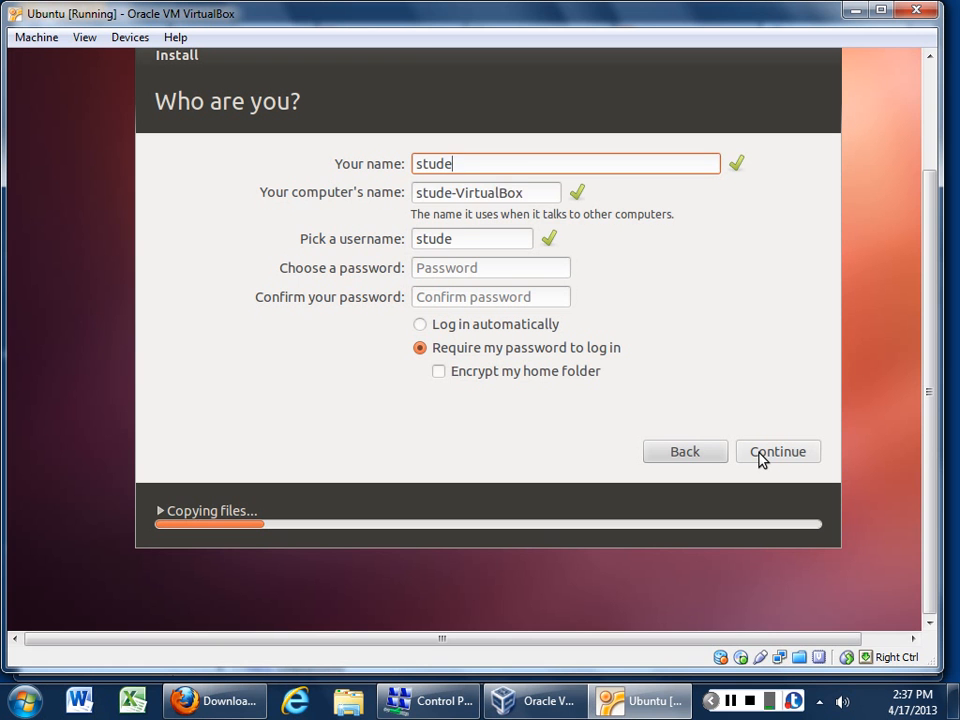
{"action": "key", "text": "Tab"}
{"action": "key", "text": "Tab"}
{"action": "key", "text": "Tab"}
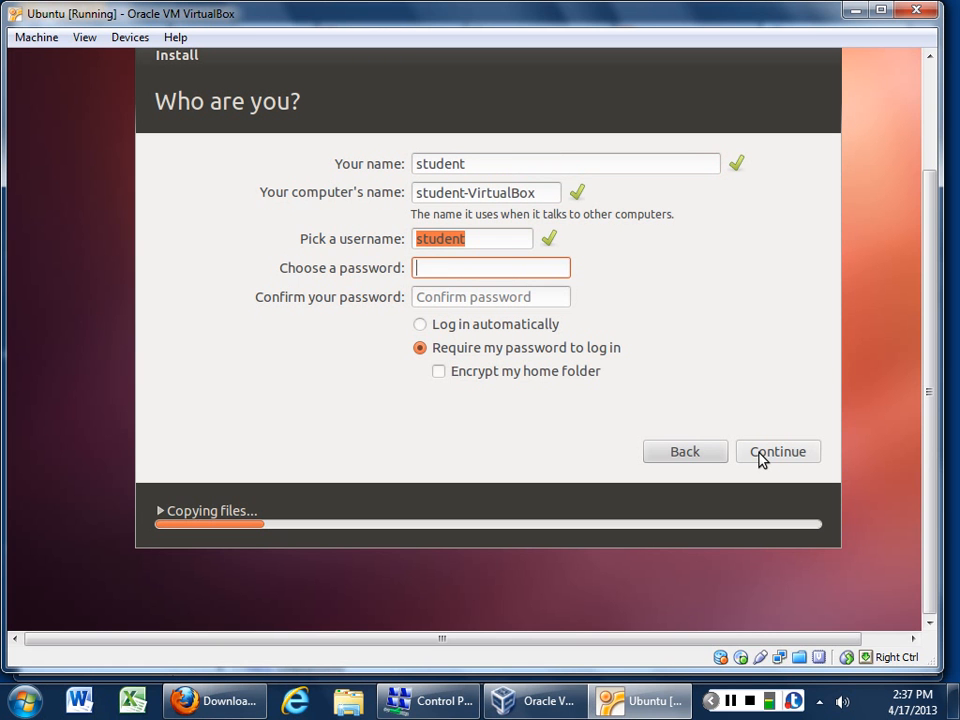
{"action": "type", "text": "password"}
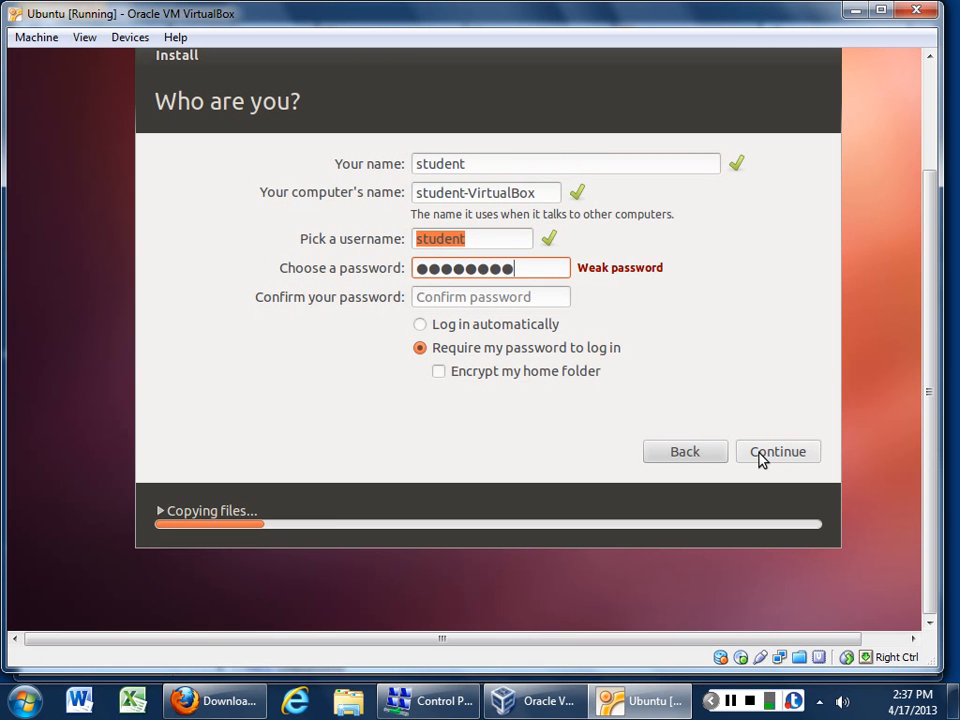
{"action": "key", "text": "Tab"}
{"action": "type", "text": "password"}
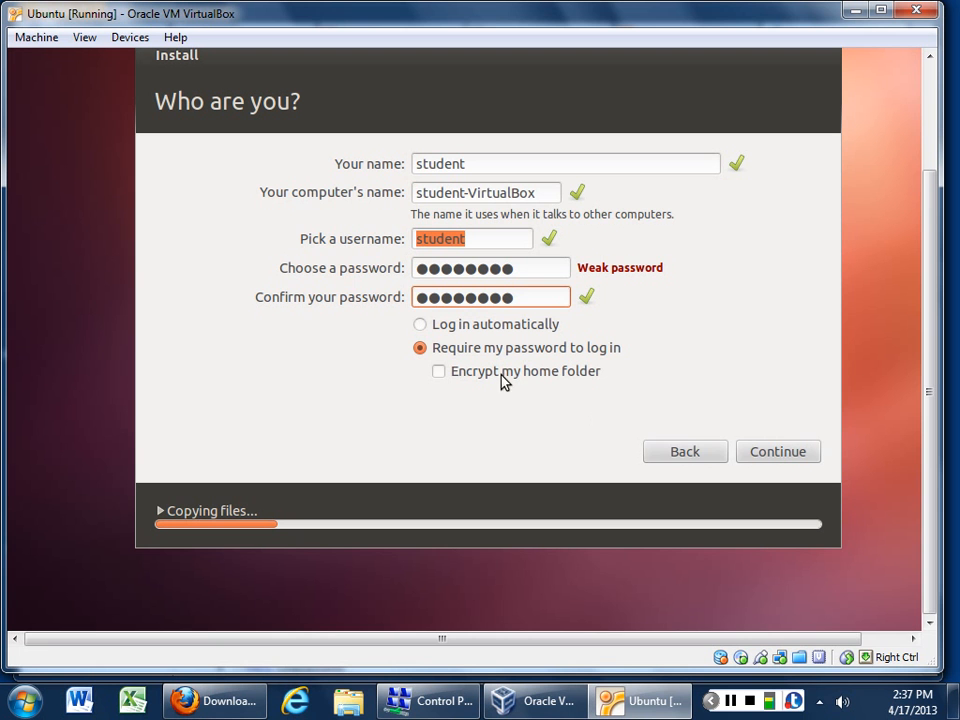
{"action": "left_click", "coordinate": [774, 453]}
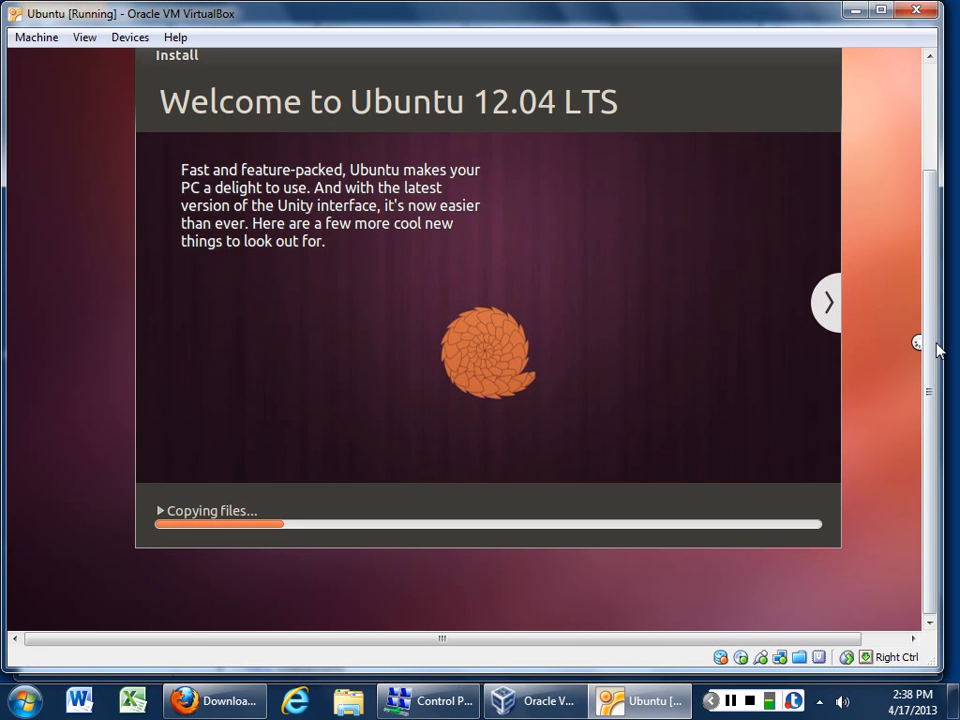
Step: Switch from the installer slideshow to the VirtualBox Manager window
{"action": "scroll", "coordinate": [930, 348], "scroll_direction": "up", "scroll_amount": 1}
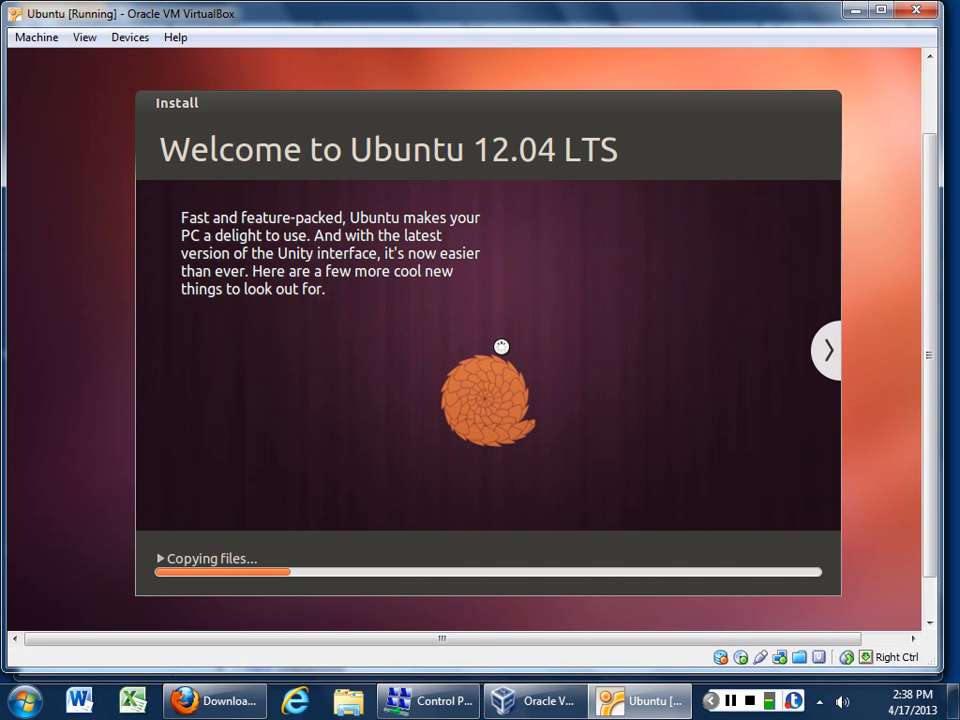
{"action": "left_click", "coordinate": [544, 701]}
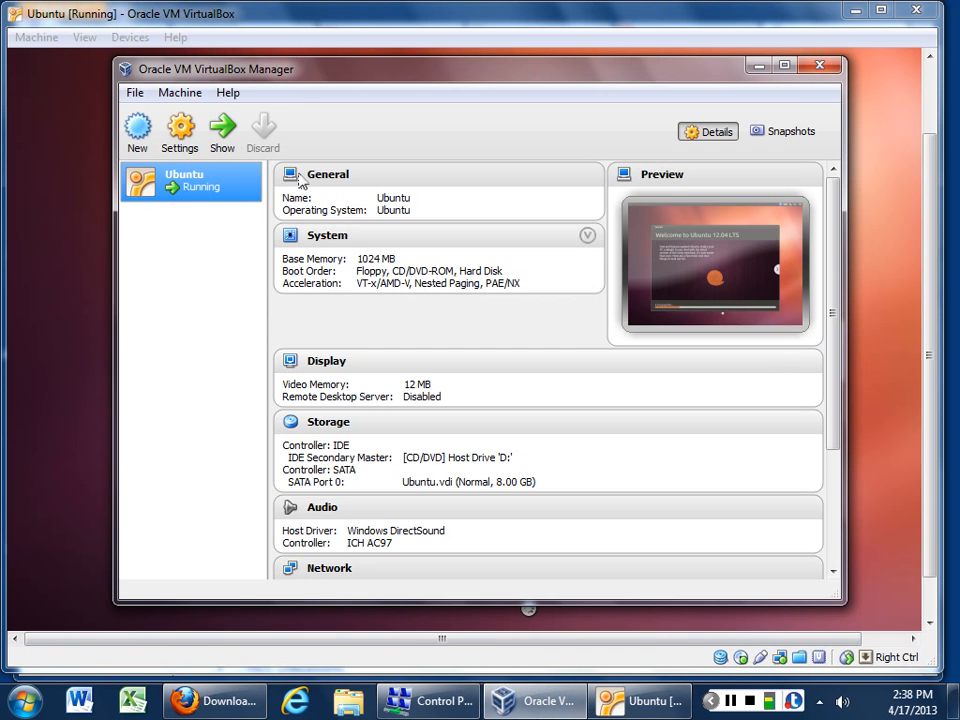
Step: Look over Ubuntu's settings without saving, then view its snapshots and the machine's context menu
{"action": "left_click", "coordinate": [178, 140]}
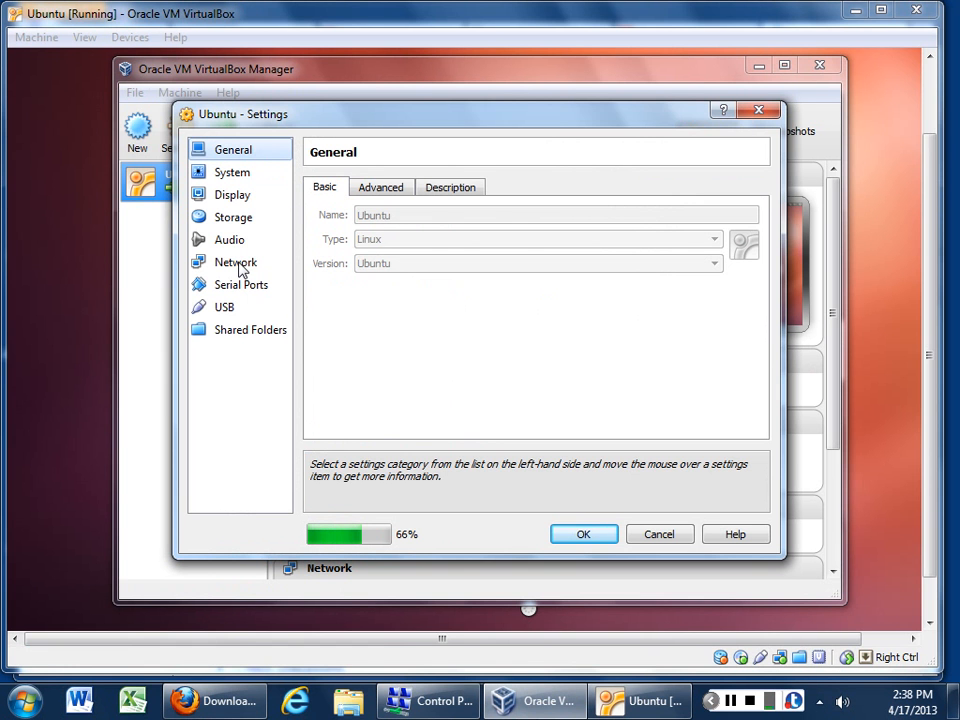
{"action": "left_click", "coordinate": [657, 534]}
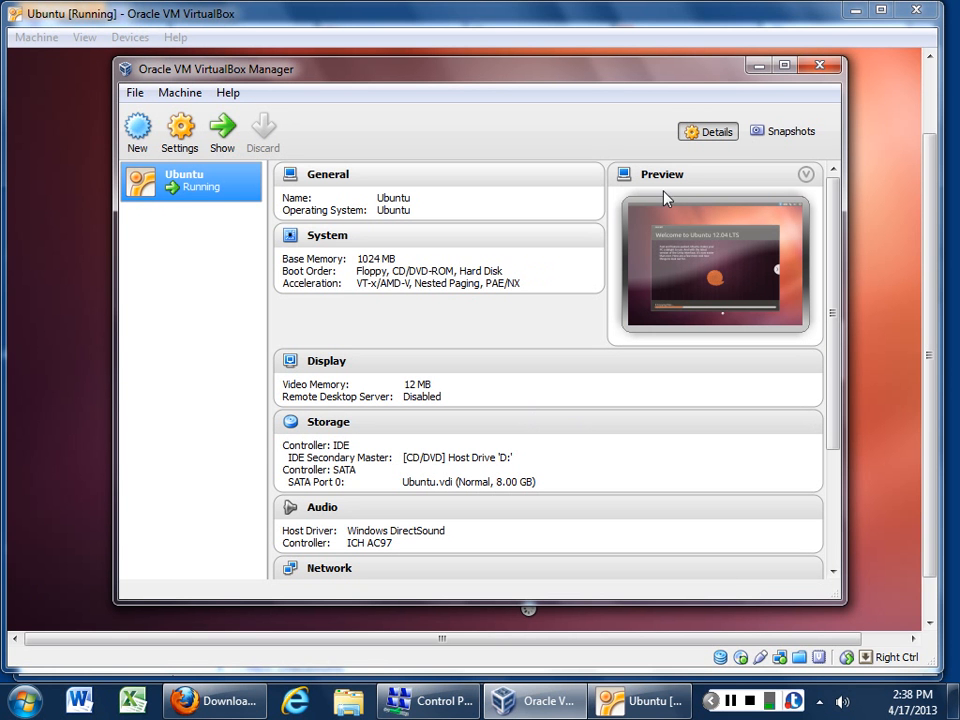
{"action": "left_click", "coordinate": [778, 134]}
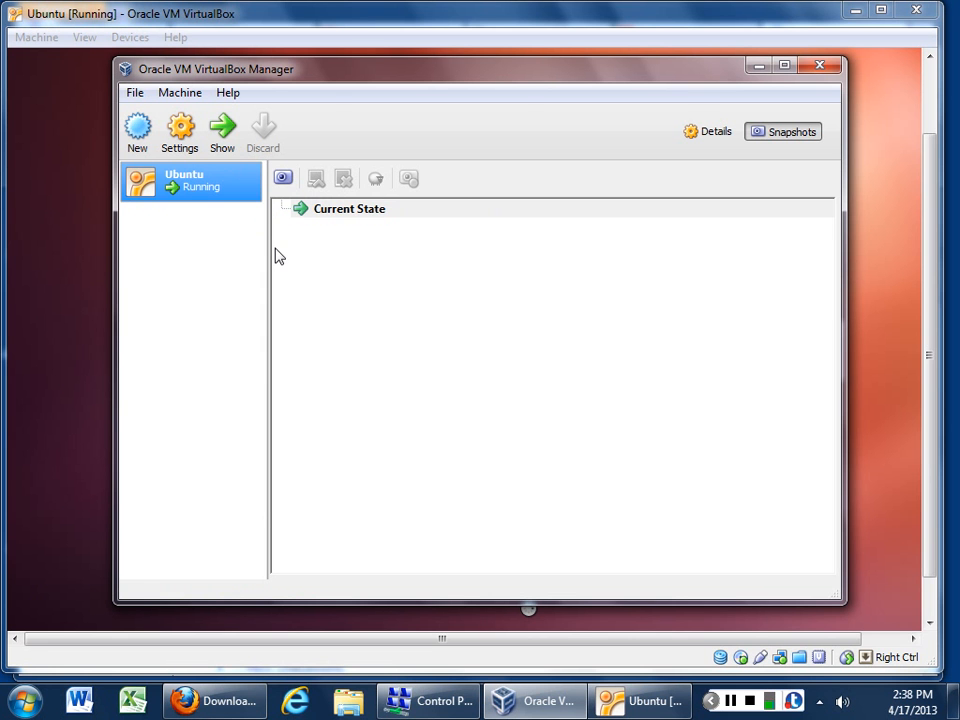
{"action": "right_click", "coordinate": [218, 183]}
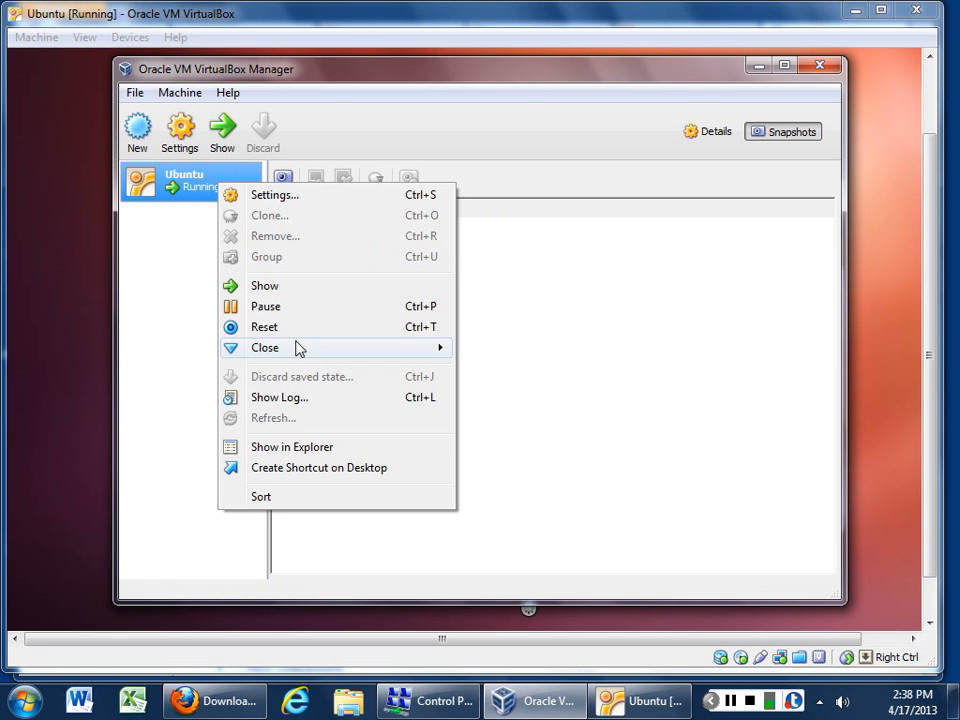
Step: Open the Ubuntu VM's VBox.log, select its NAT entries, then switch to the Network and Sharing Center
{"action": "left_click", "coordinate": [323, 403]}
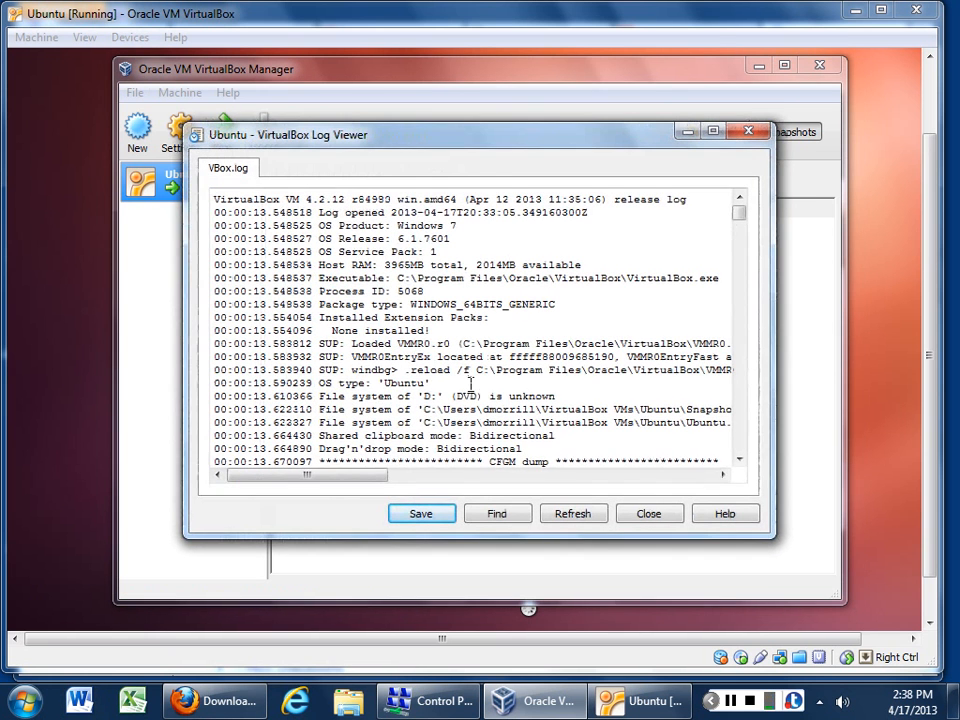
{"action": "scroll", "coordinate": [500, 330], "scroll_direction": "down", "scroll_amount": 18}
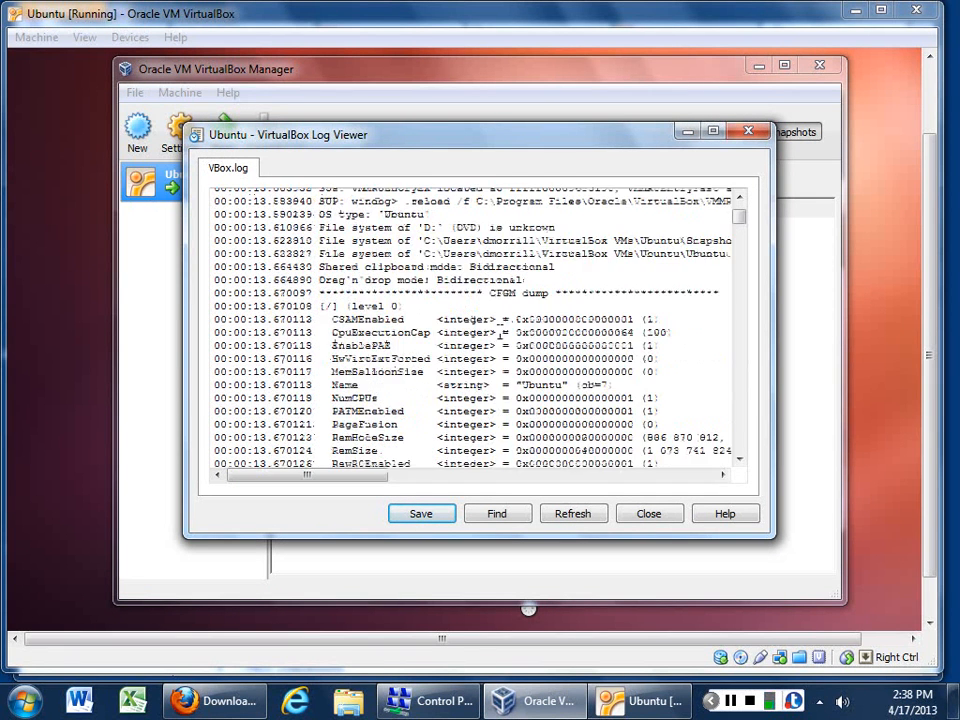
{"action": "scroll", "coordinate": [500, 330], "scroll_direction": "down", "scroll_amount": 15}
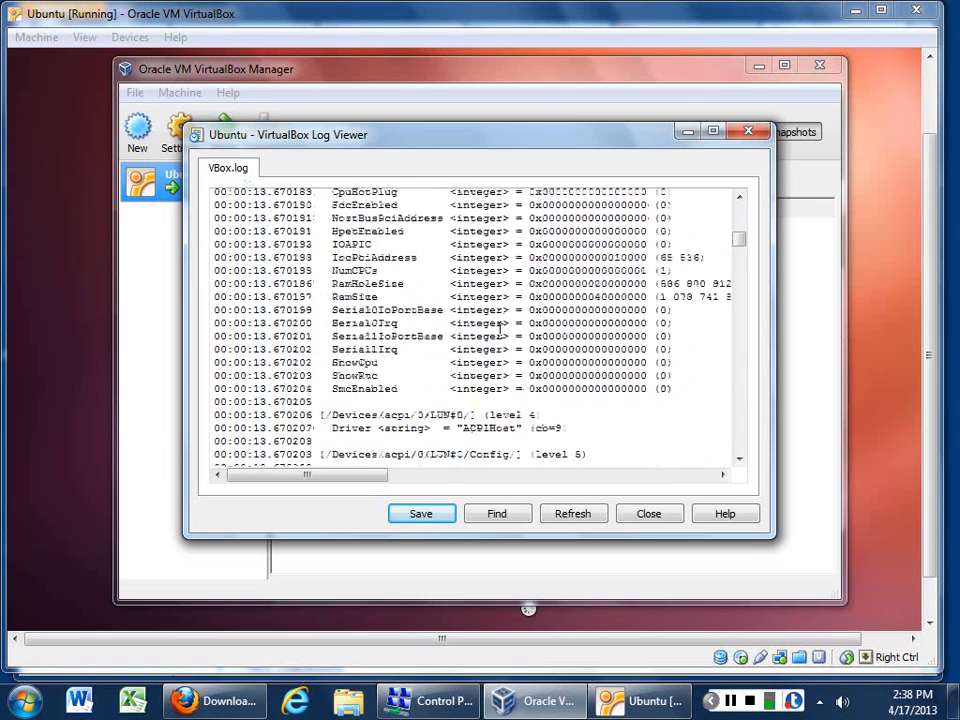
{"action": "scroll", "coordinate": [500, 330], "scroll_direction": "down", "scroll_amount": 15}
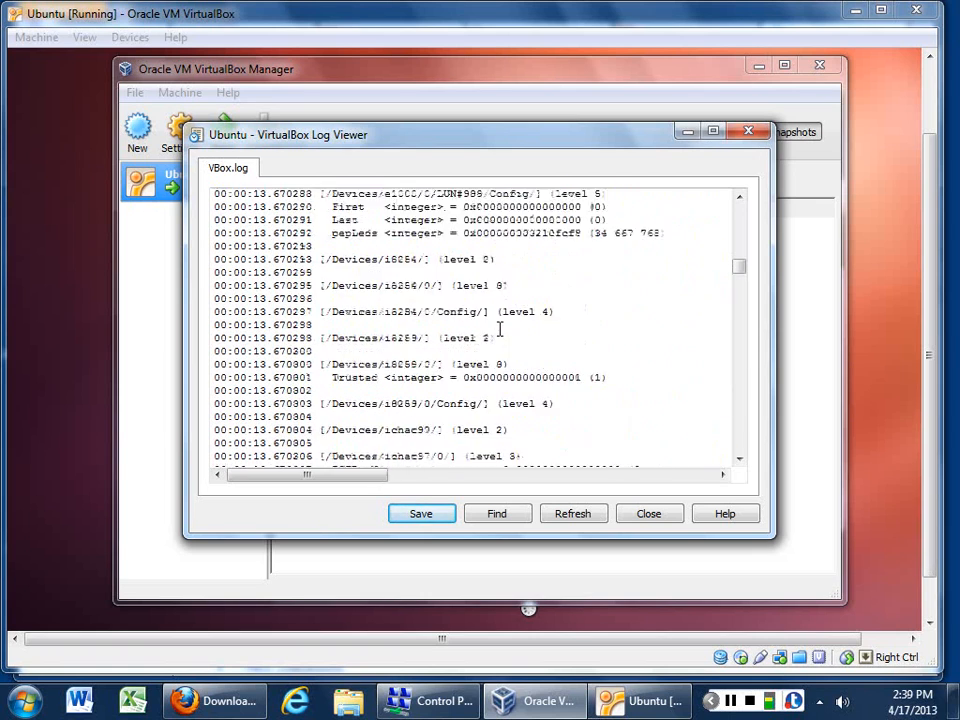
{"action": "scroll", "coordinate": [501, 329], "scroll_direction": "down", "scroll_amount": 15}
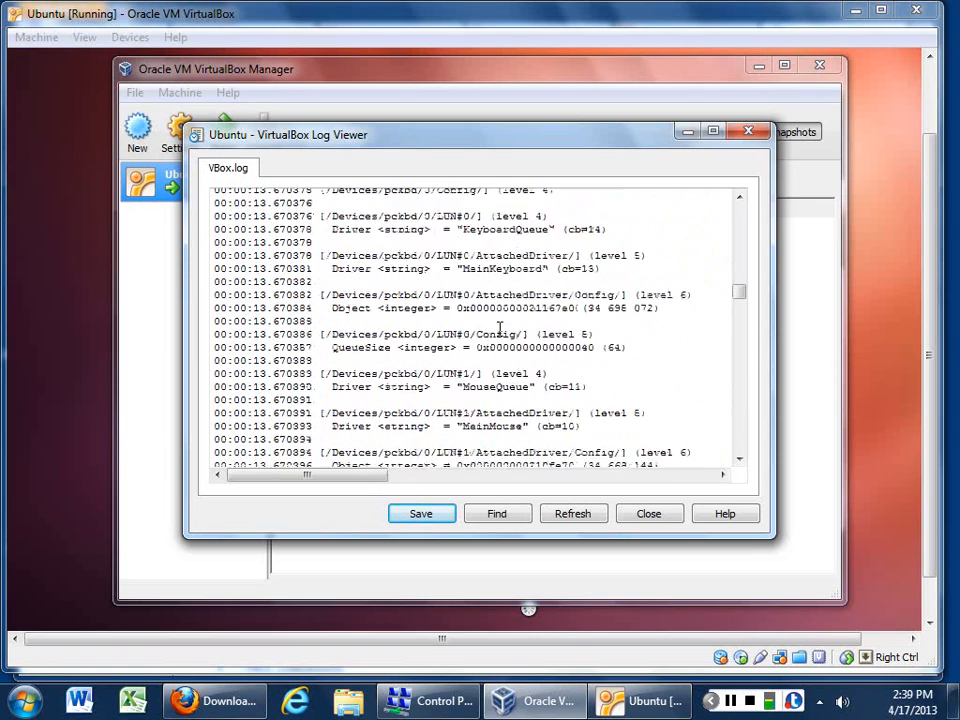
{"action": "scroll", "coordinate": [499, 332], "scroll_direction": "down", "scroll_amount": 15}
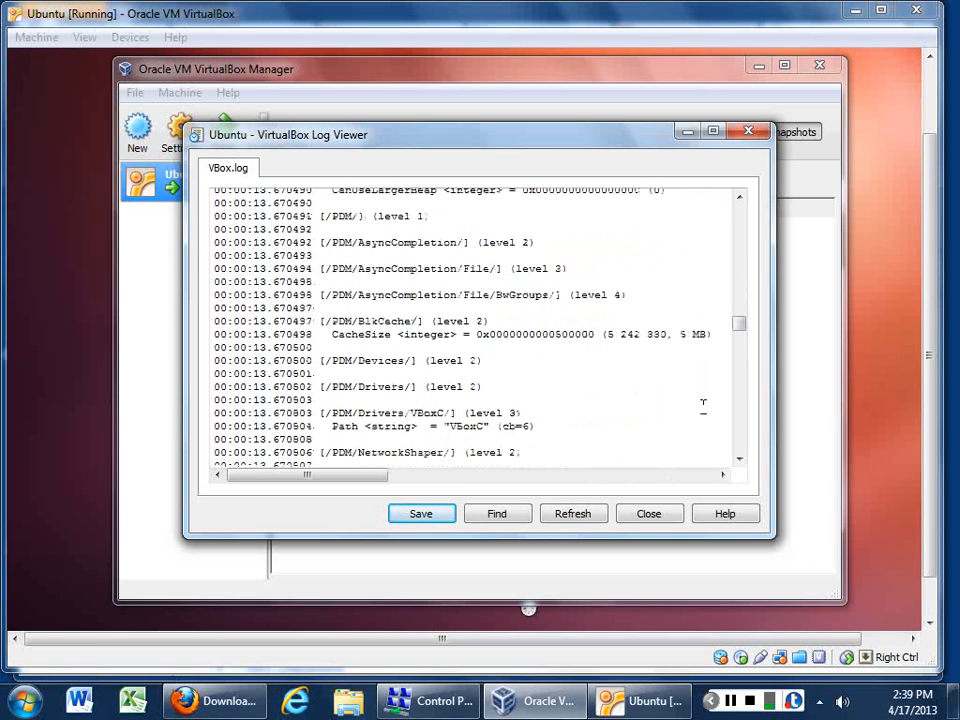
{"action": "left_click_drag", "start_coordinate": [741, 341], "coordinate": [742, 465]}
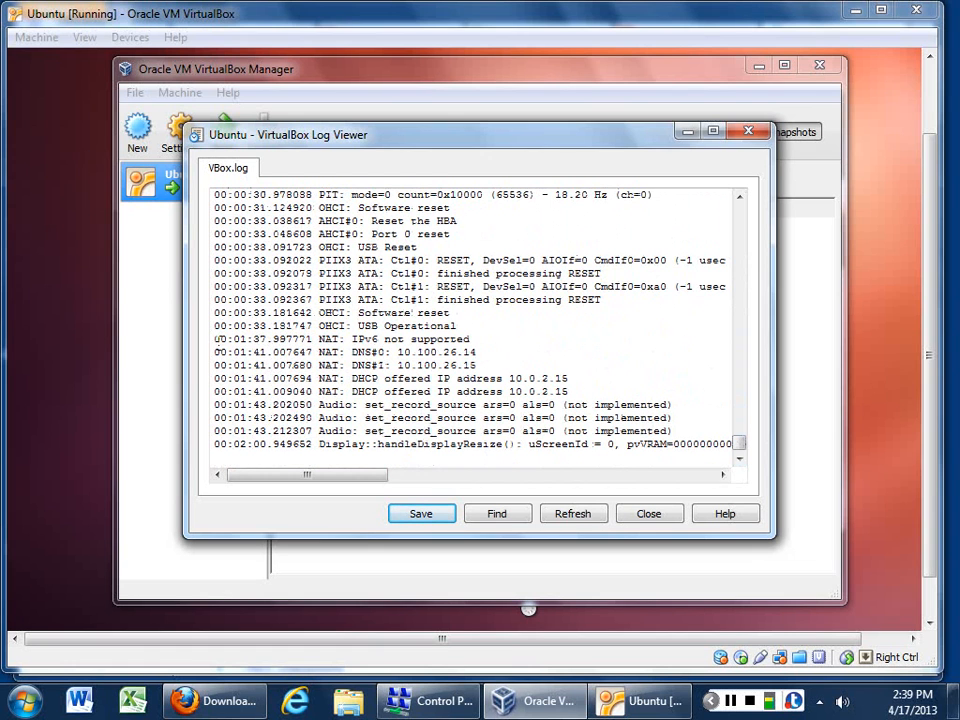
{"action": "left_click_drag", "start_coordinate": [214, 339], "coordinate": [718, 444]}
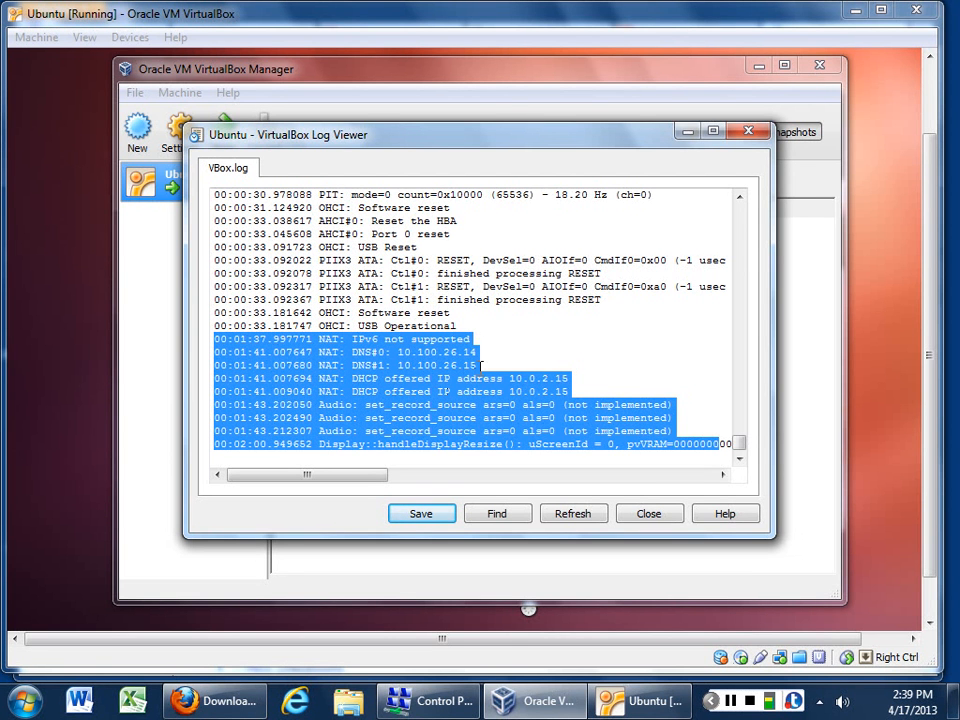
{"action": "left_click", "coordinate": [432, 701]}
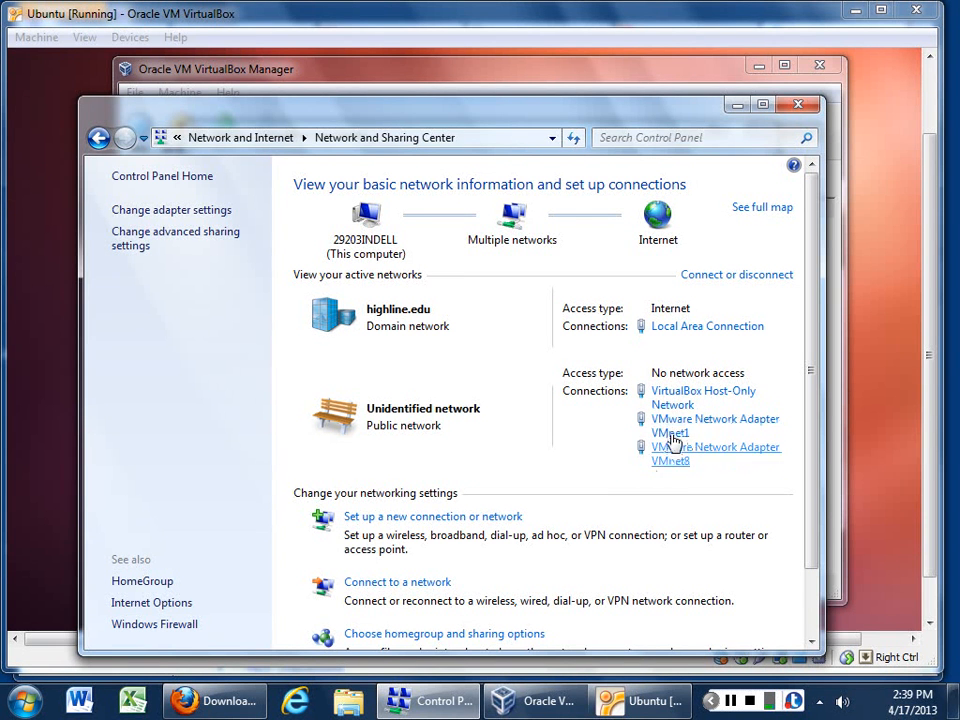
Step: Back in the log viewer, select the DHCP offered IP address lines and refresh the log
{"action": "left_click", "coordinate": [582, 88]}
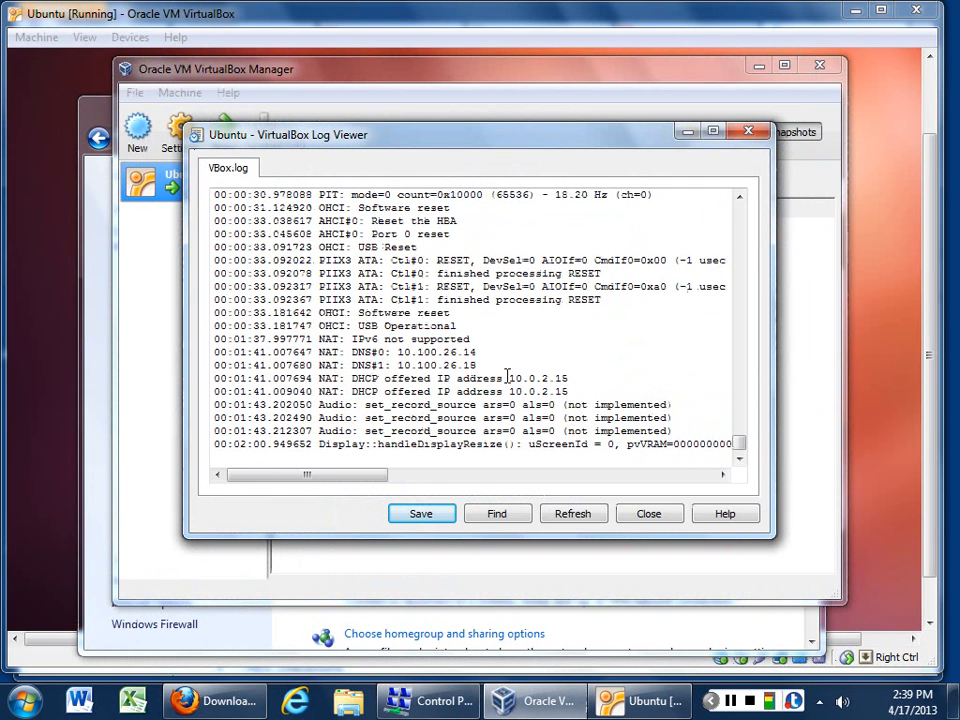
{"action": "left_click_drag", "start_coordinate": [568, 392], "coordinate": [310, 345]}
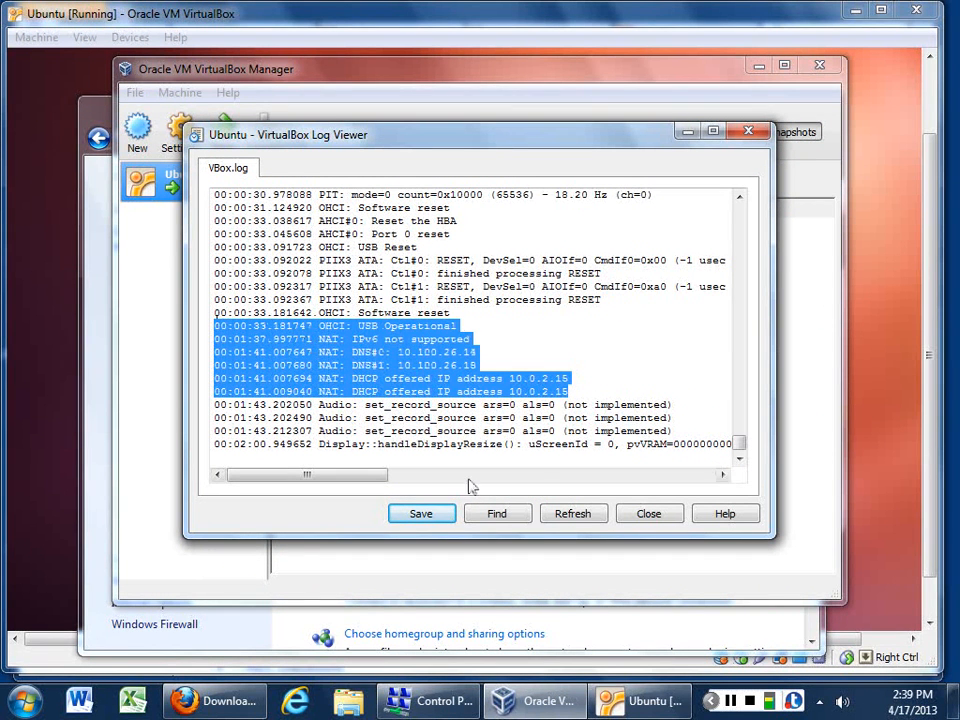
{"action": "left_click", "coordinate": [574, 518]}
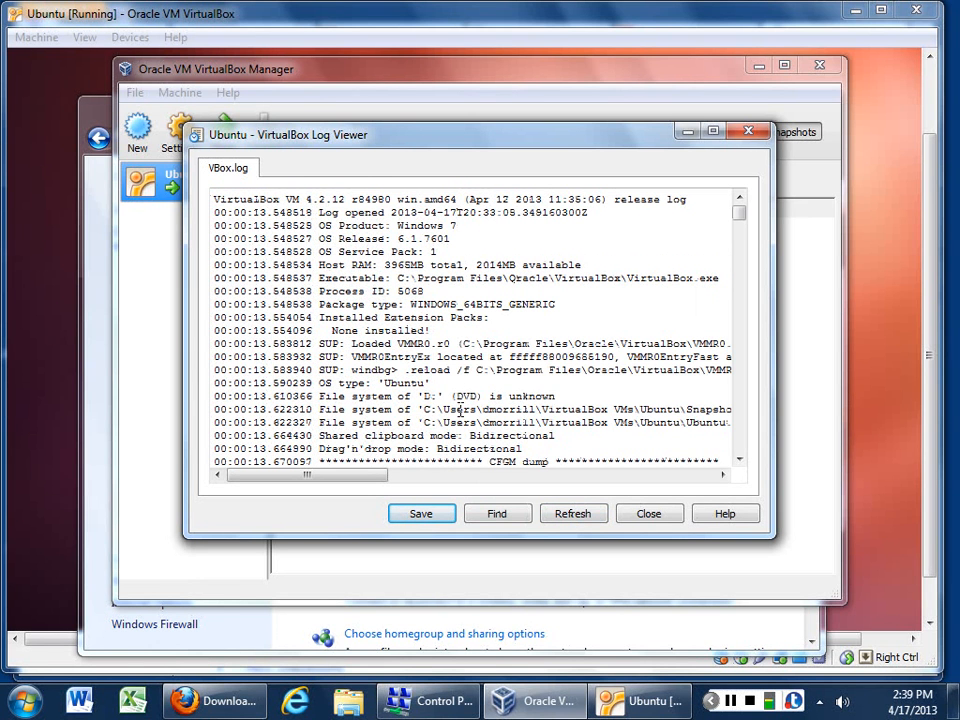
Step: Select the OS release lines in the reloaded log and close the log viewer
{"action": "left_click_drag", "start_coordinate": [462, 254], "coordinate": [452, 226]}
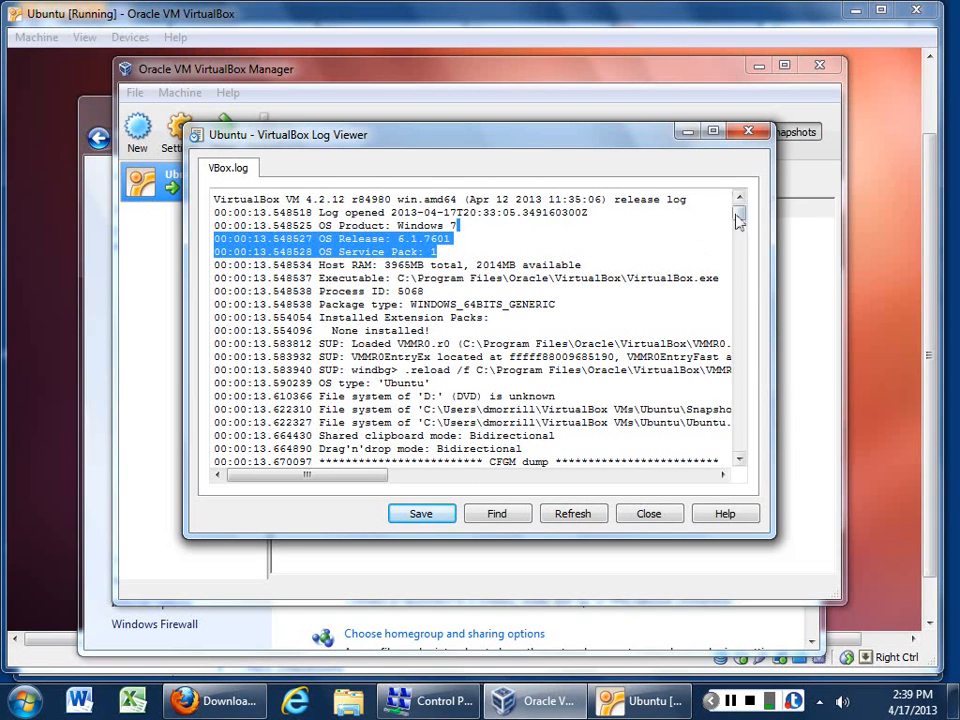
{"action": "left_click_drag", "start_coordinate": [737, 213], "coordinate": [742, 468]}
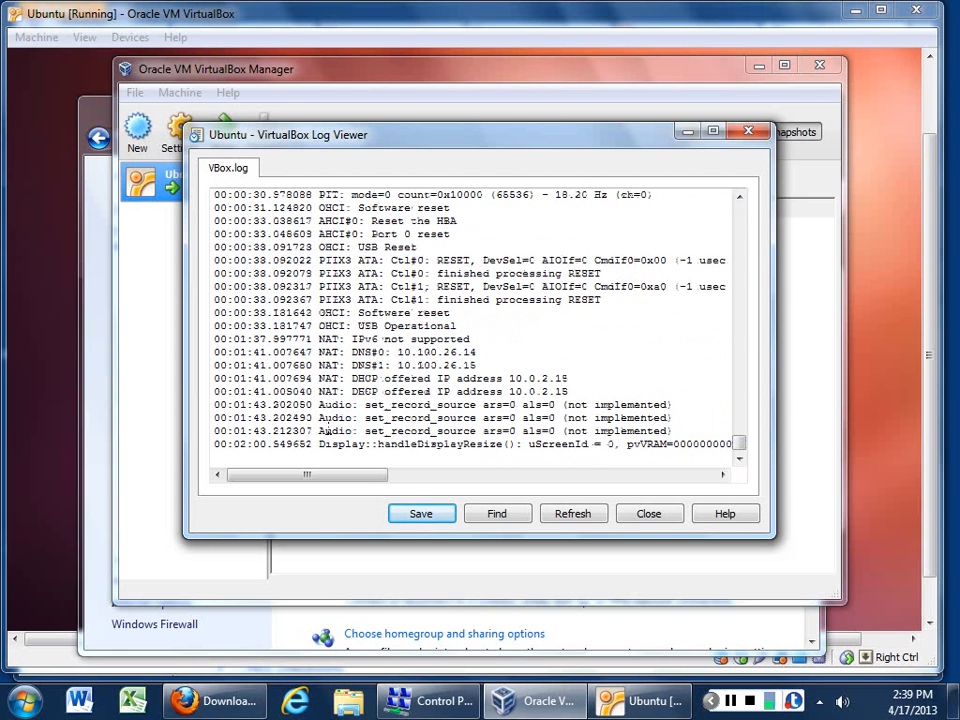
{"action": "left_click", "coordinate": [649, 518]}
Step: Show the Ubuntu VM's folder in Explorer, open its Logs folder with VBox.log, then go back
{"action": "right_click", "coordinate": [195, 180]}
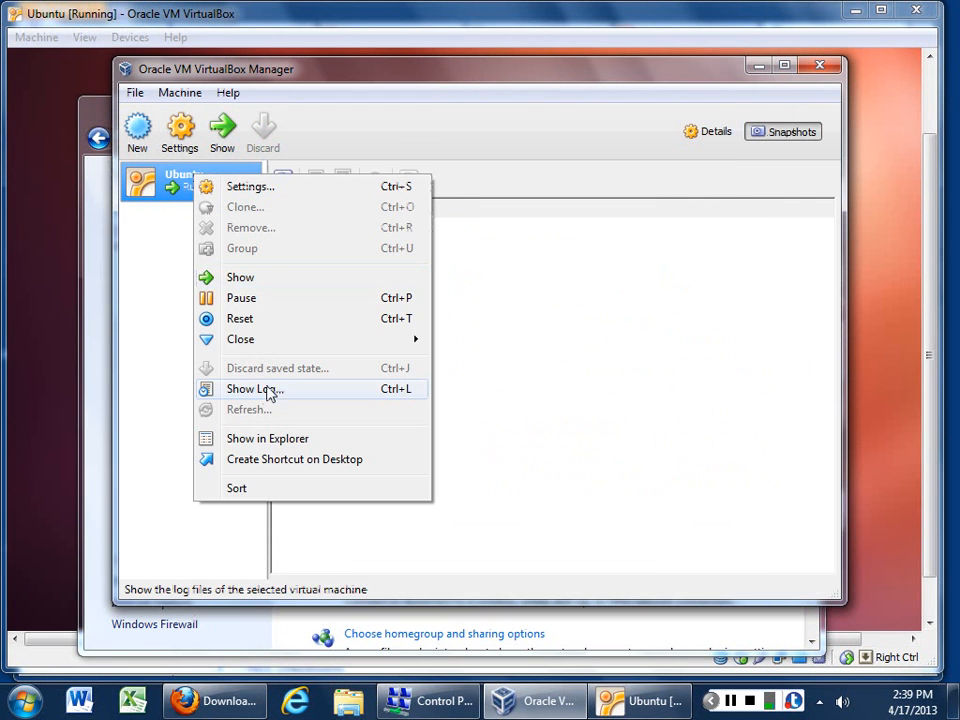
{"action": "left_click", "coordinate": [293, 440]}
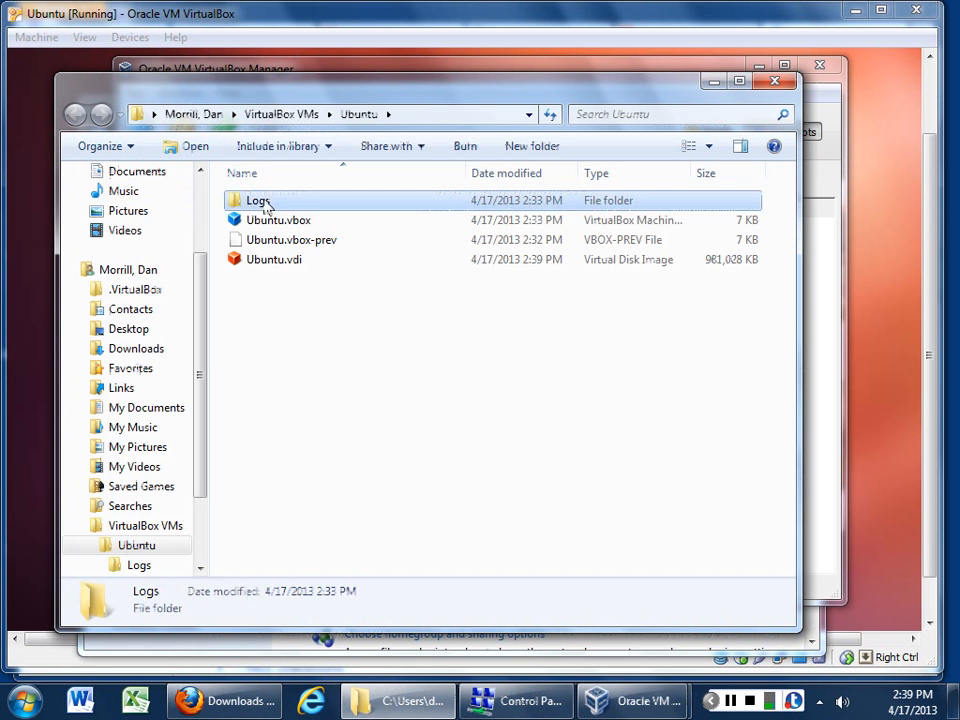
{"action": "double_click", "coordinate": [252, 199]}
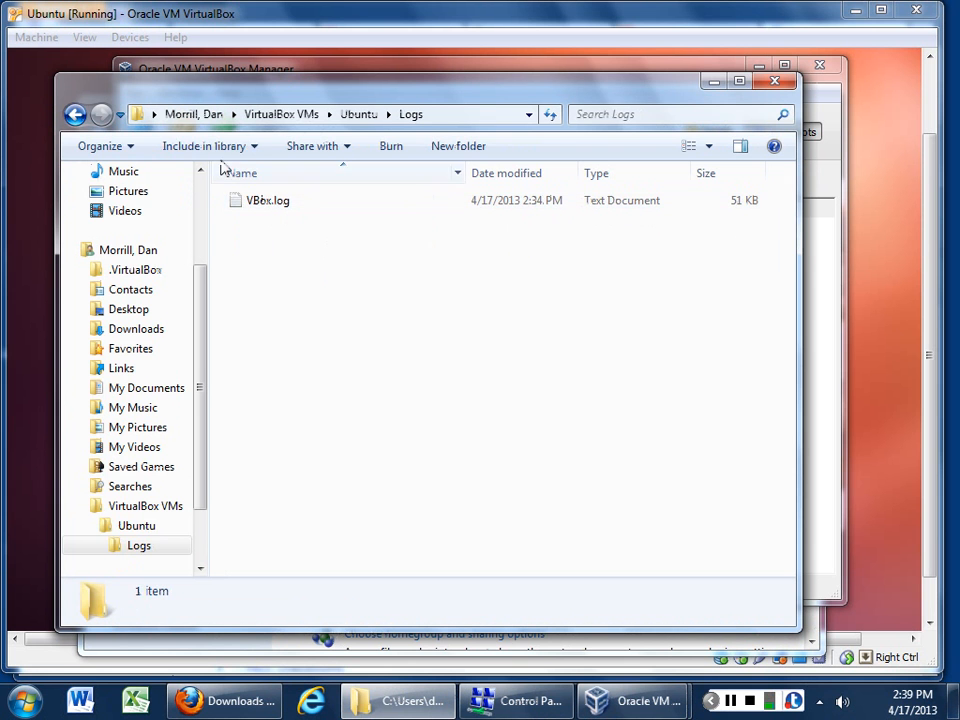
{"action": "left_click", "coordinate": [74, 115]}
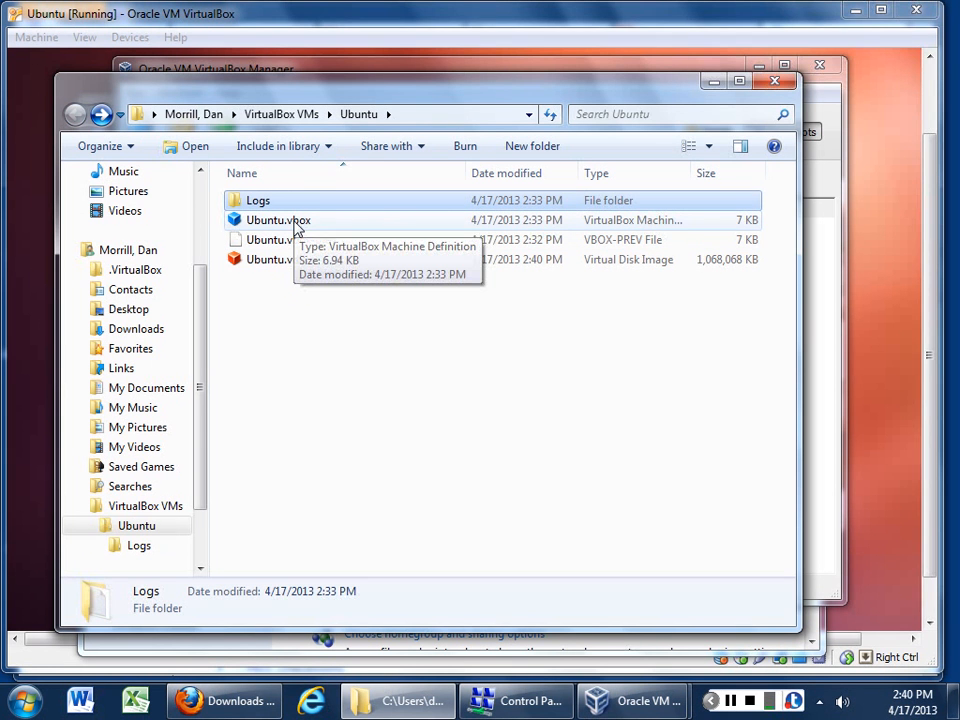
Step: Close Explorer, look through the Ubuntu VM's Details pane, and return to the running VM window
{"action": "left_click", "coordinate": [775, 81]}
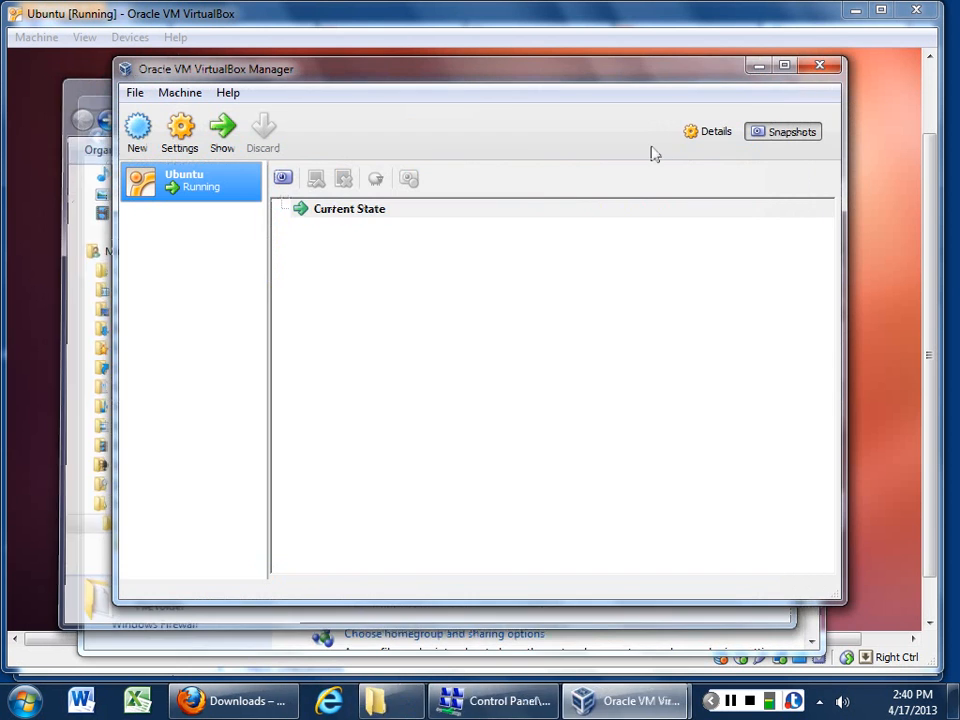
{"action": "right_click", "coordinate": [199, 190]}
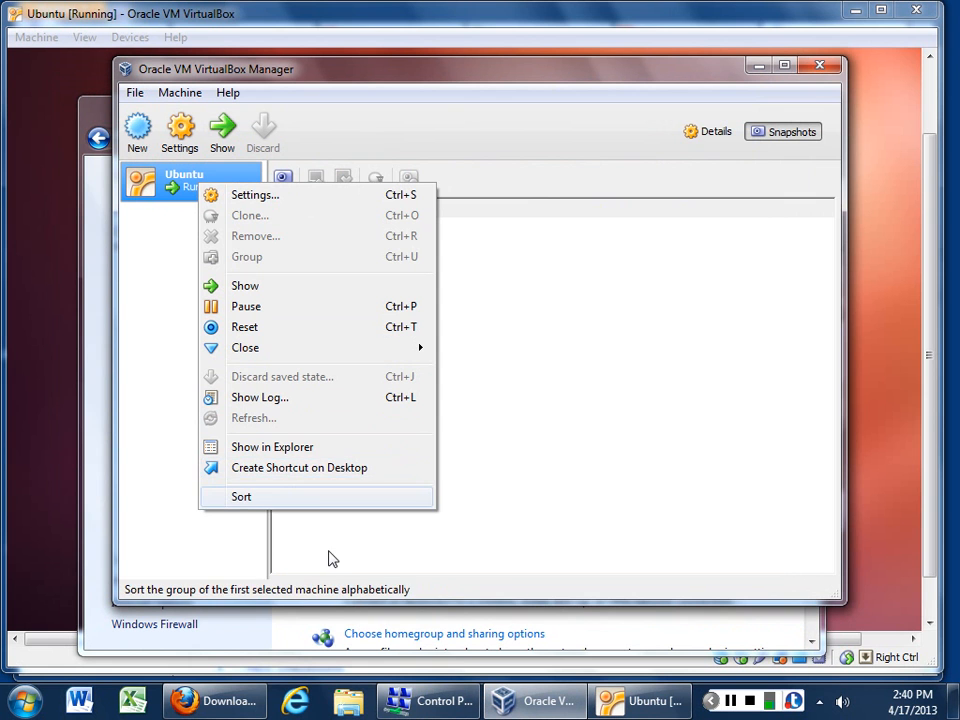
{"action": "left_click", "coordinate": [397, 170]}
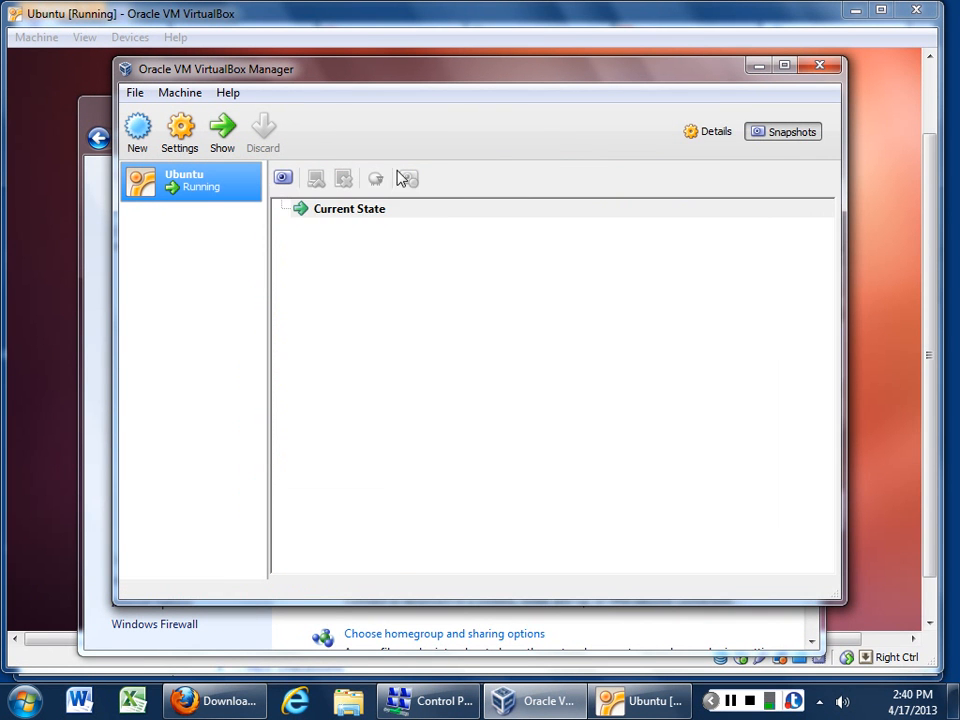
{"action": "left_click", "coordinate": [710, 132]}
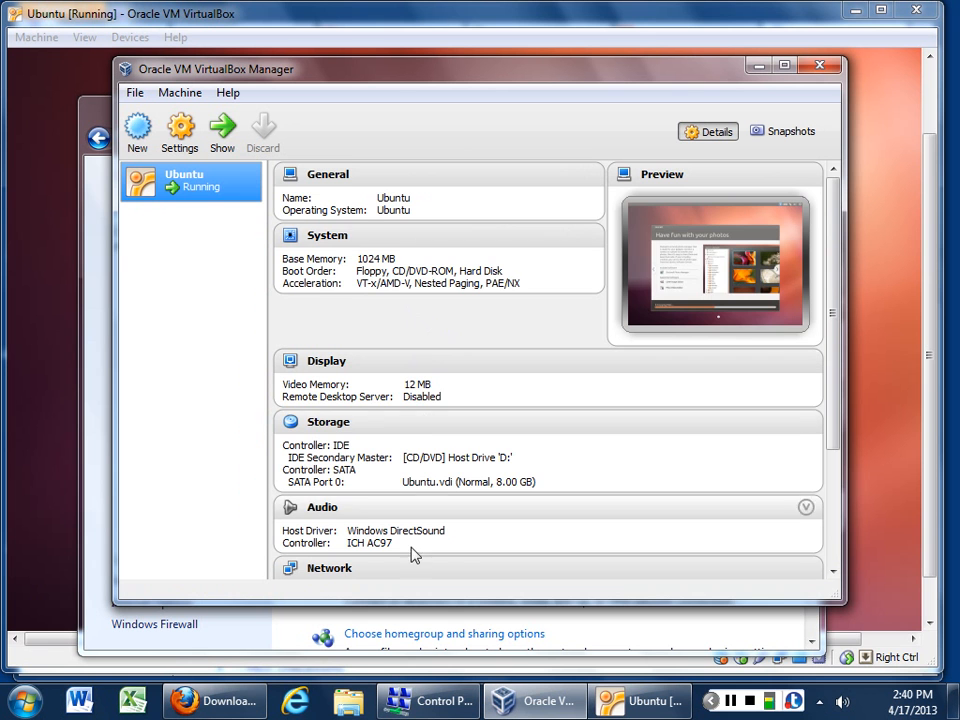
{"action": "scroll", "coordinate": [420, 540], "scroll_direction": "down", "scroll_amount": 3}
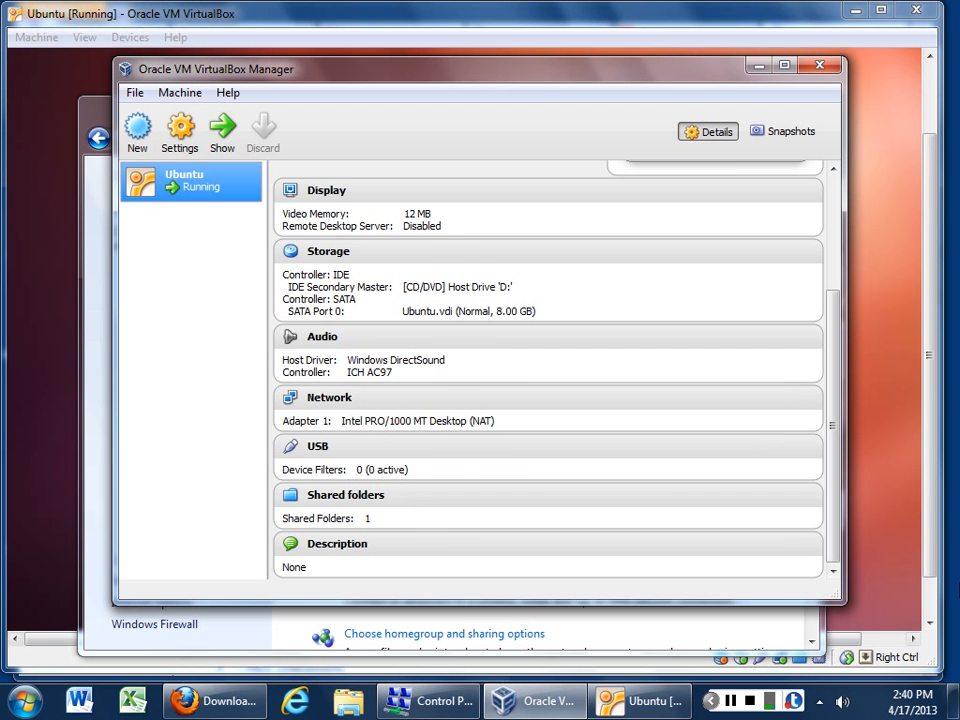
{"action": "left_click", "coordinate": [935, 494]}
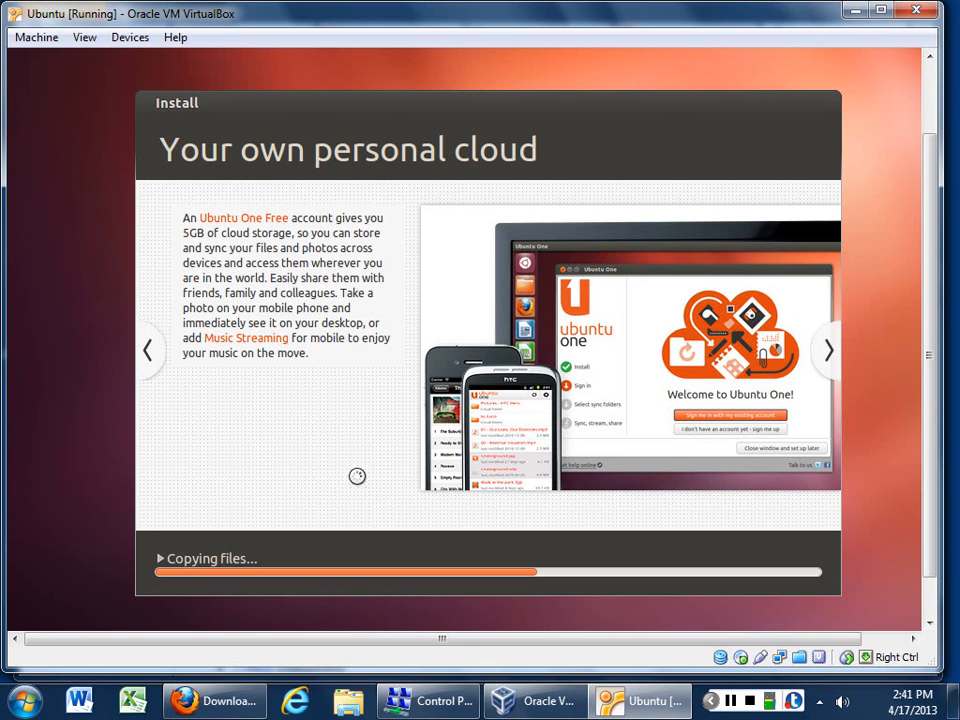
{"action": "left_click", "coordinate": [46, 38]}
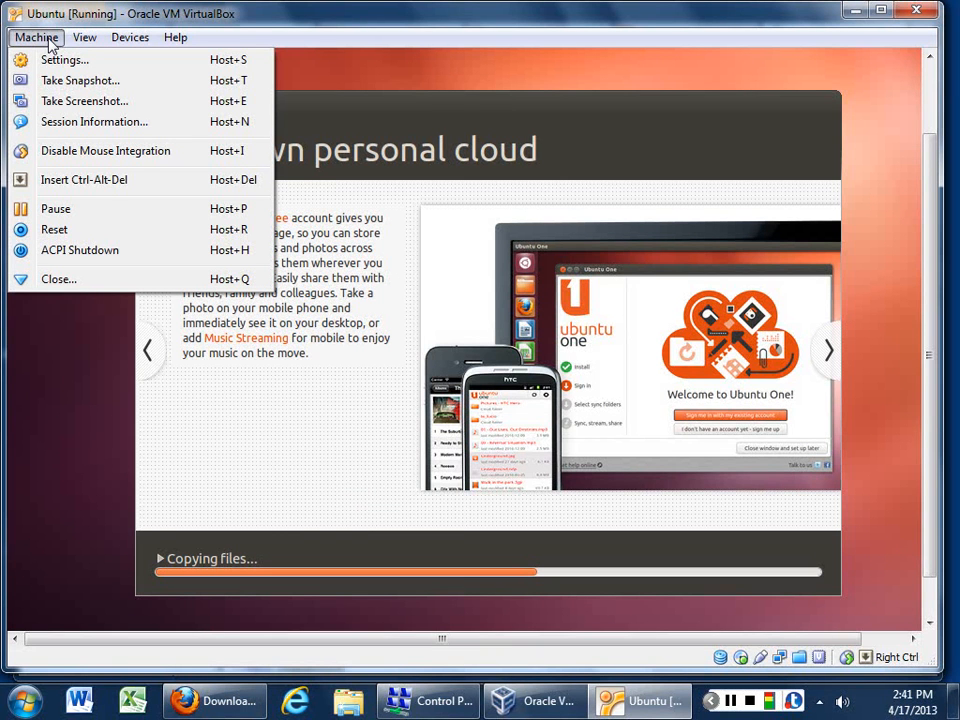
{"action": "left_click", "coordinate": [48, 40]}
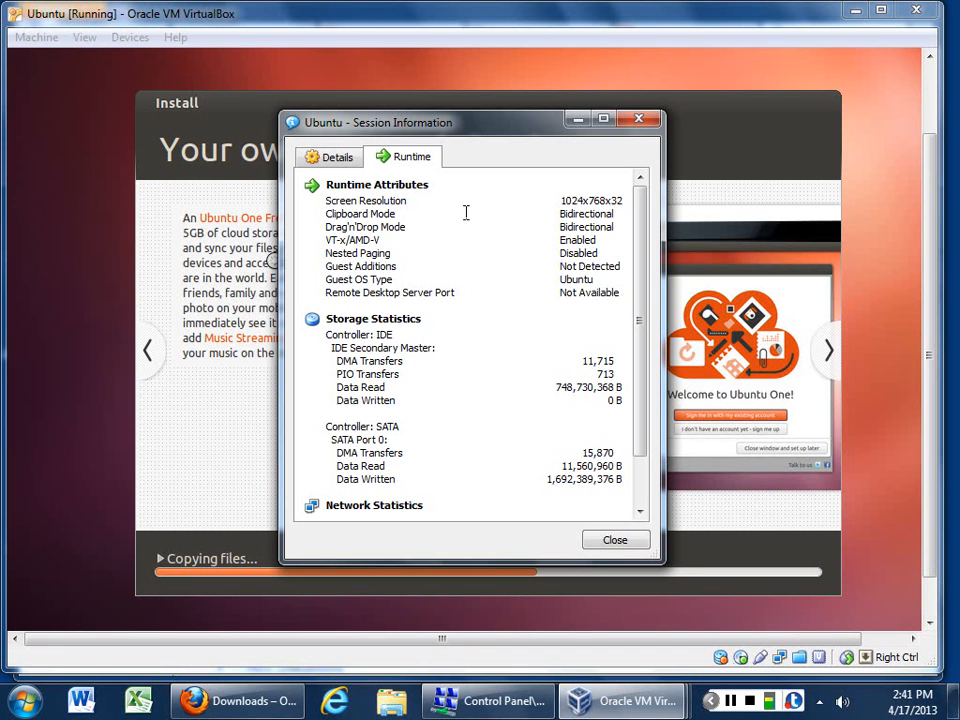
{"action": "left_click_drag", "start_coordinate": [563, 214], "coordinate": [612, 293]}
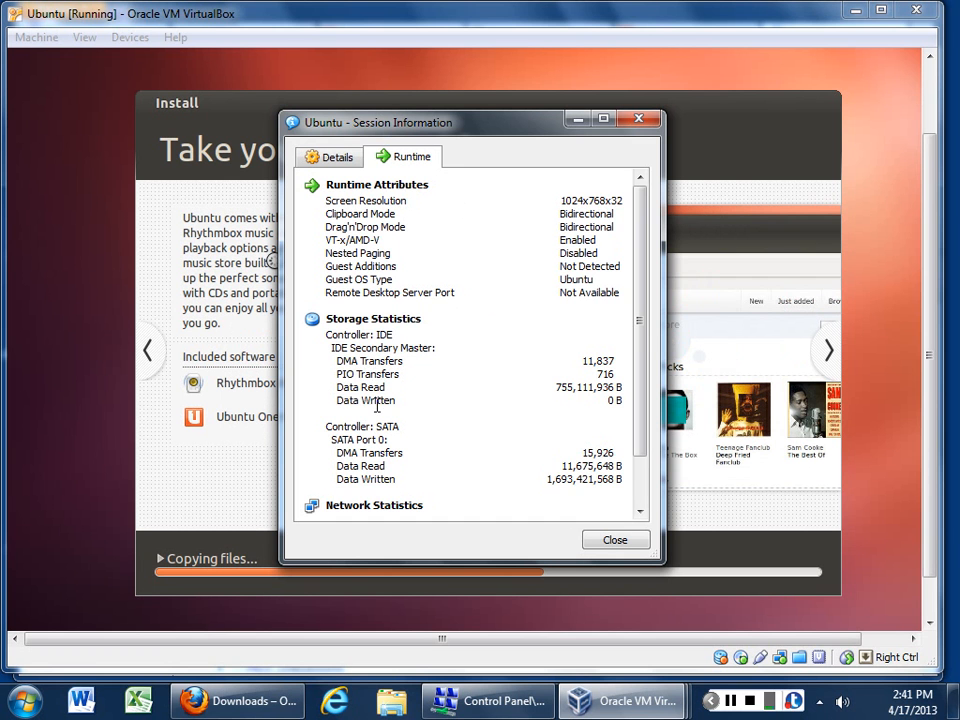
{"action": "left_click_drag", "start_coordinate": [338, 373], "coordinate": [377, 407]}
{"action": "scroll", "coordinate": [390, 430], "scroll_direction": "down", "scroll_amount": 2}
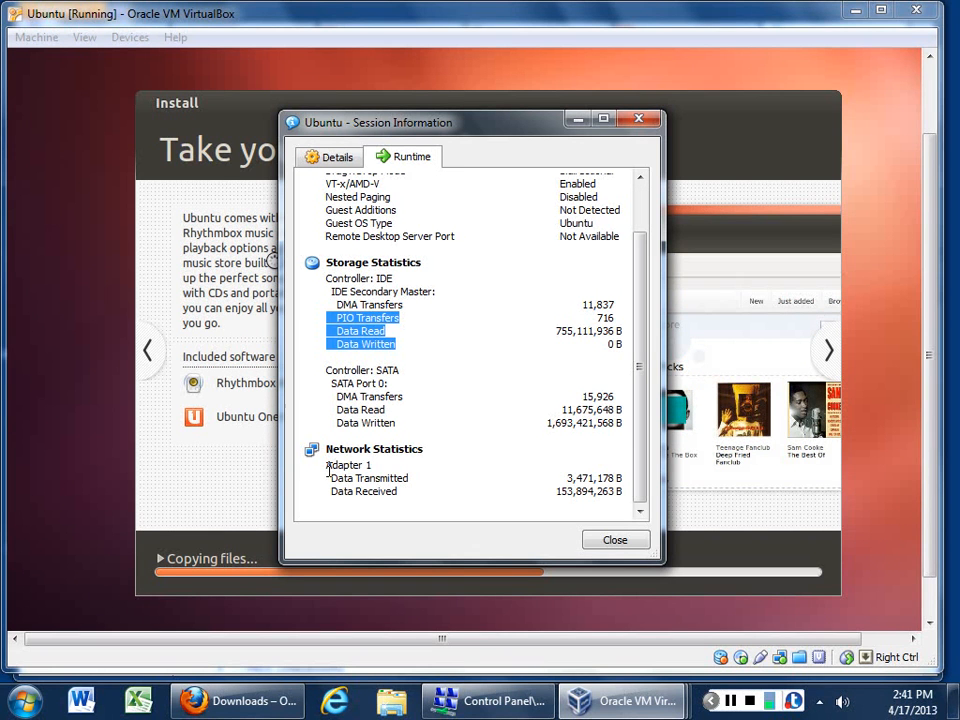
{"action": "left_click", "coordinate": [333, 160]}
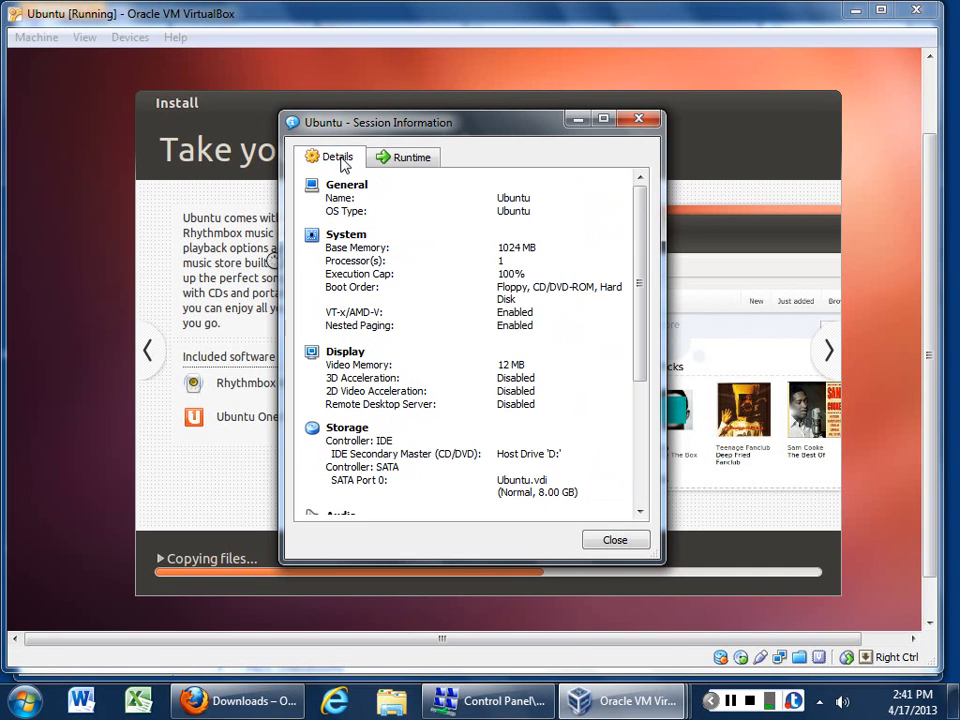
{"action": "left_click", "coordinate": [605, 545]}
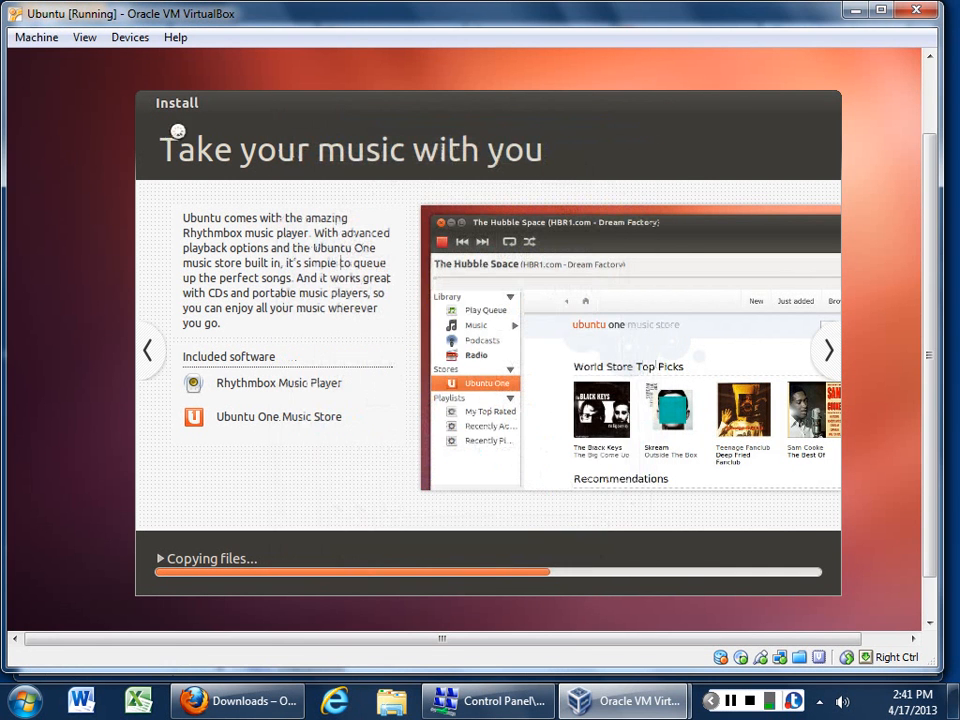
Step: Browse the VM's Machine menu and switch between the Manager and Ubuntu VM windows
{"action": "left_click", "coordinate": [35, 37]}
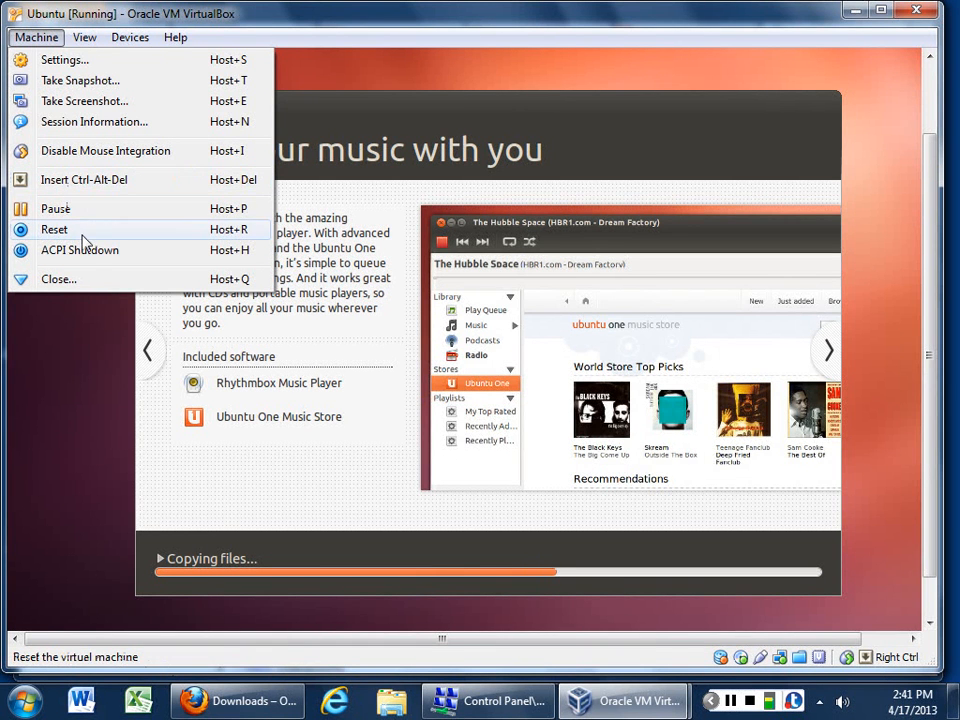
{"action": "mouse_move", "coordinate": [86, 40]}
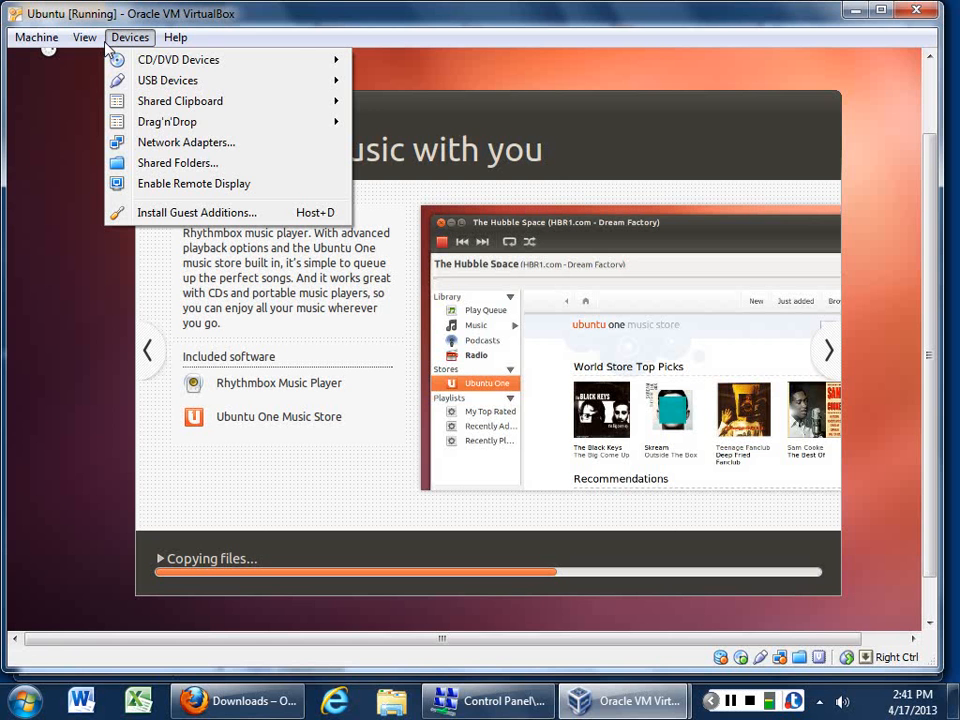
{"action": "left_click", "coordinate": [620, 700]}
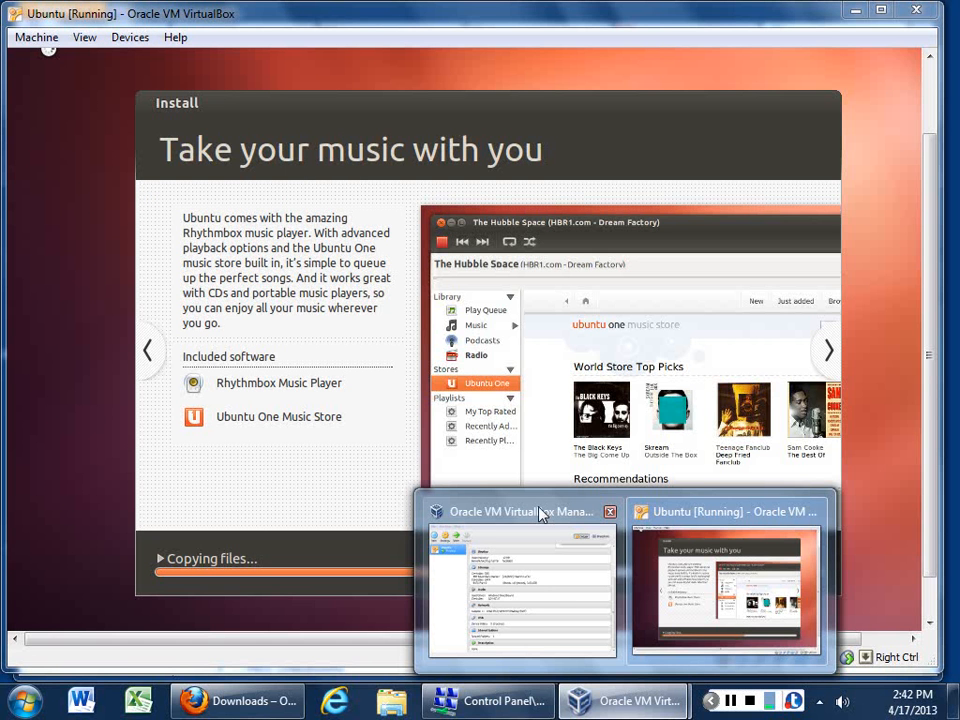
{"action": "left_click", "coordinate": [540, 514]}
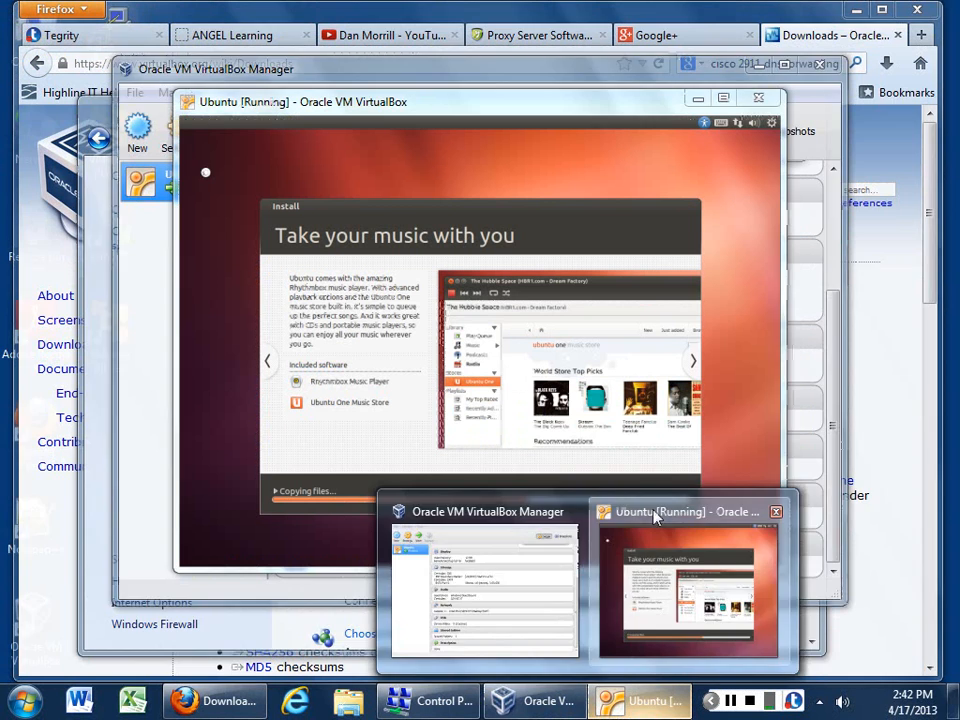
{"action": "left_click", "coordinate": [655, 515]}
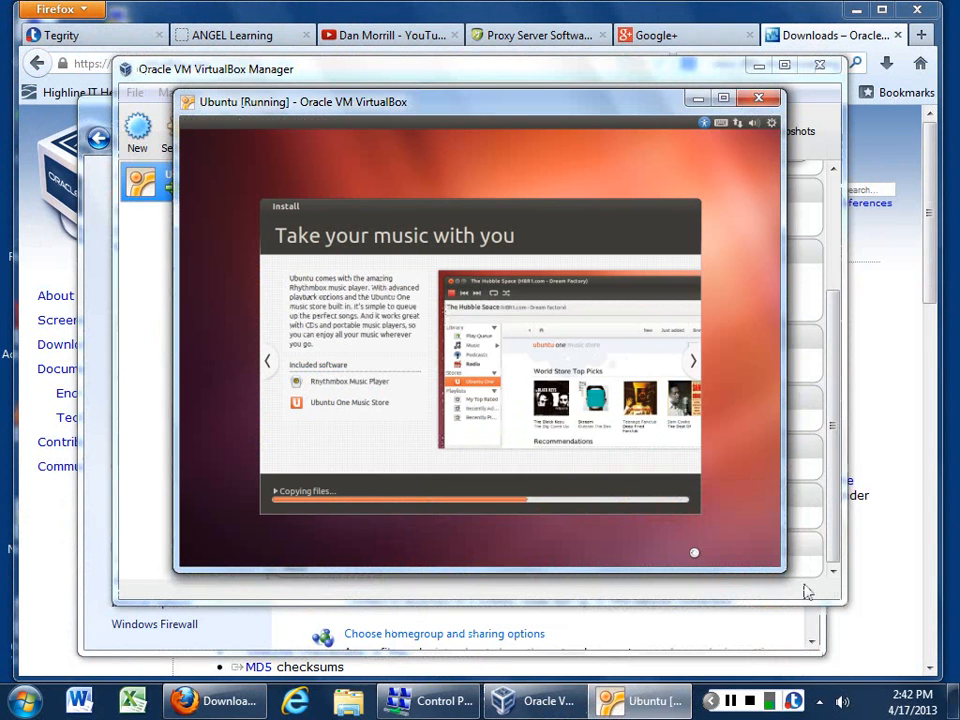
Step: Enlarge and reposition the Ubuntu VM window, then bring the VirtualBox Manager to the front
{"action": "left_click_drag", "start_coordinate": [776, 571], "coordinate": [900, 642]}
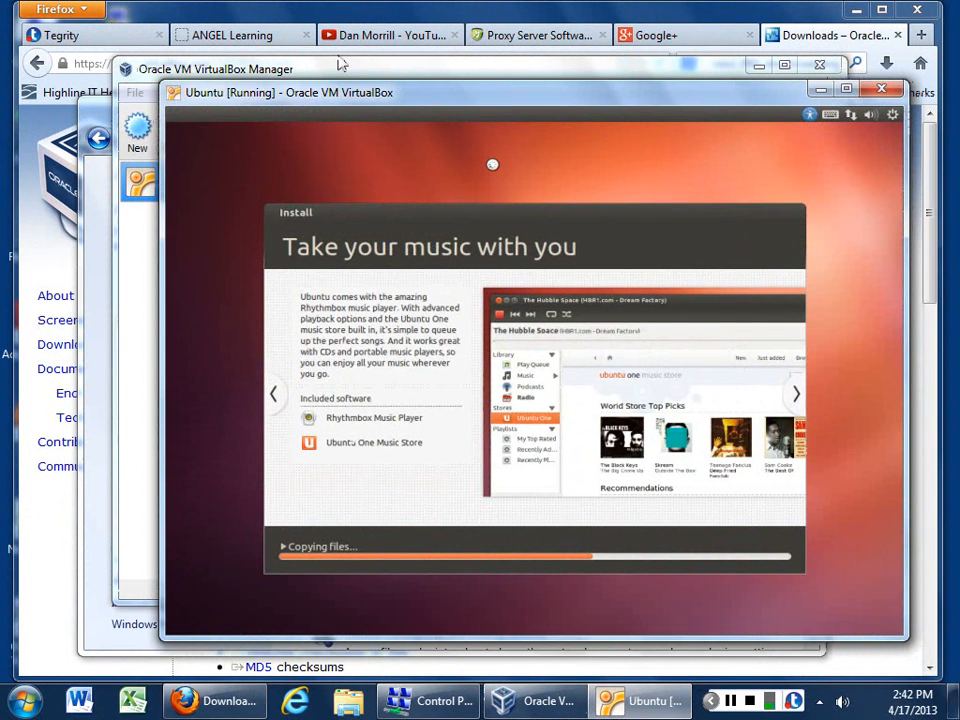
{"action": "left_click_drag", "start_coordinate": [420, 91], "coordinate": [295, 58]}
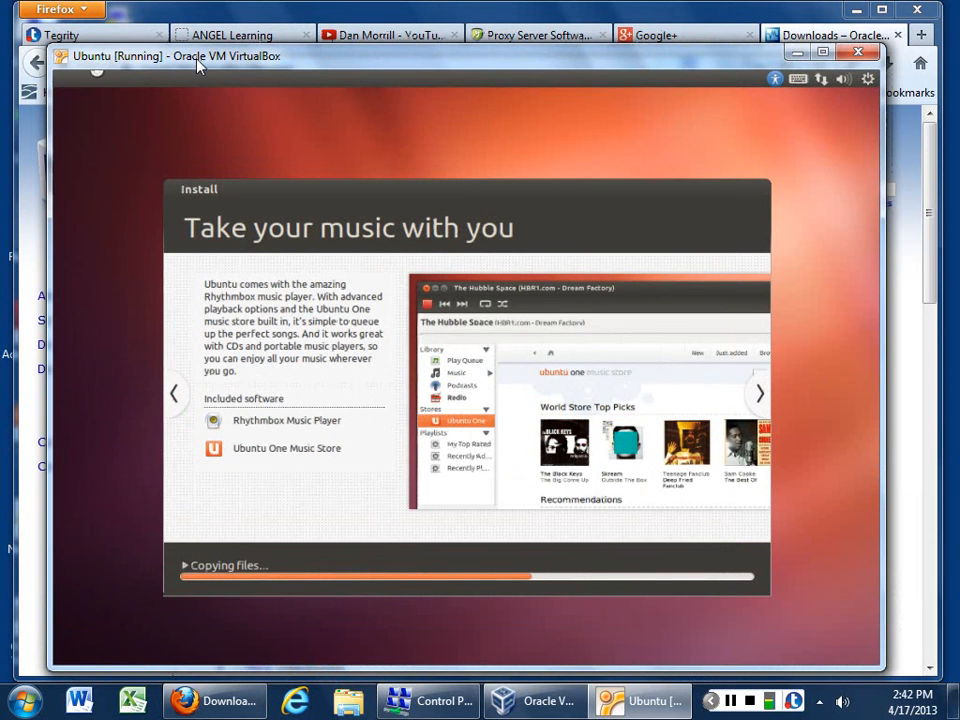
{"action": "mouse_move", "coordinate": [197, 59]}
{"action": "left_mouse_down"}
{"action": "mouse_move", "coordinate": [202, 69]}
{"action": "mouse_move", "coordinate": [205, 58]}
{"action": "left_mouse_up"}
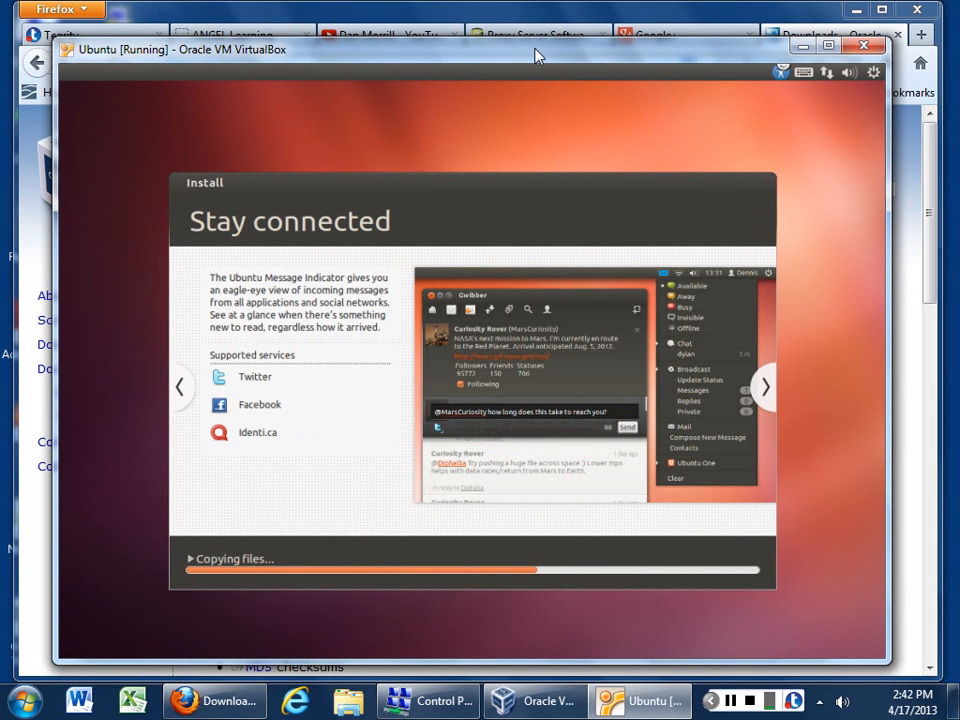
{"action": "right_click", "coordinate": [538, 56]}
{"action": "left_click", "coordinate": [160, 62]}
{"action": "left_click", "coordinate": [517, 705]}
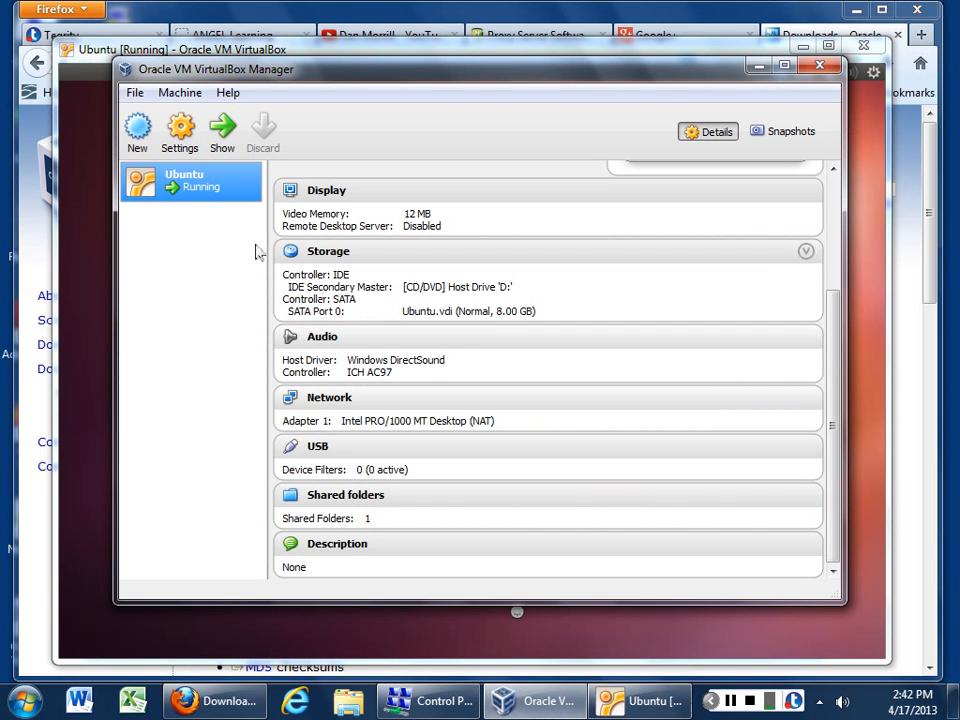
Step: Inspect the Display and Remote Display settings without saving, then return to the Ubuntu VM window
{"action": "left_click", "coordinate": [181, 140]}
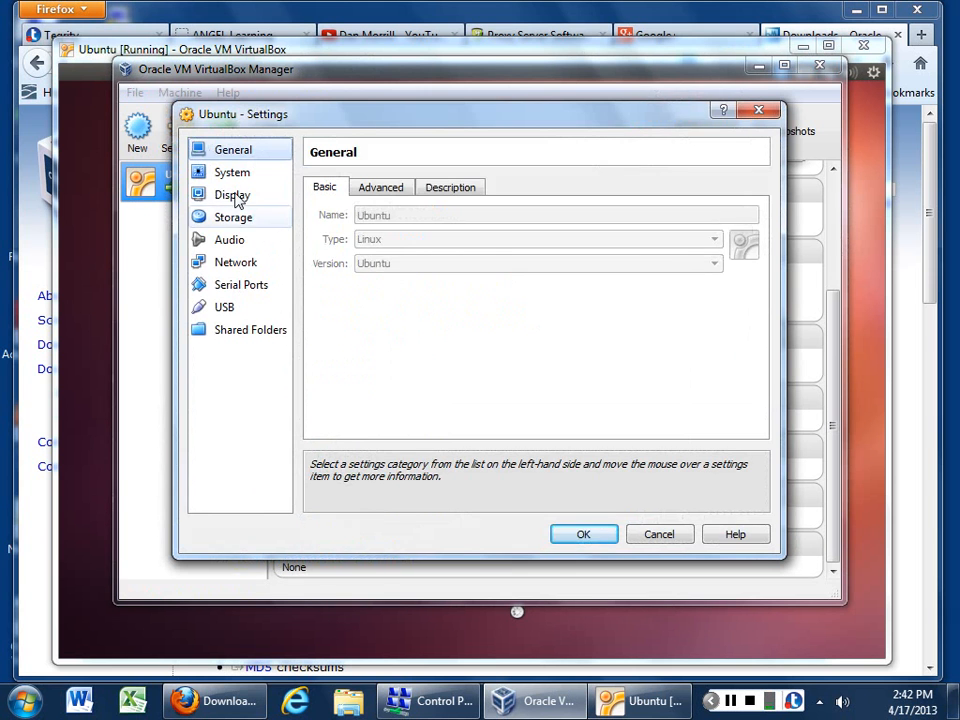
{"action": "left_click", "coordinate": [236, 196]}
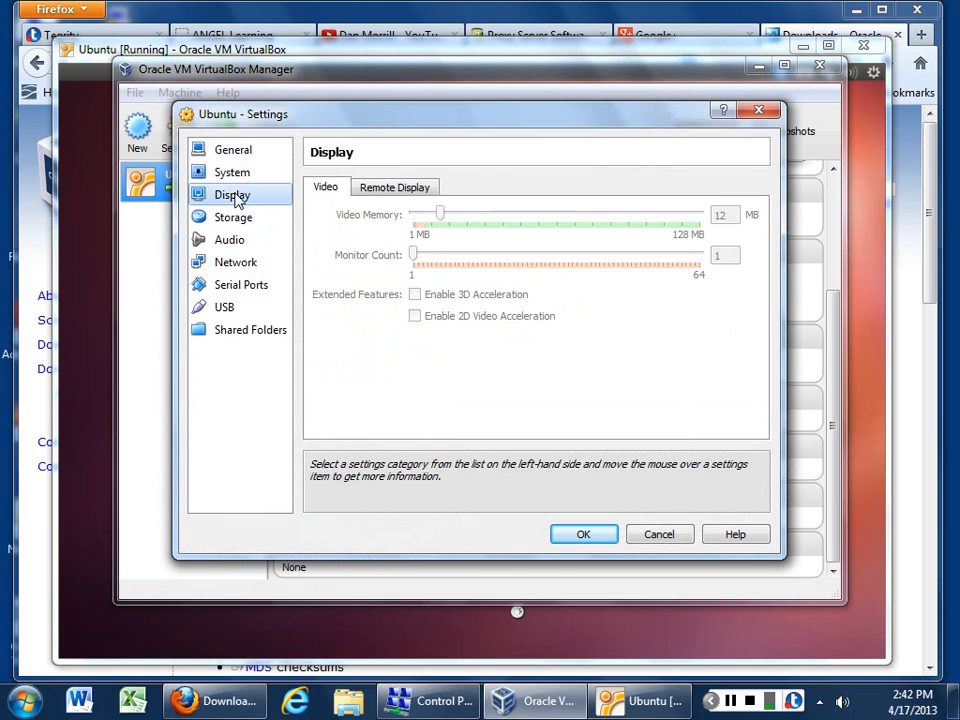
{"action": "left_click", "coordinate": [389, 190]}
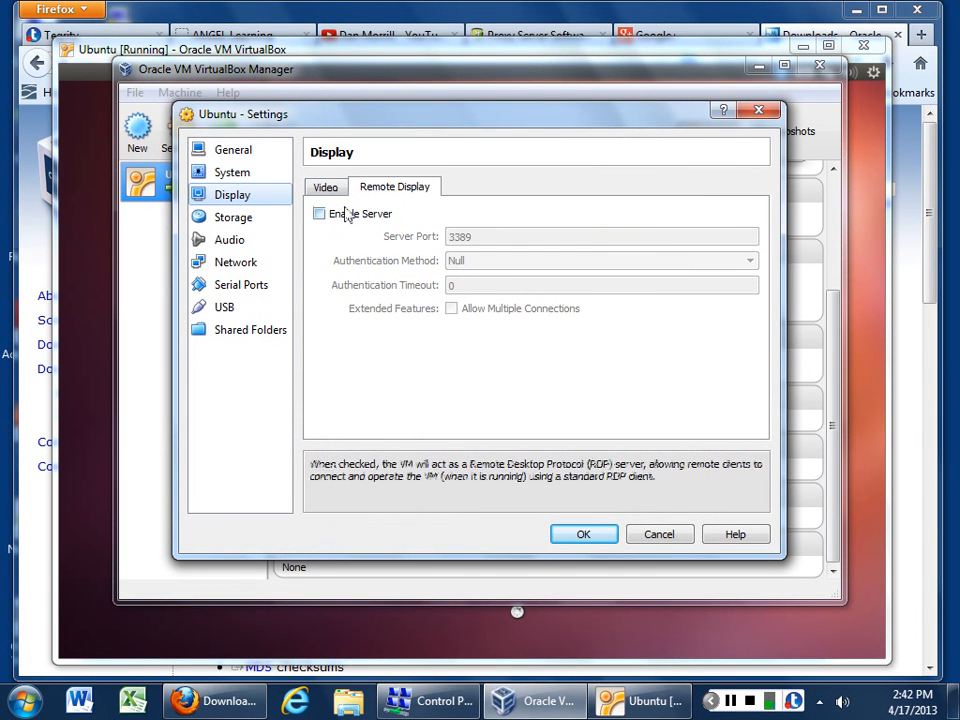
{"action": "left_click", "coordinate": [655, 535]}
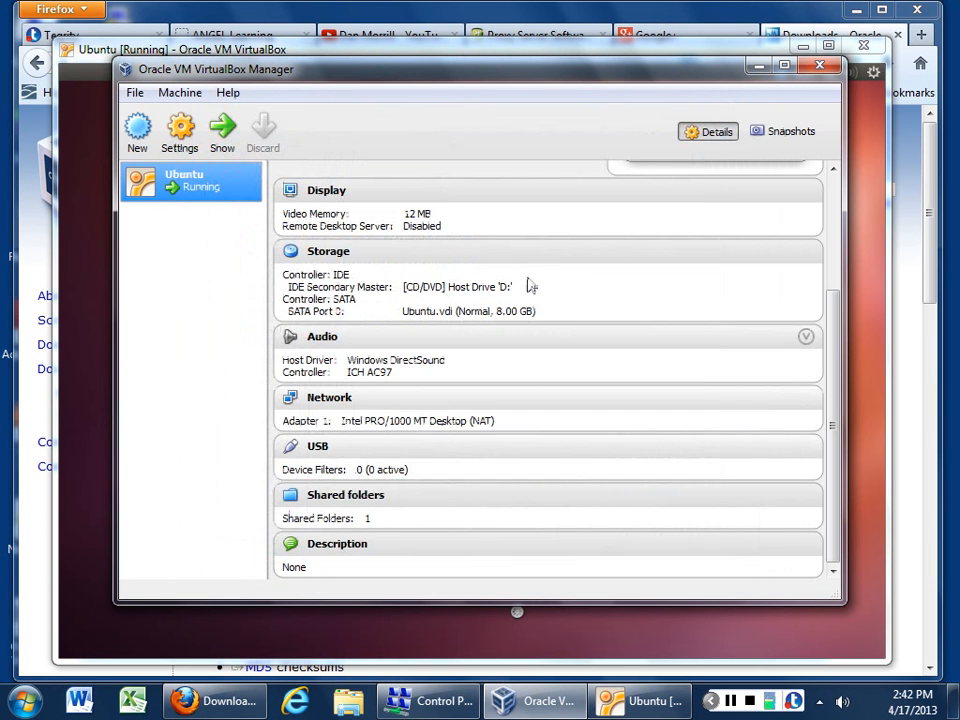
{"action": "left_click", "coordinate": [356, 46]}
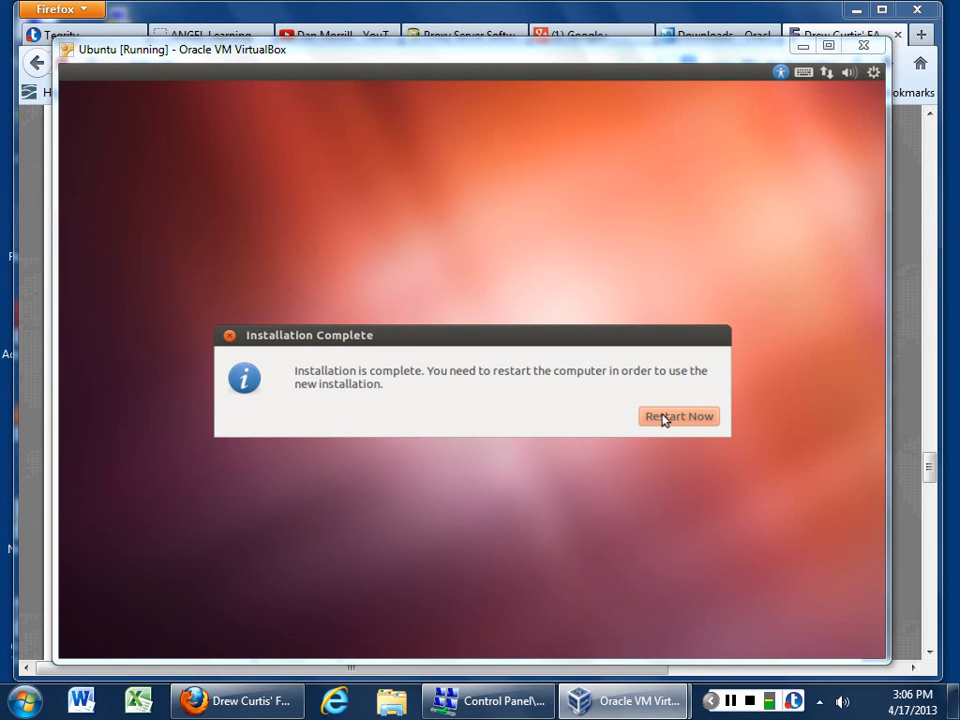
Step: Choose Restart Now, confirm the remove-media prompt, and dismiss the mouse integration notice
{"action": "left_click", "coordinate": [670, 419]}
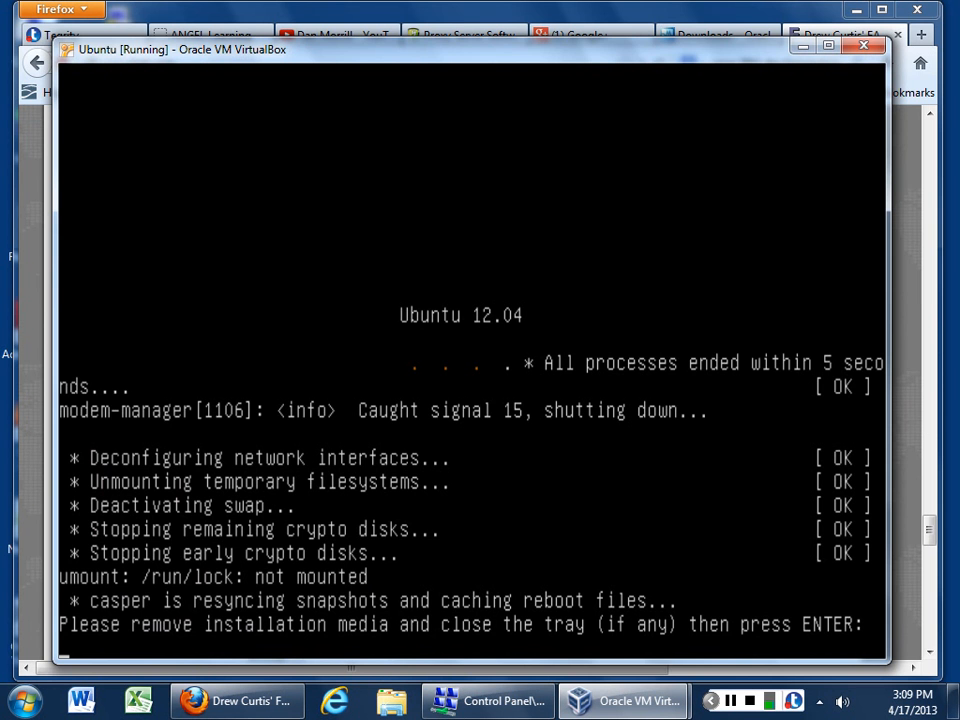
{"action": "key", "text": "Return"}
{"action": "left_click", "coordinate": [495, 473]}
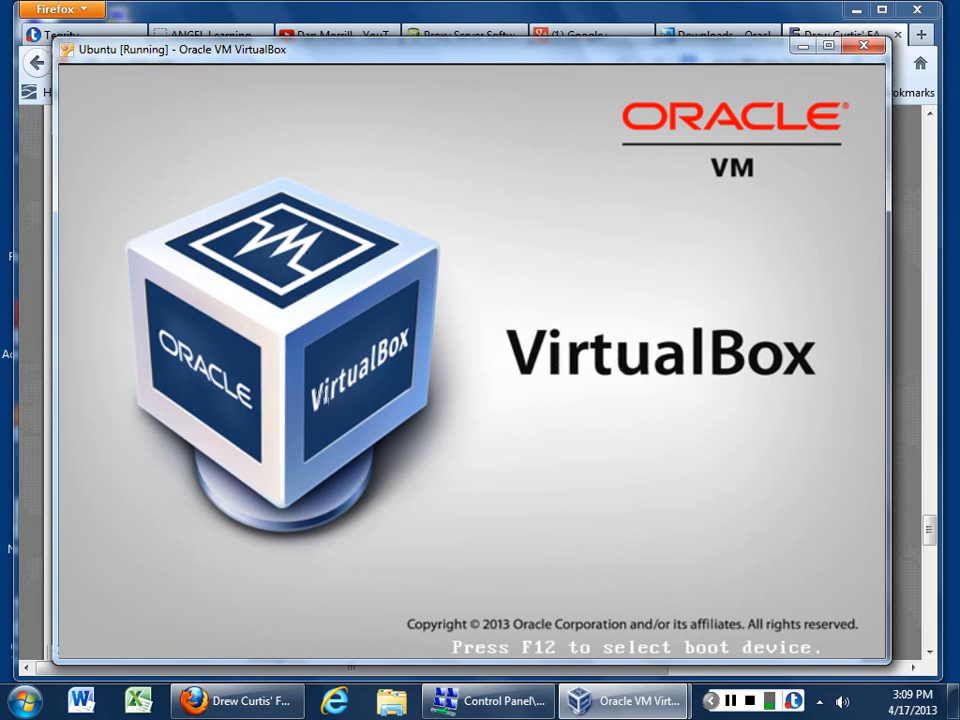